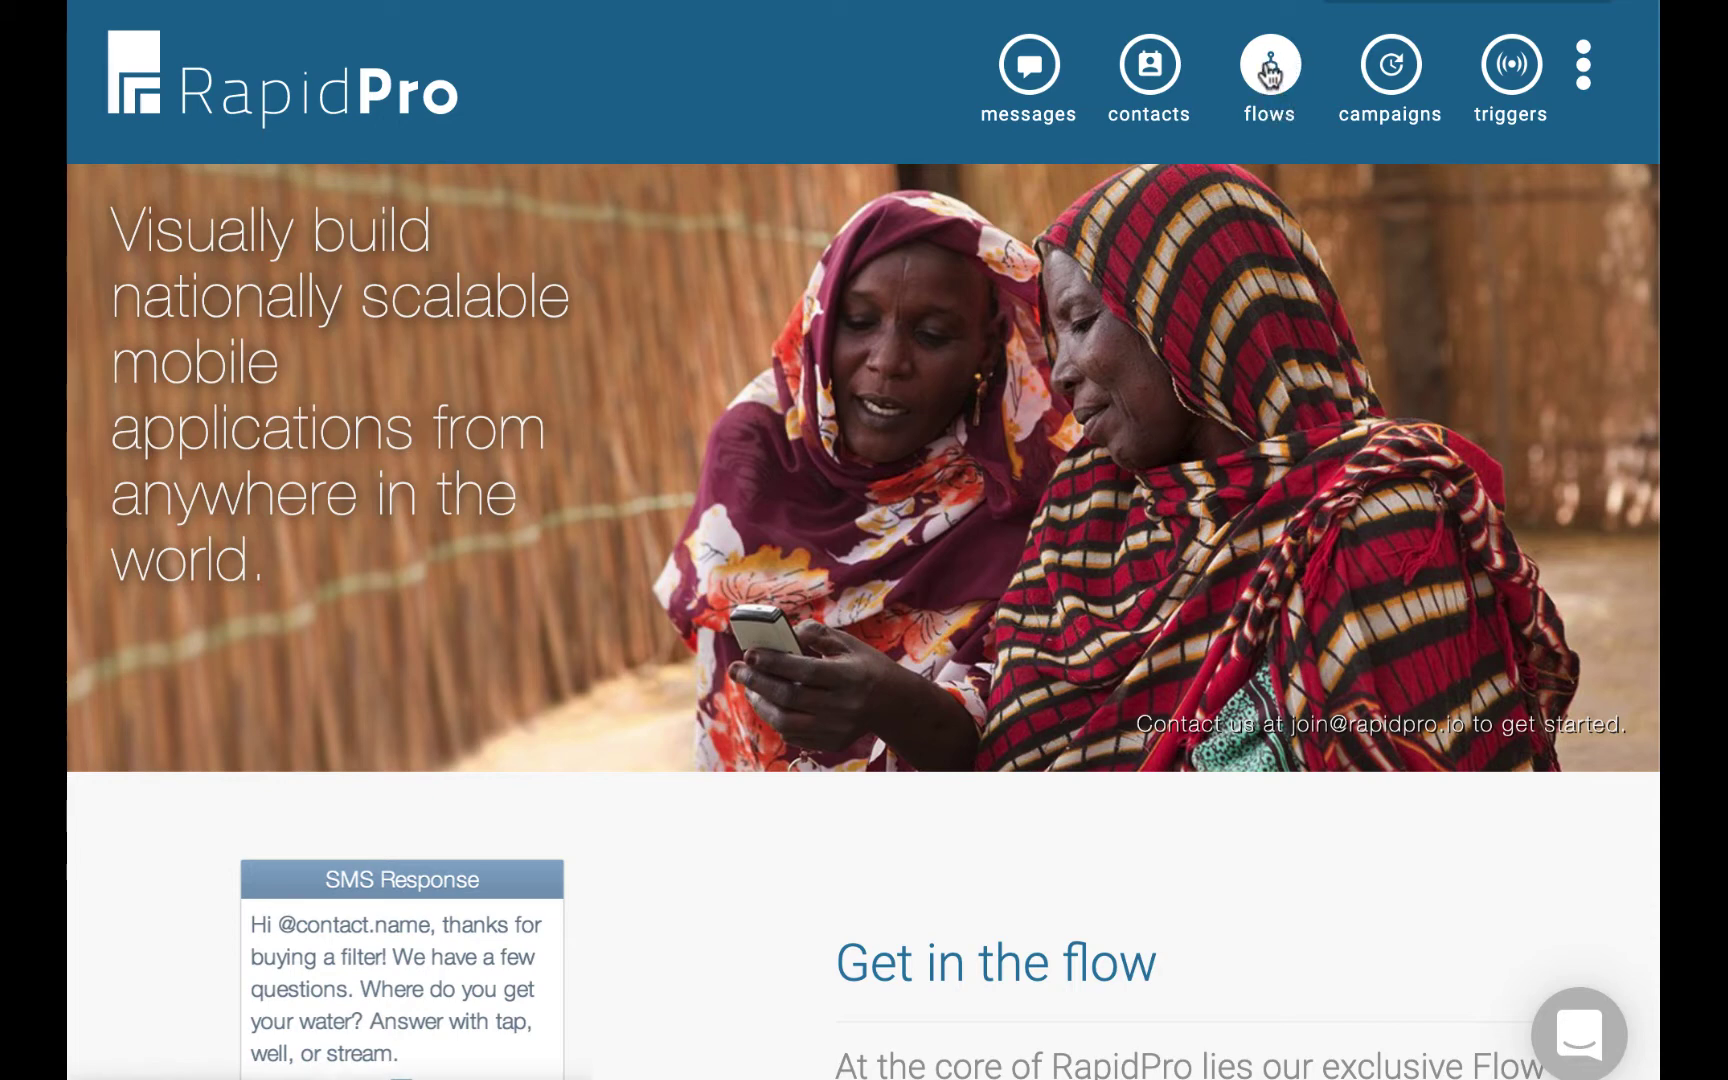
Browse the Messages, Contacts, Campaigns and Triggers pages, then return to the active Flows list.
click(1270, 72)
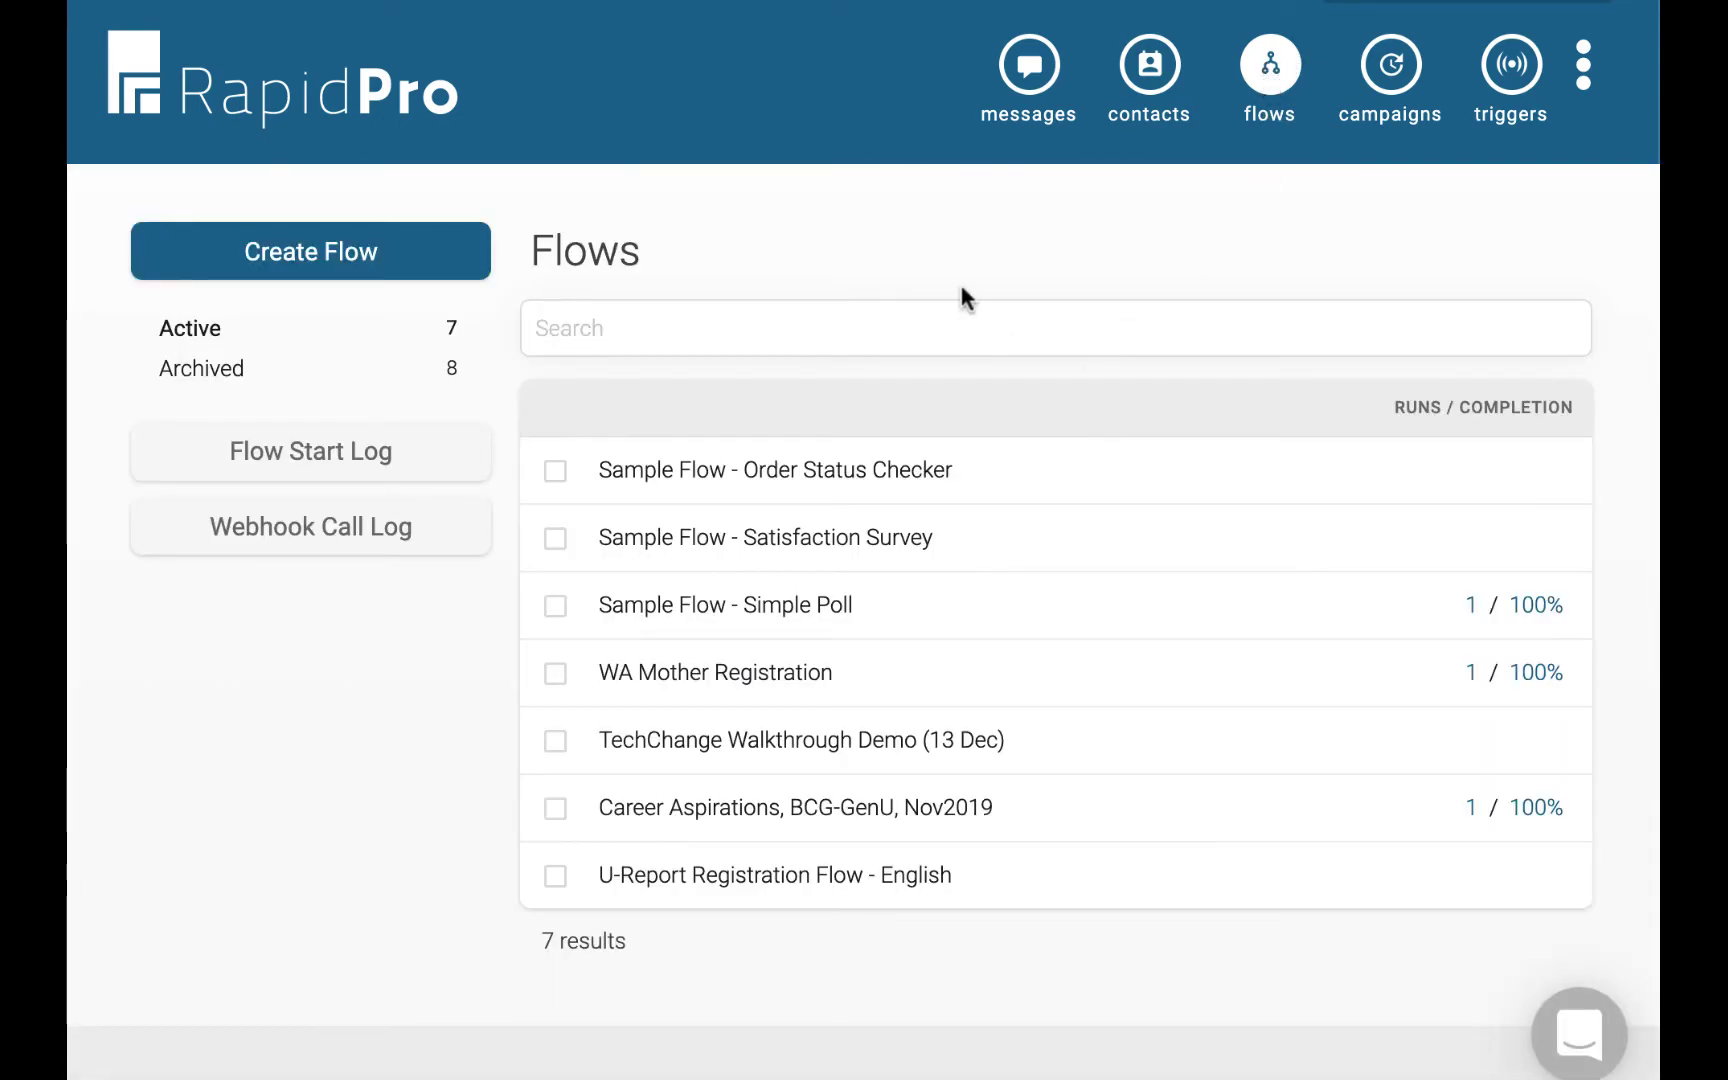
click(1018, 78)
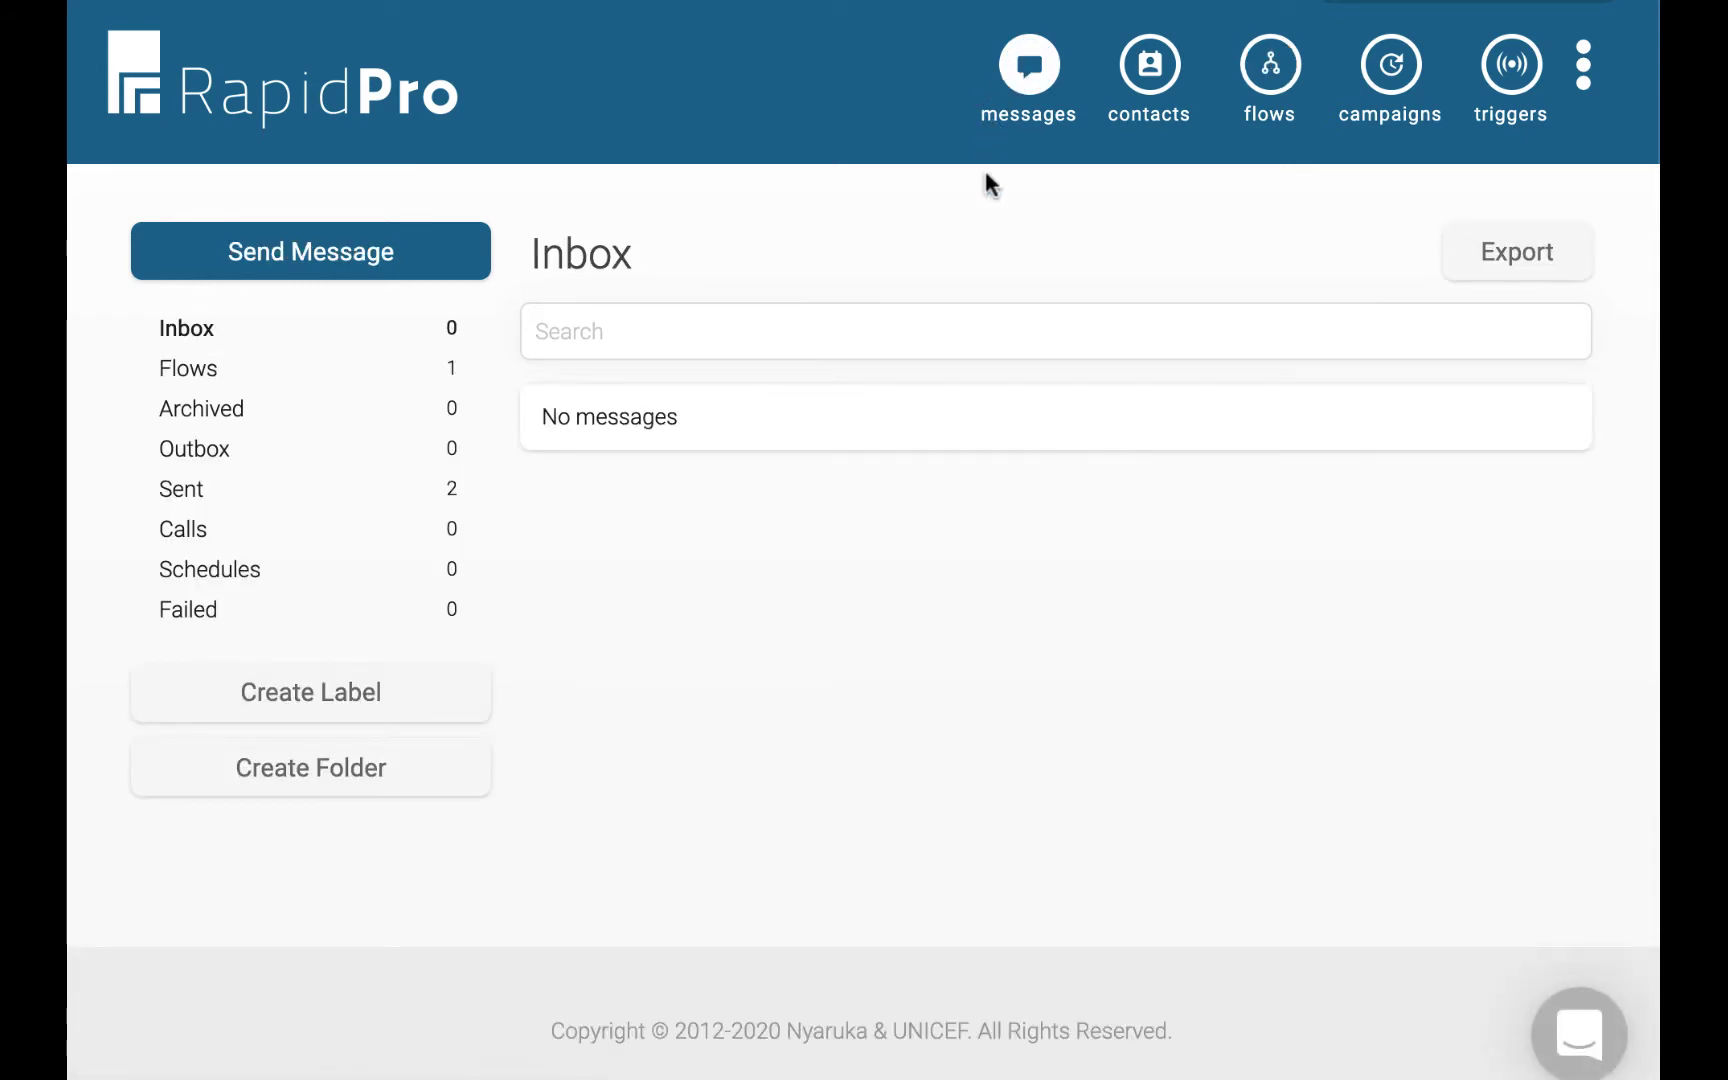
click(1166, 62)
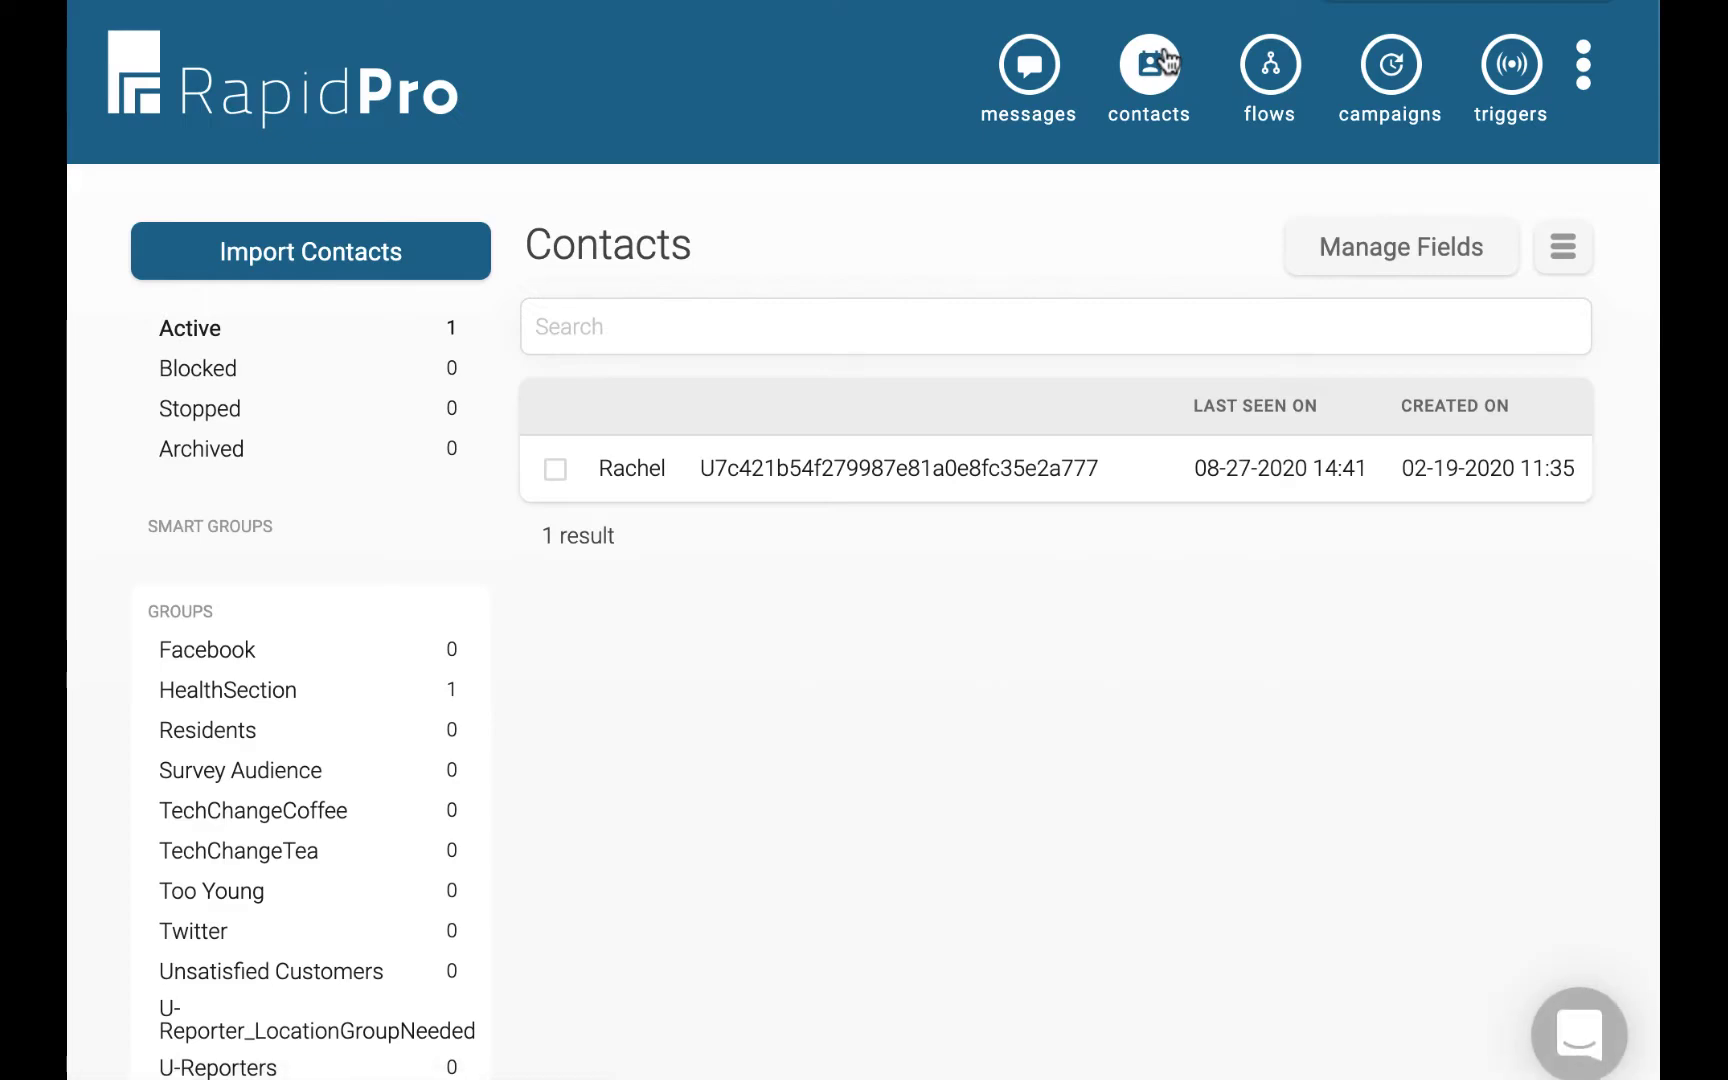
click(1394, 68)
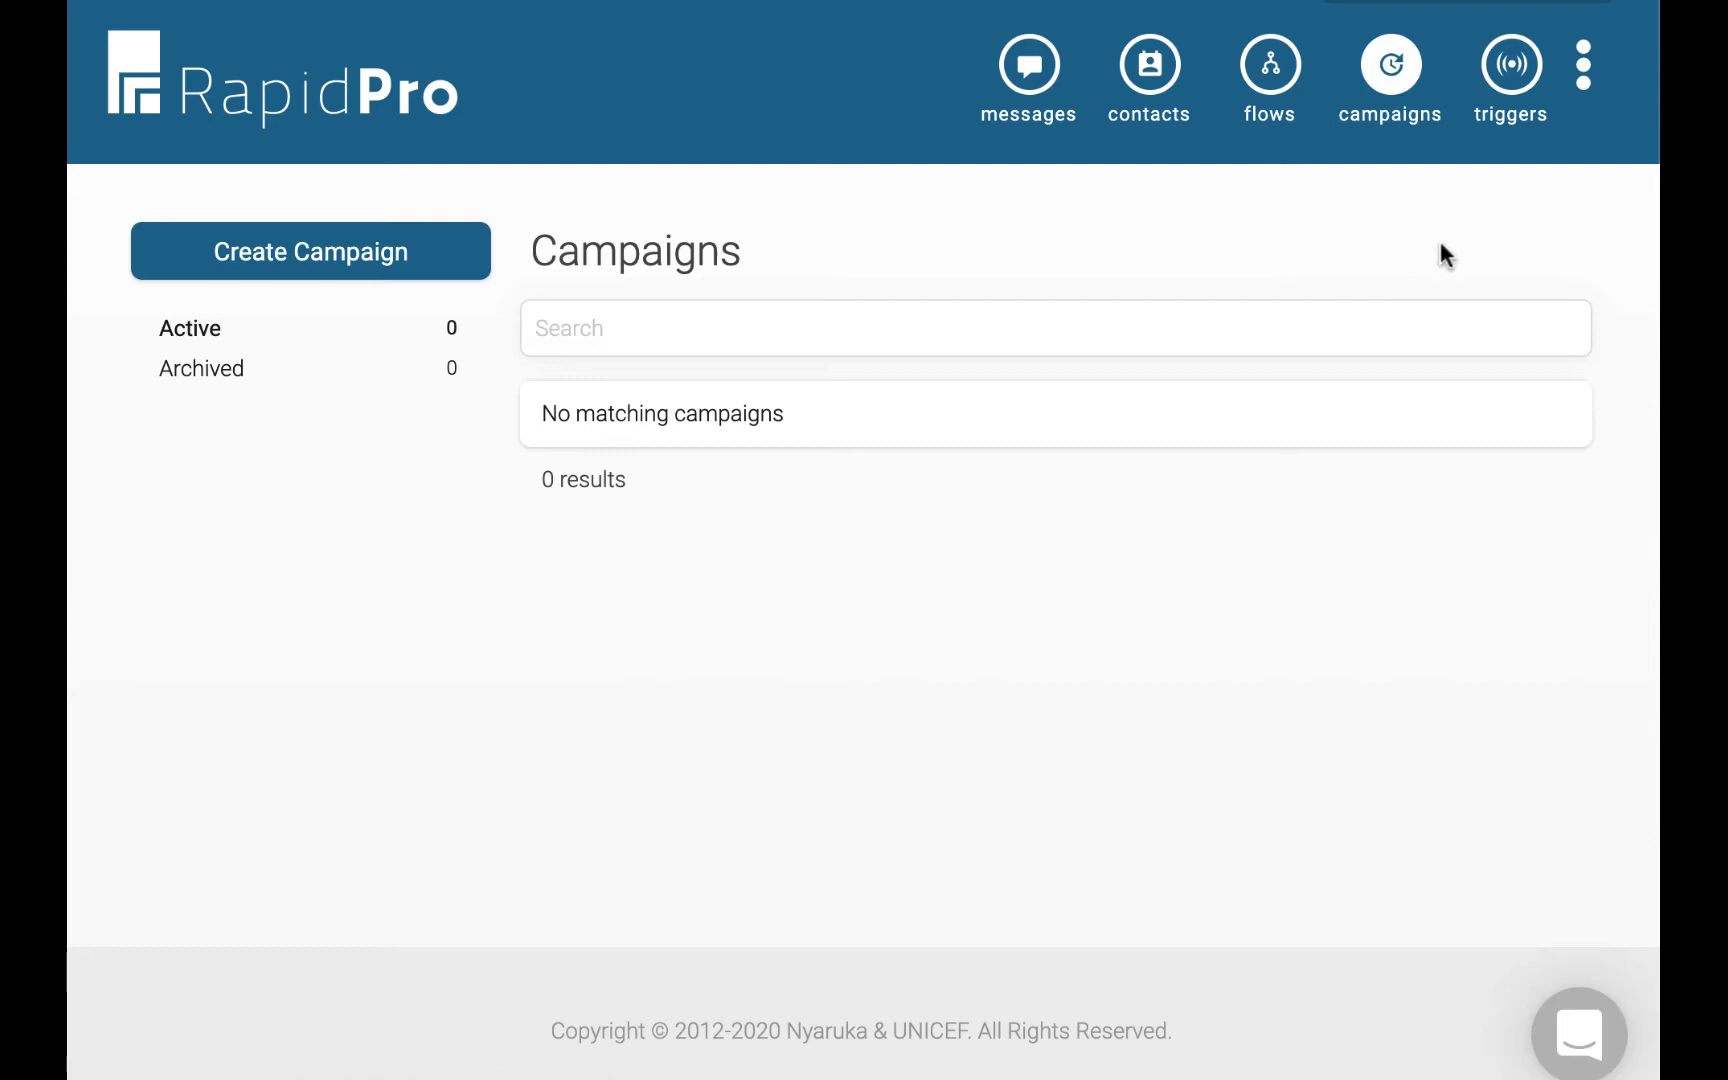
click(1525, 88)
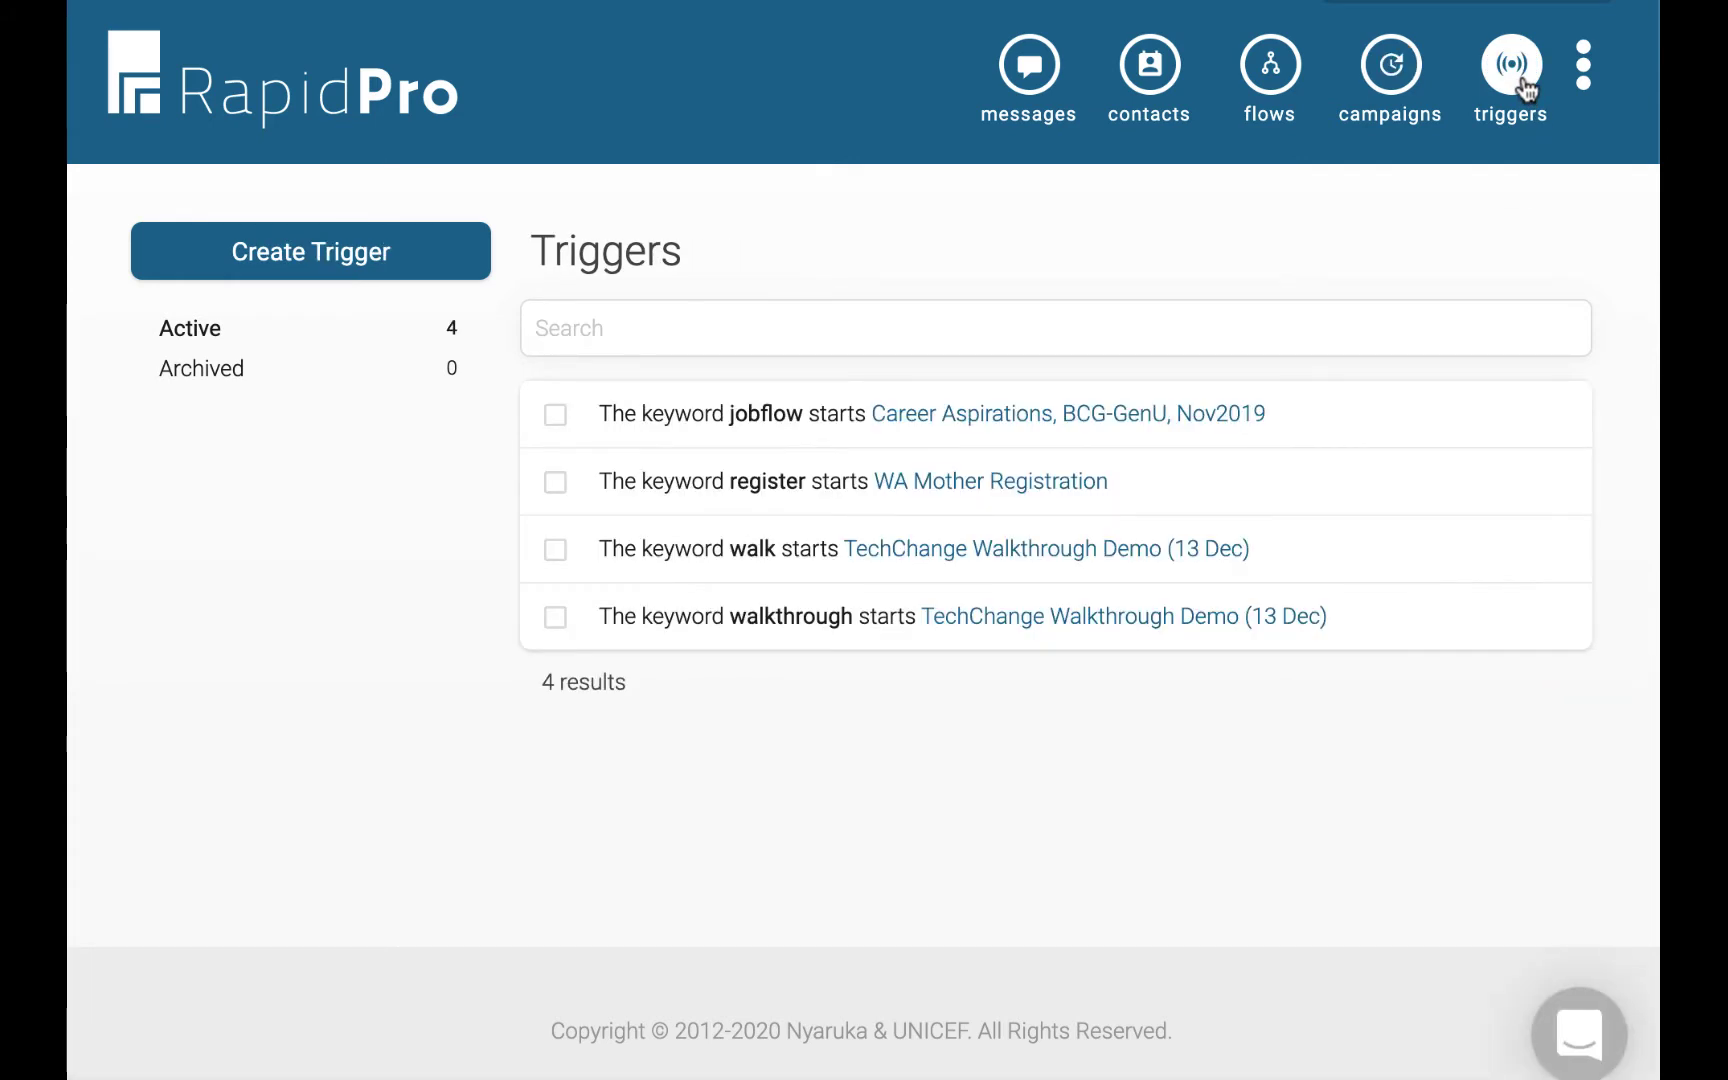
click(1268, 95)
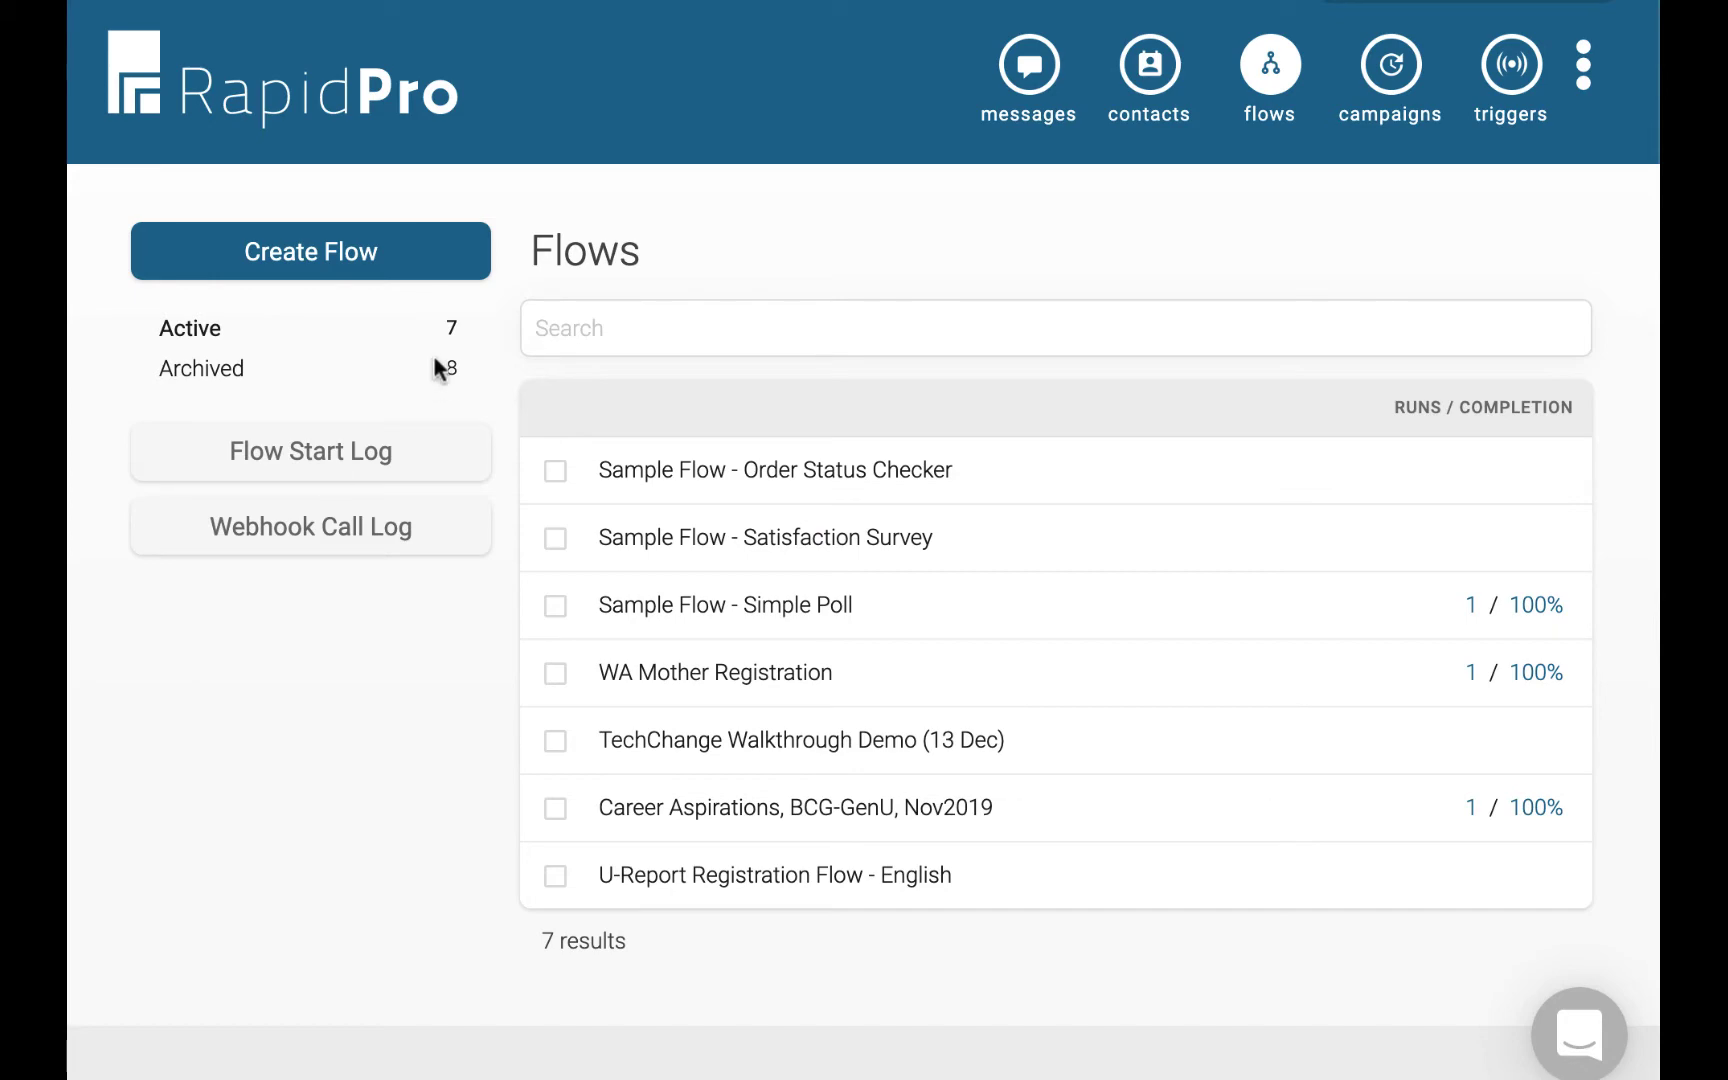
Create a new flow named 'Resident Registration'.
click(357, 256)
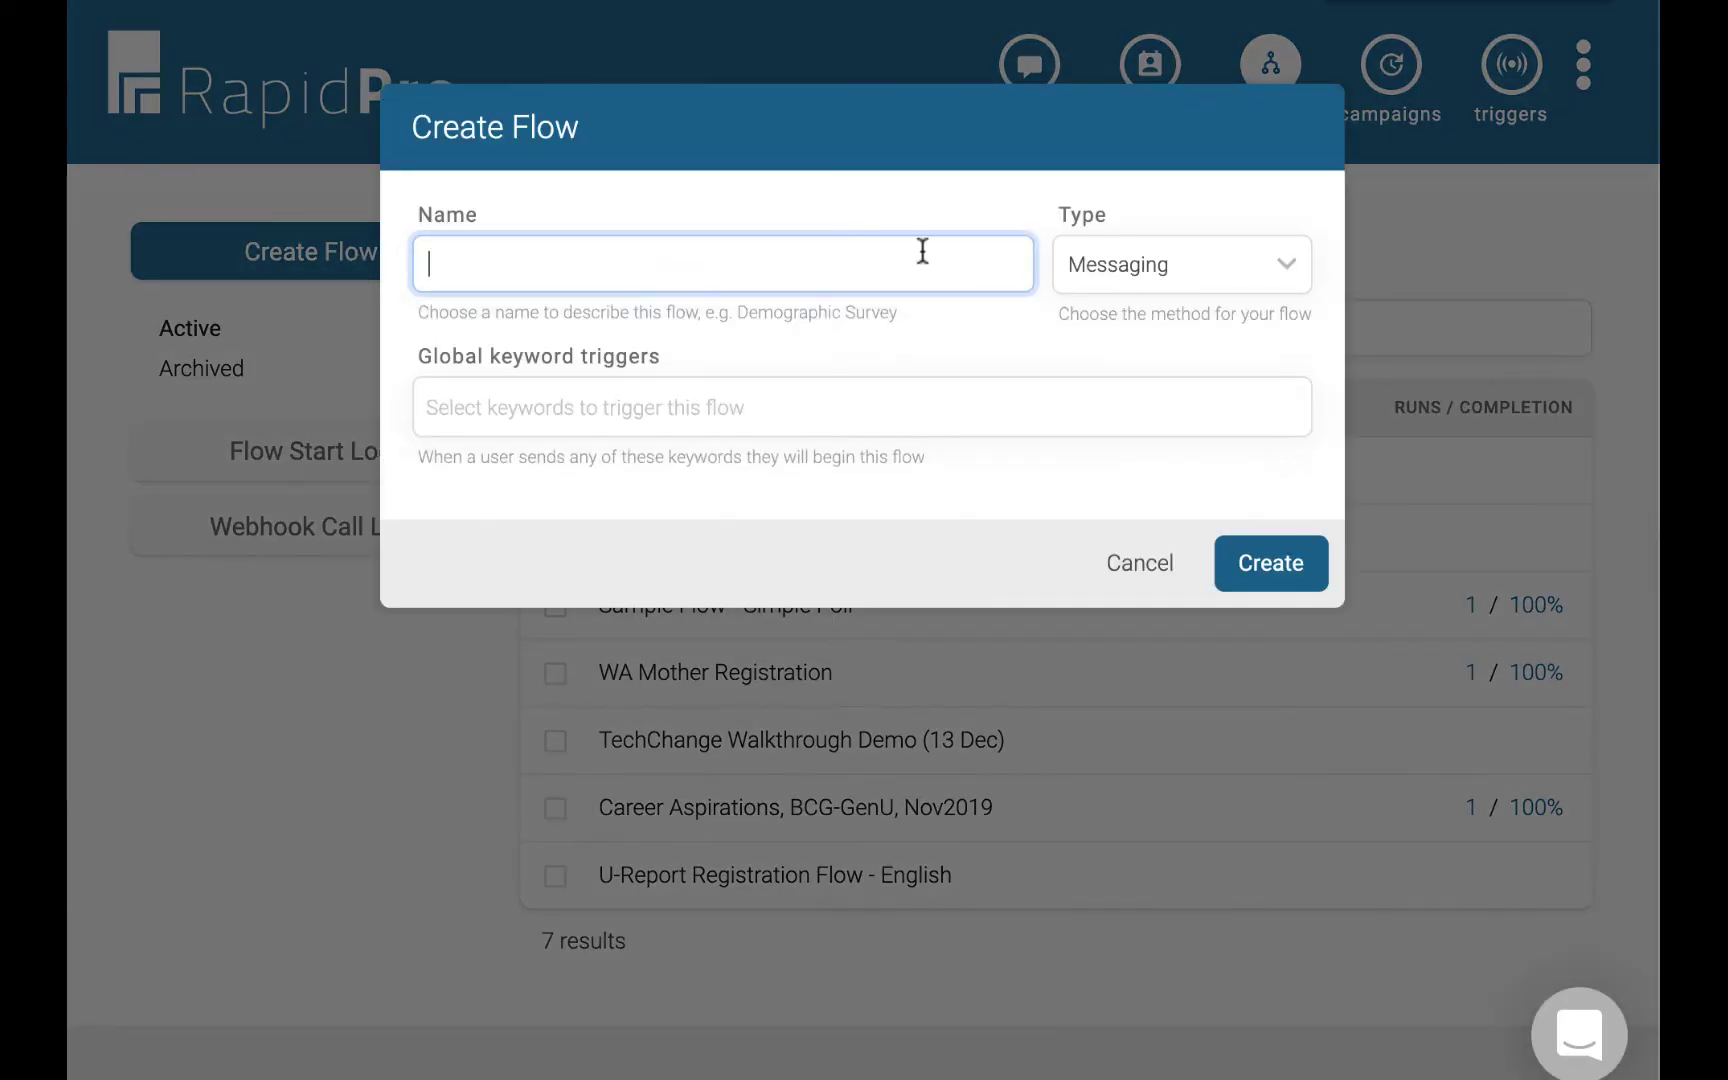
text(Residen)
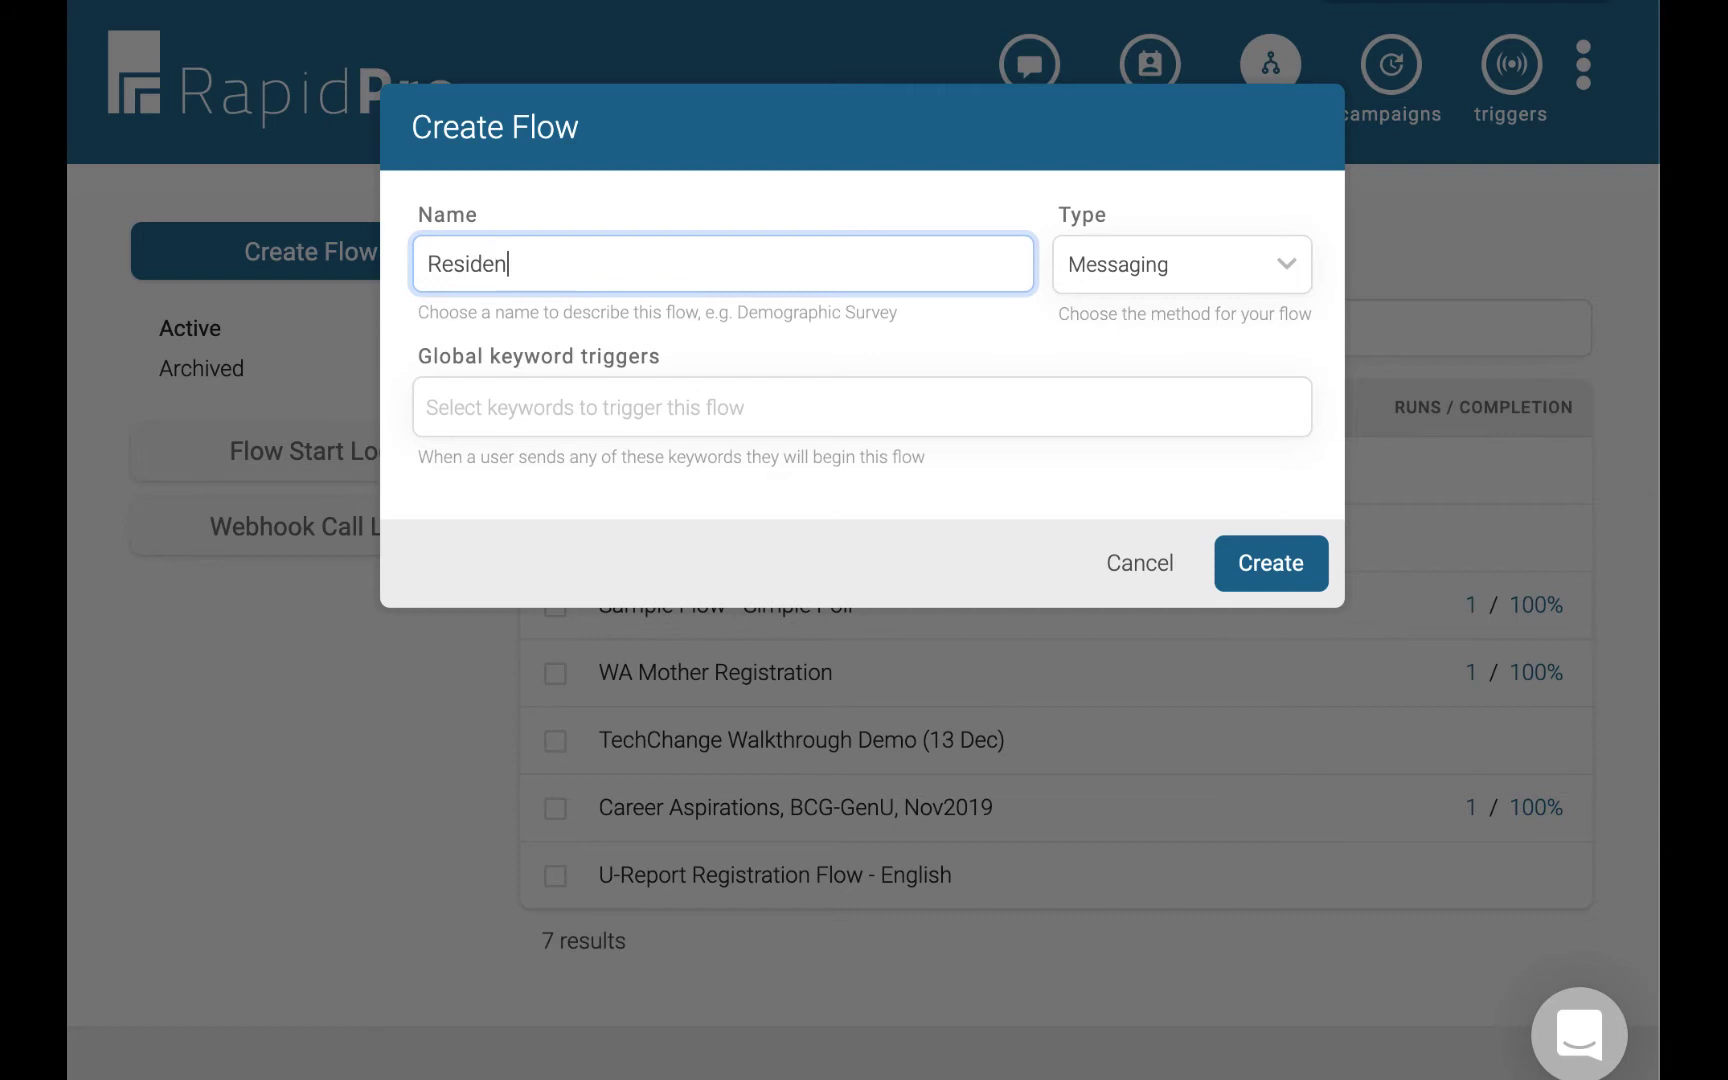
text(t Registration)
click(1303, 556)
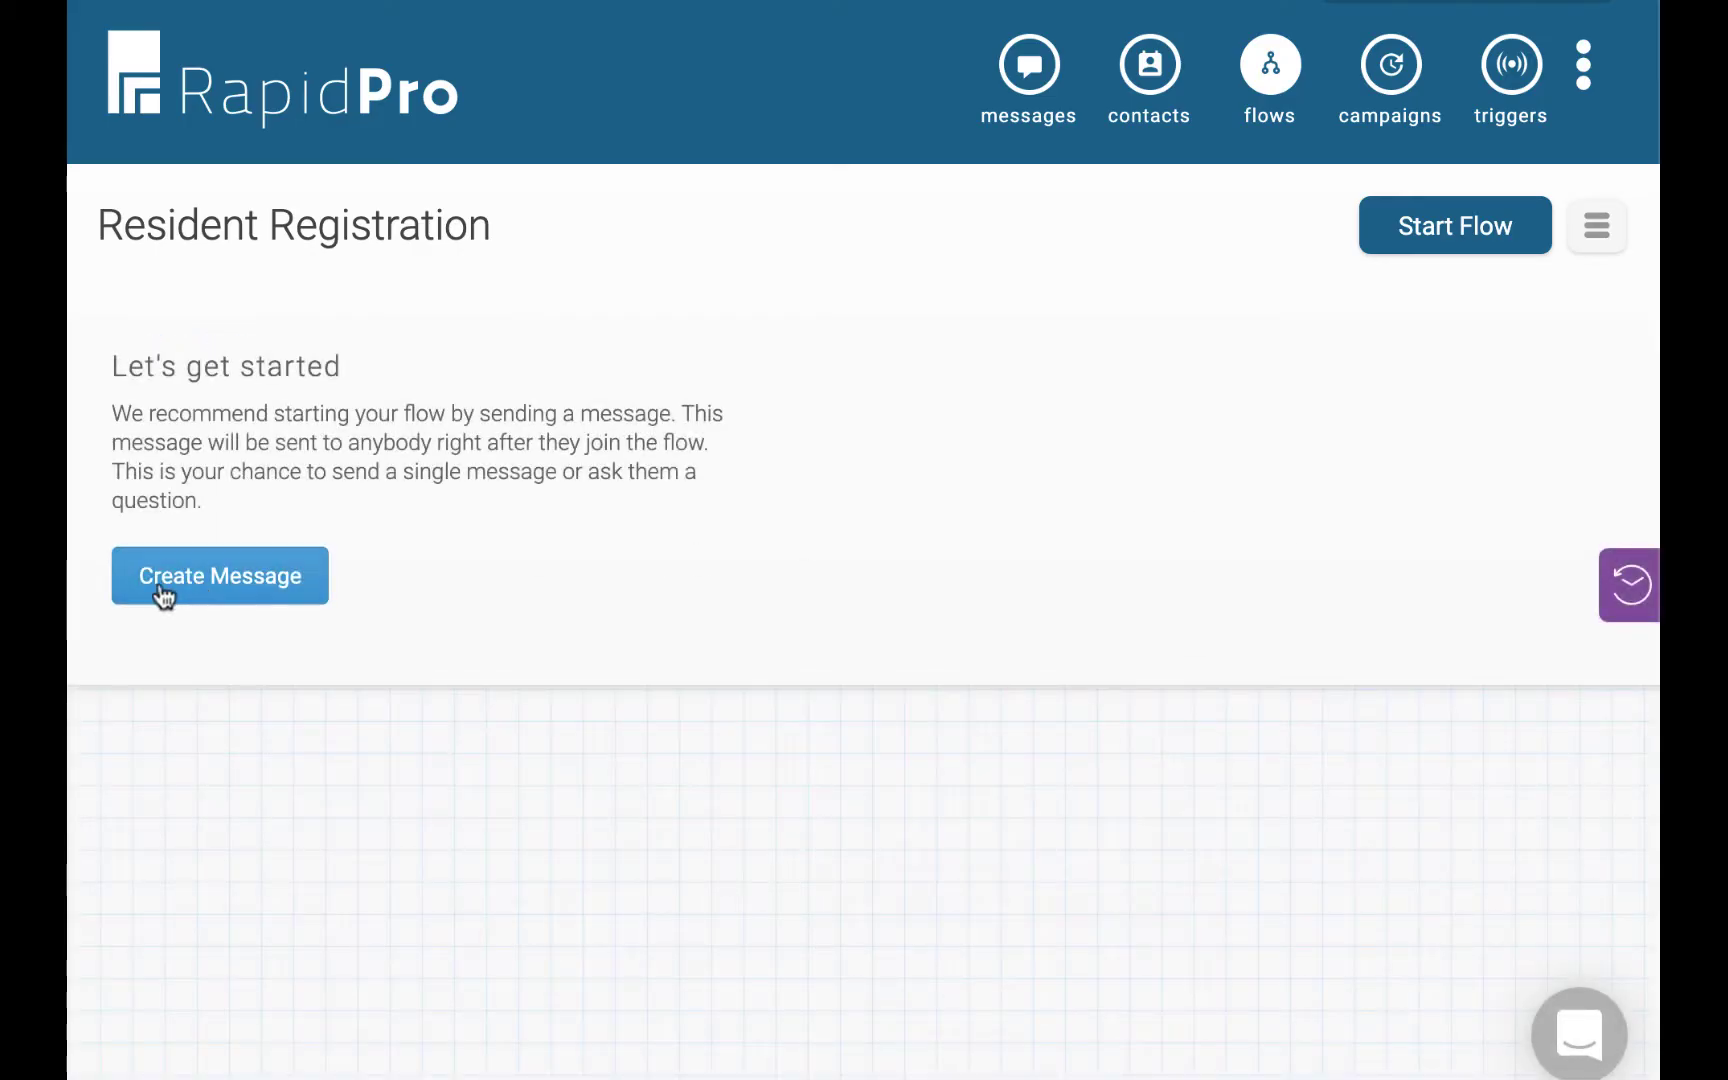
Add an opening message asking where the contact gets their water.
click(159, 585)
click(632, 502)
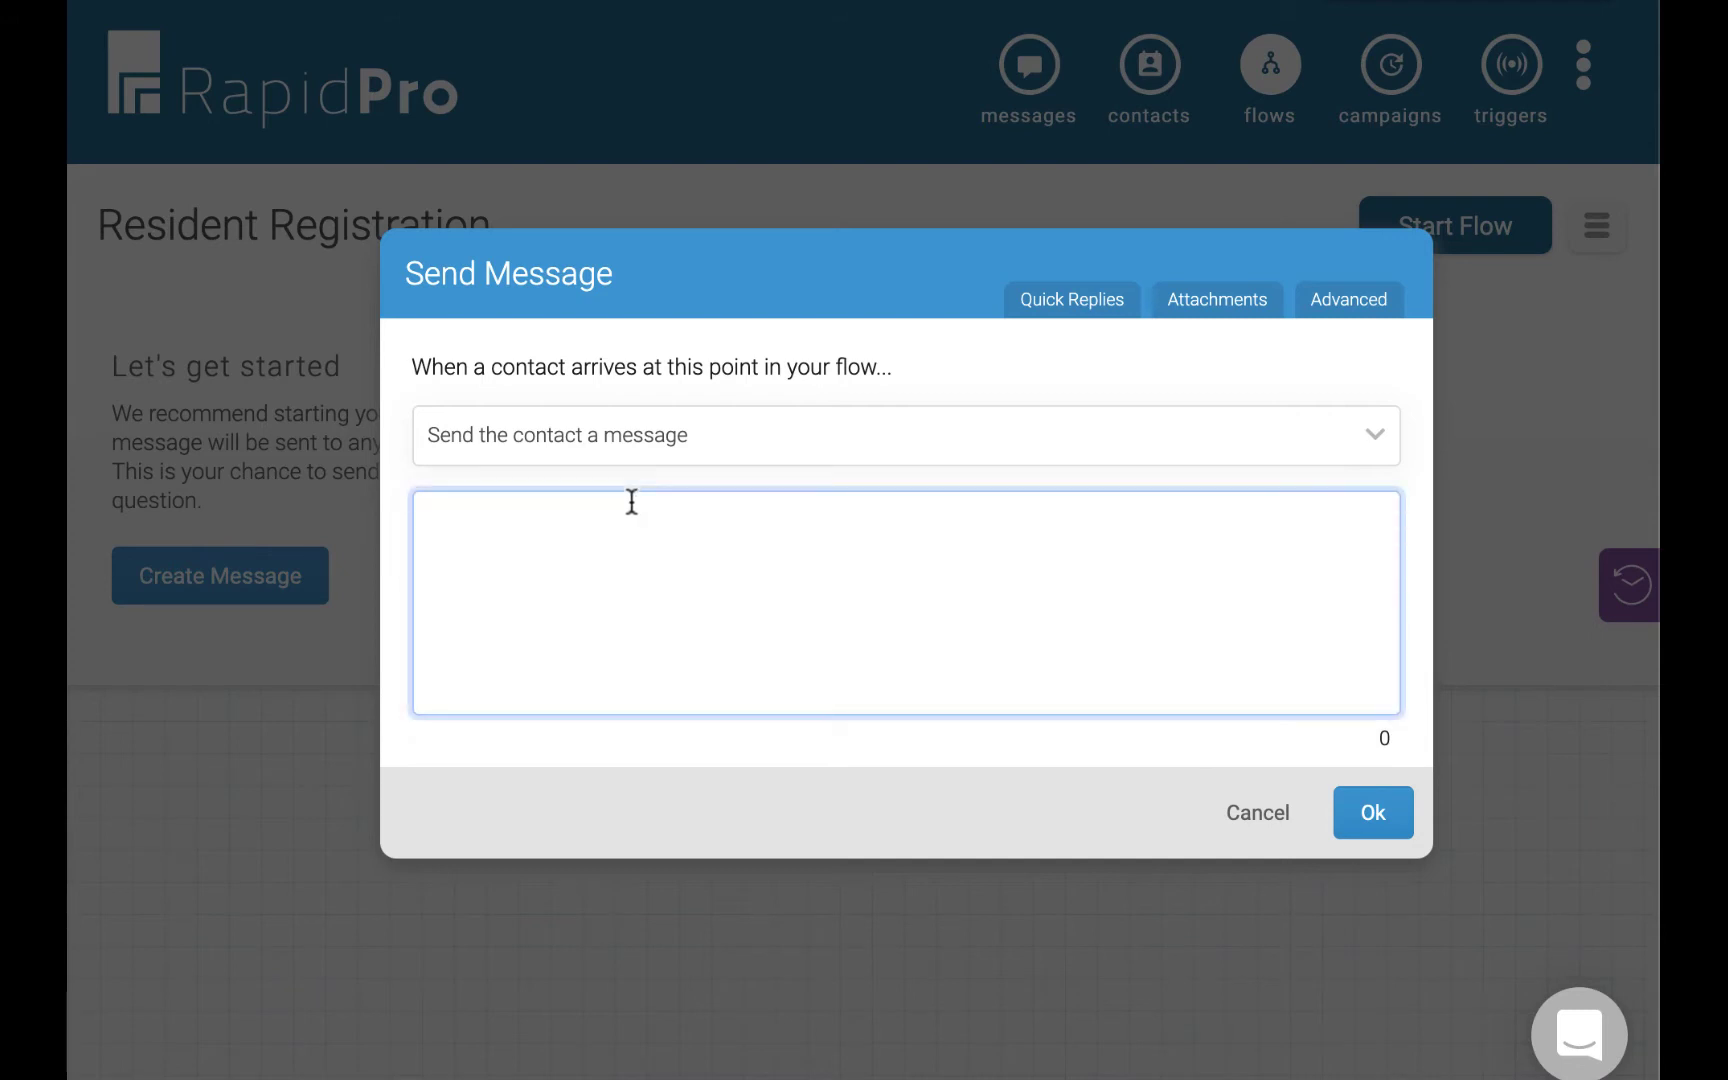
text(Hi @contact.name, thanks for buying a filter! We have a few questions. Where do you get your water? Answer with well, tap, or stream.)
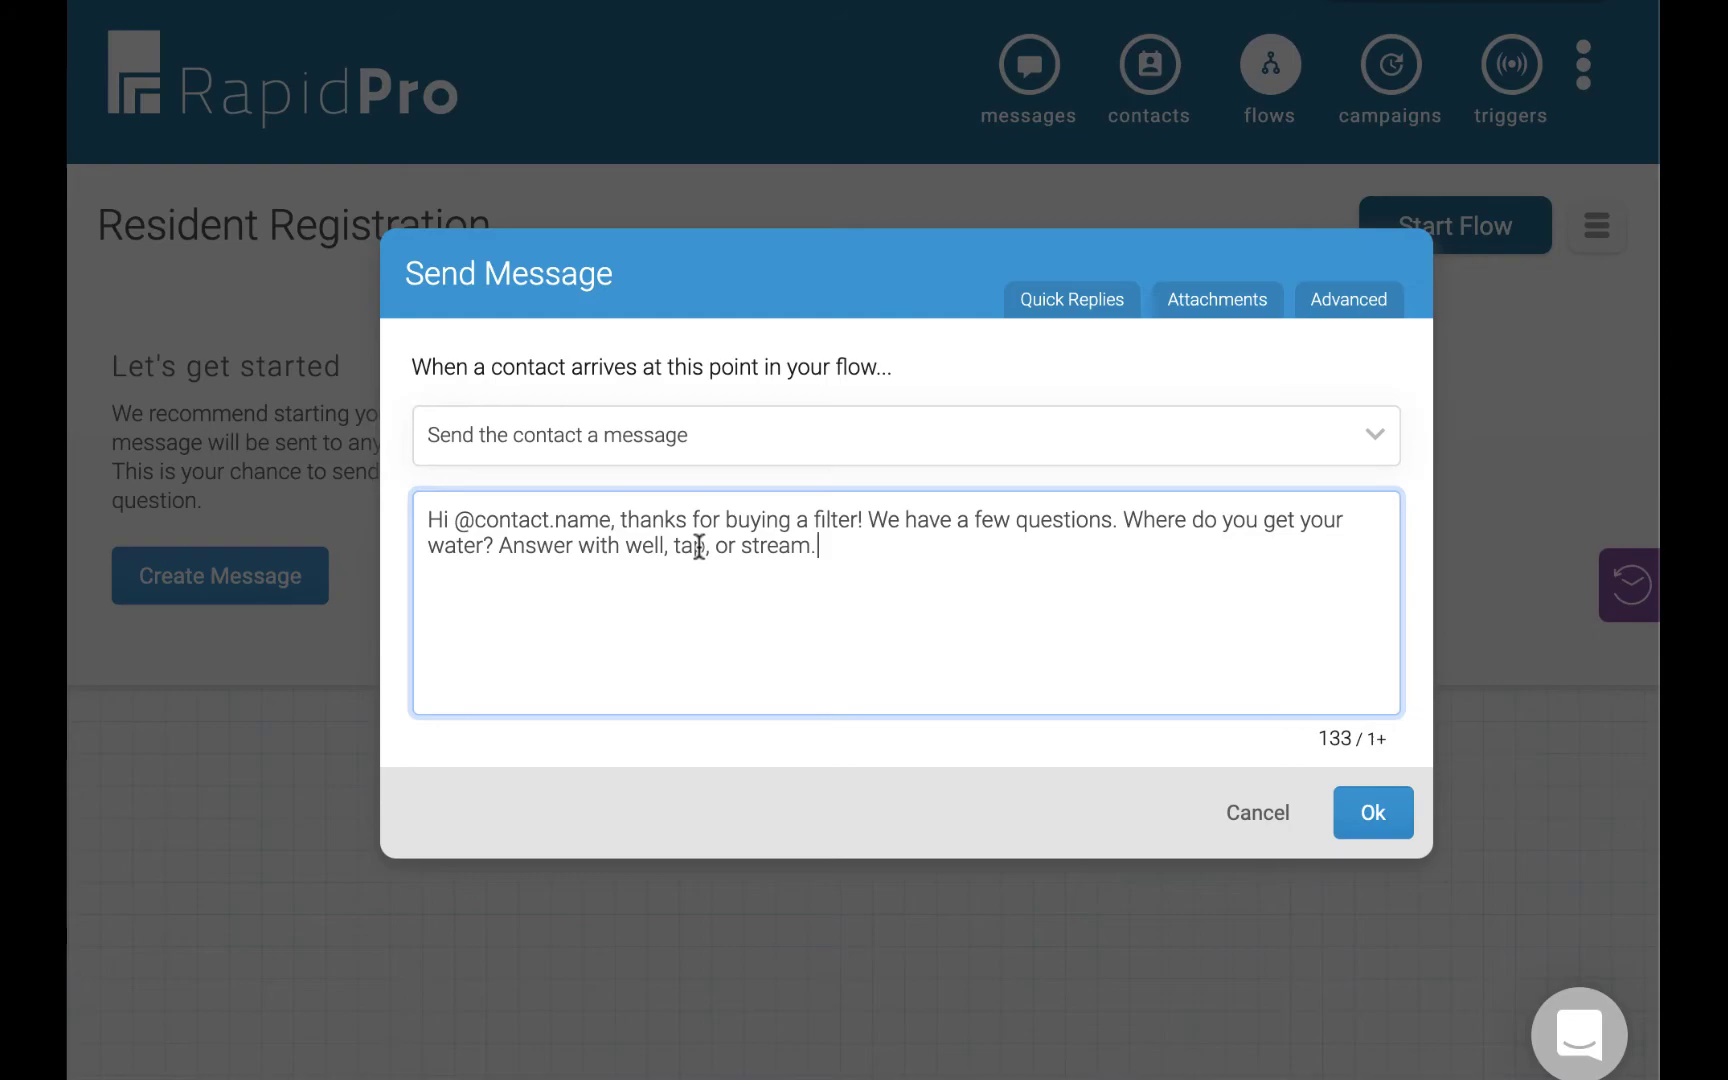
click(1373, 812)
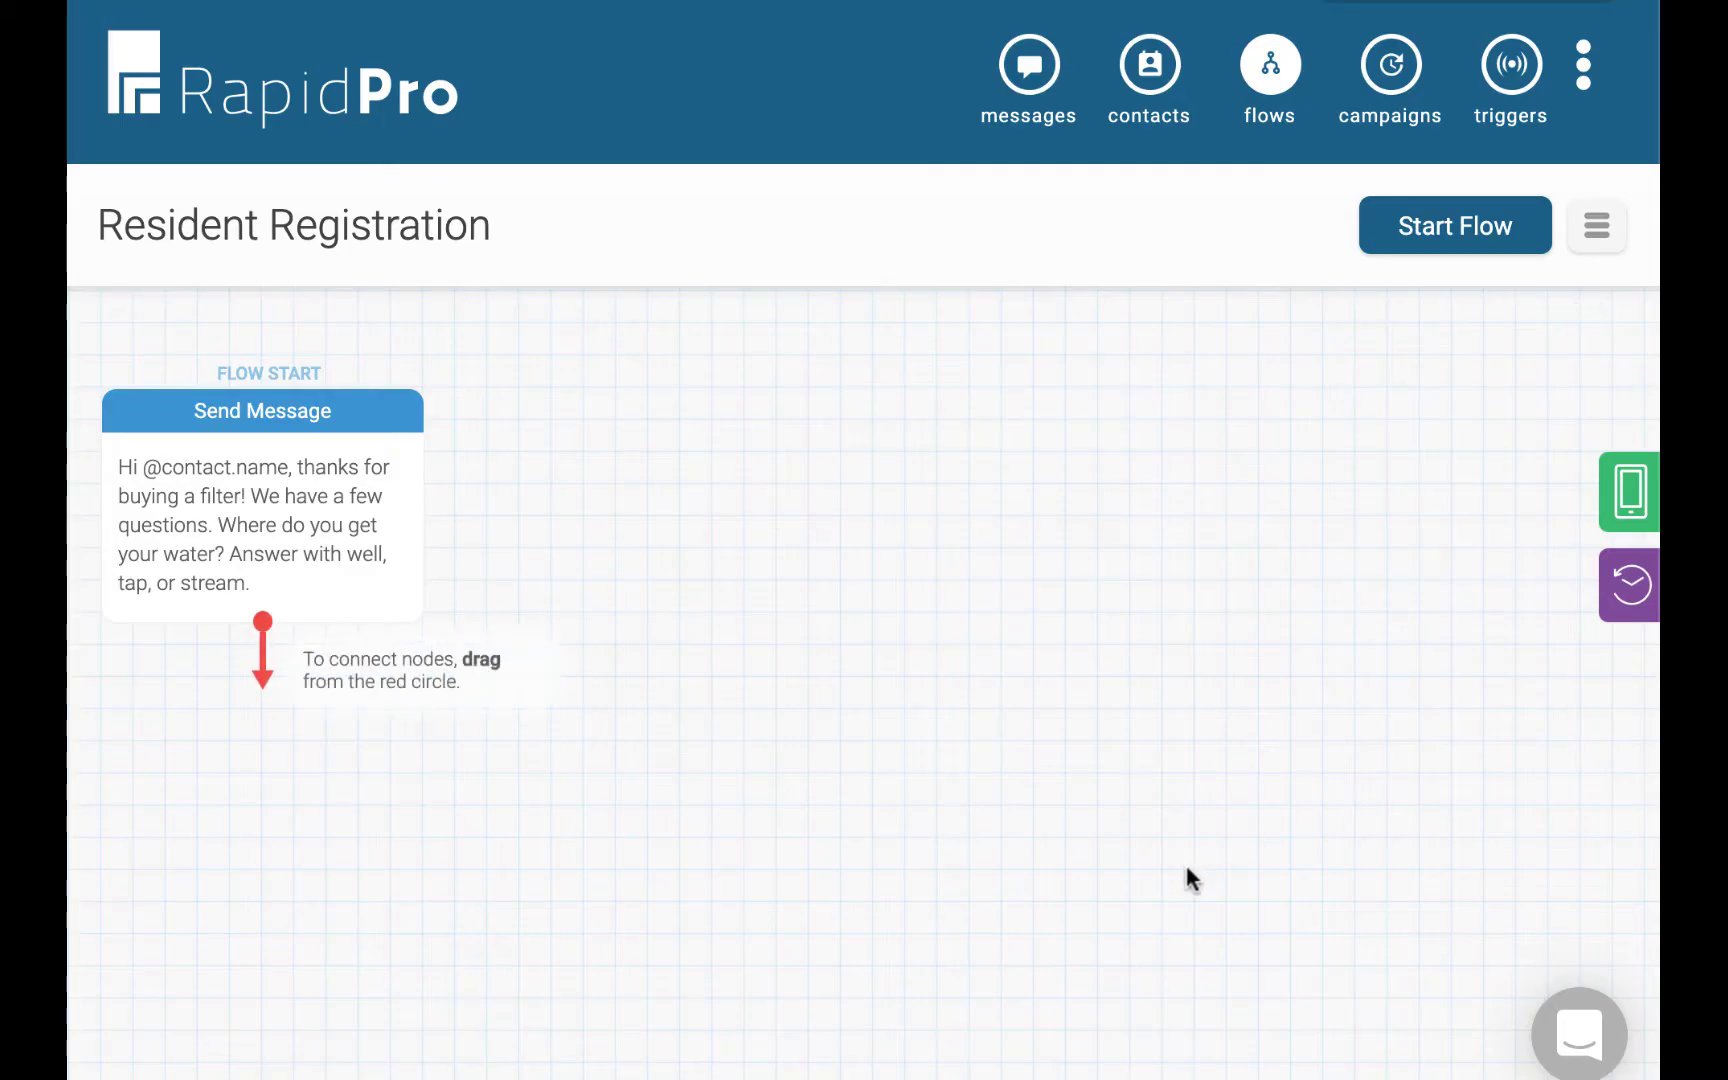
Add a Wait for Response after the opening message, saving the result as 'Water Source'.
scroll(1188, 878, down, 1)
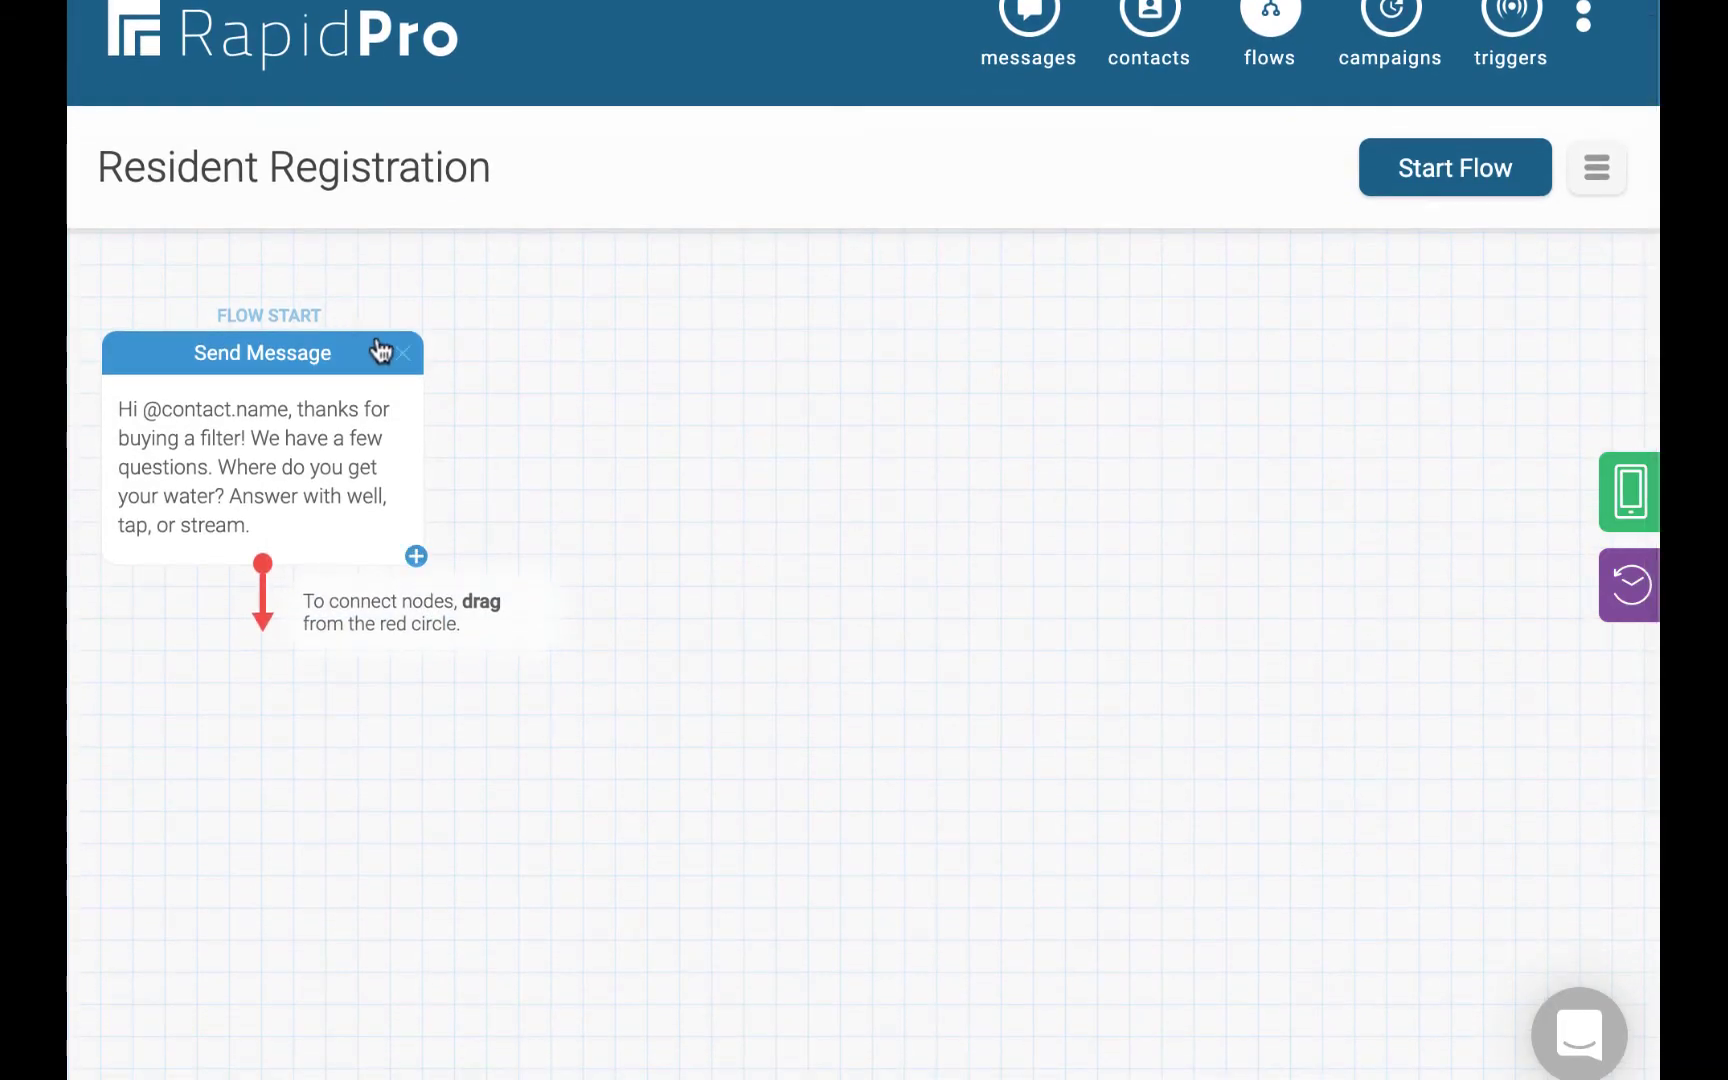
drag(378, 351, 880, 351)
drag(778, 566, 431, 660)
click(715, 692)
text(Water Source)
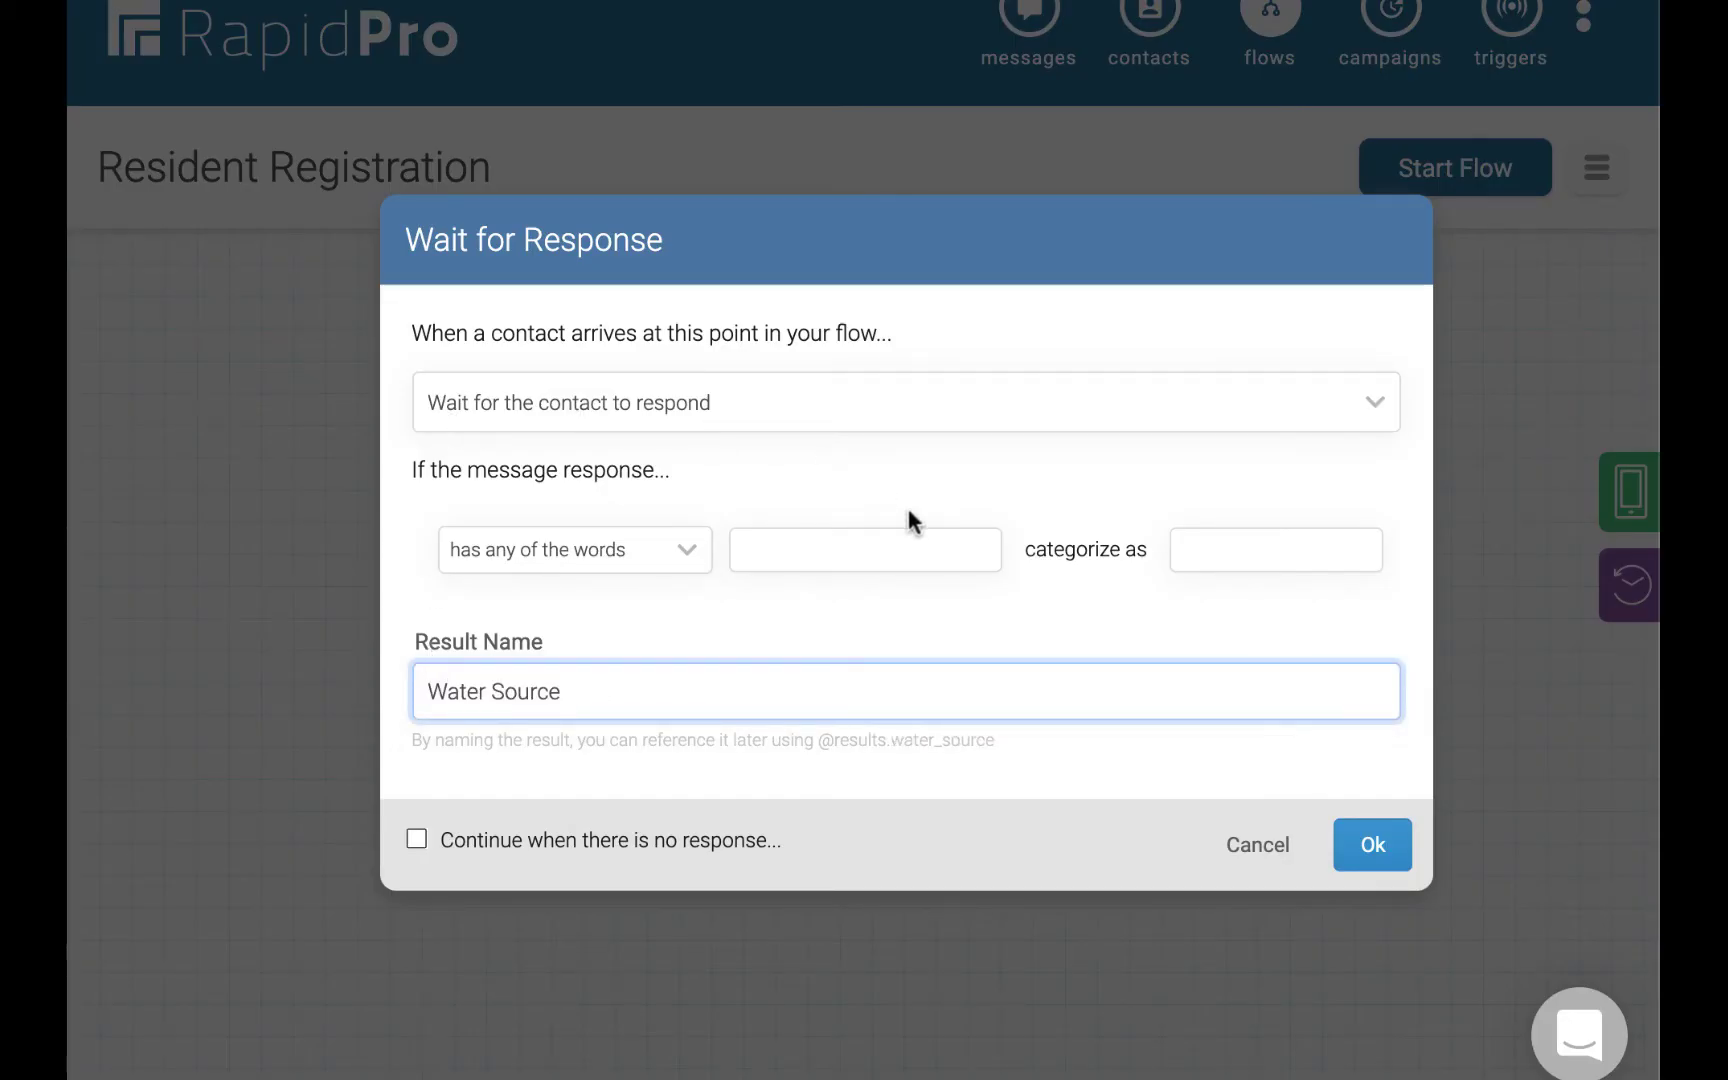
Add reply rules for Well, Tap and Stream, and save the response step.
click(868, 544)
text(Well)
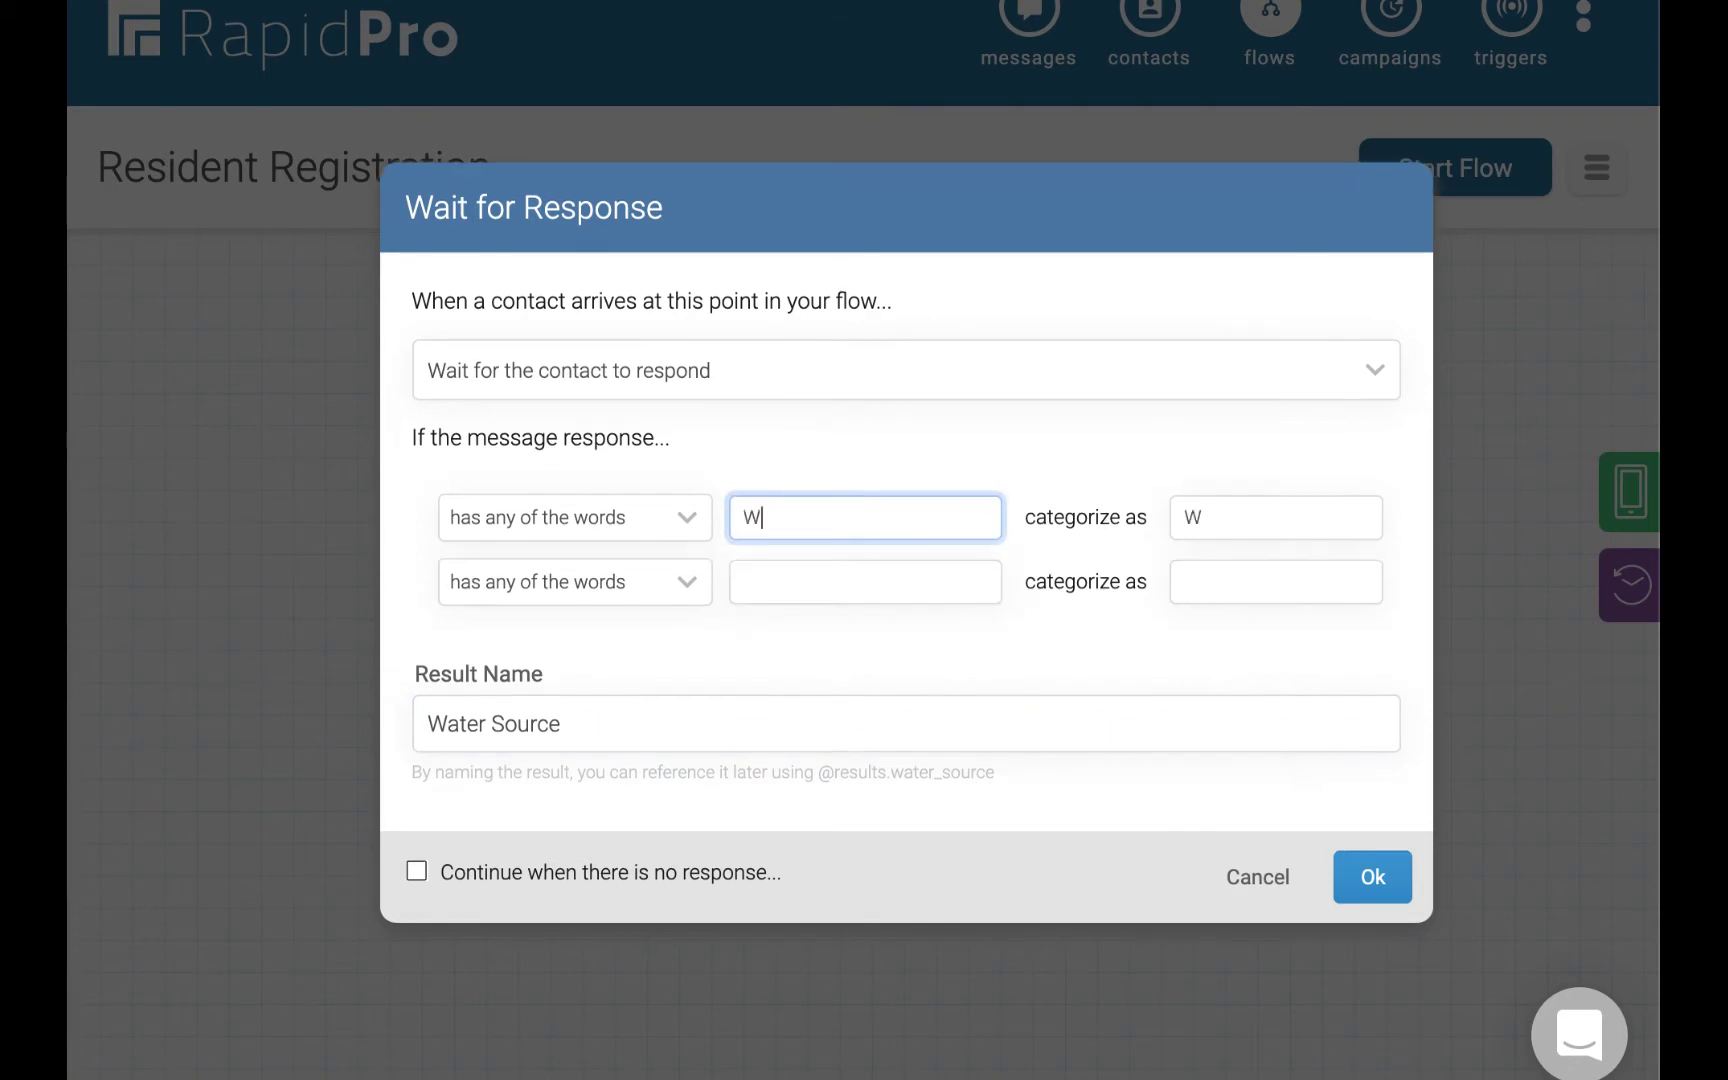
key(Tab)
key(Tab)
key(Tab)
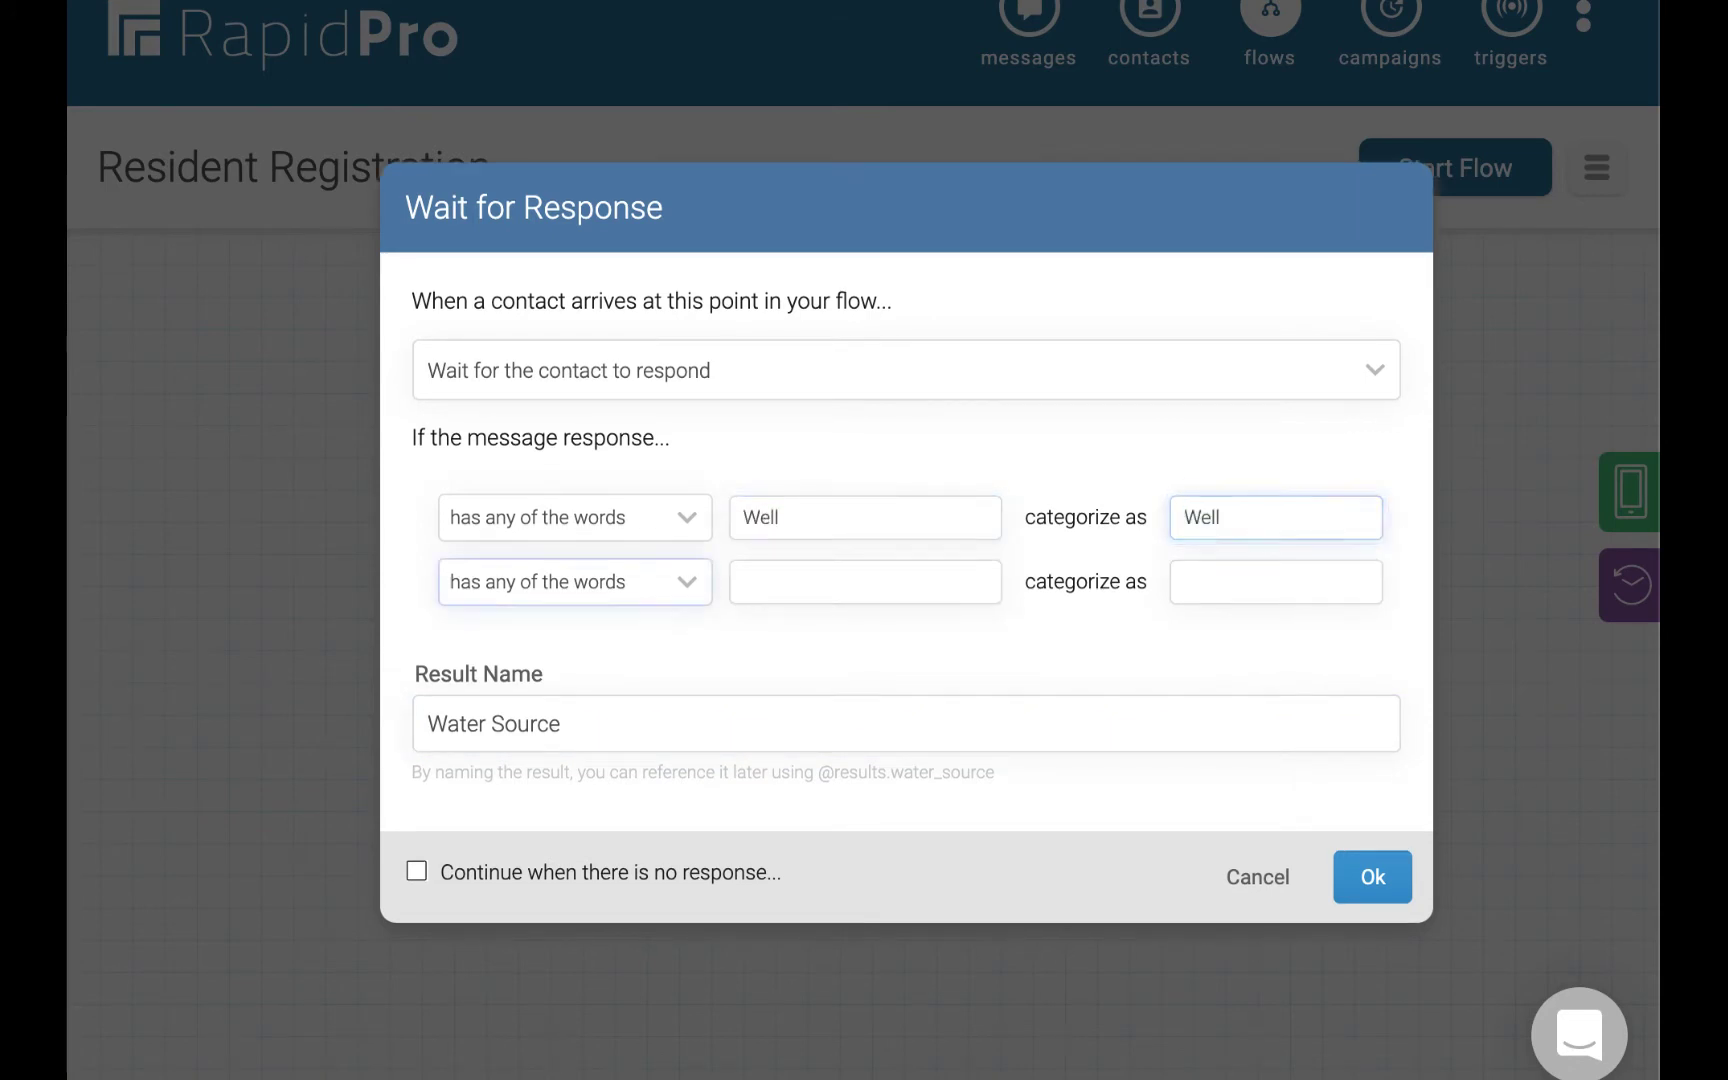
click(845, 582)
text(Tap)
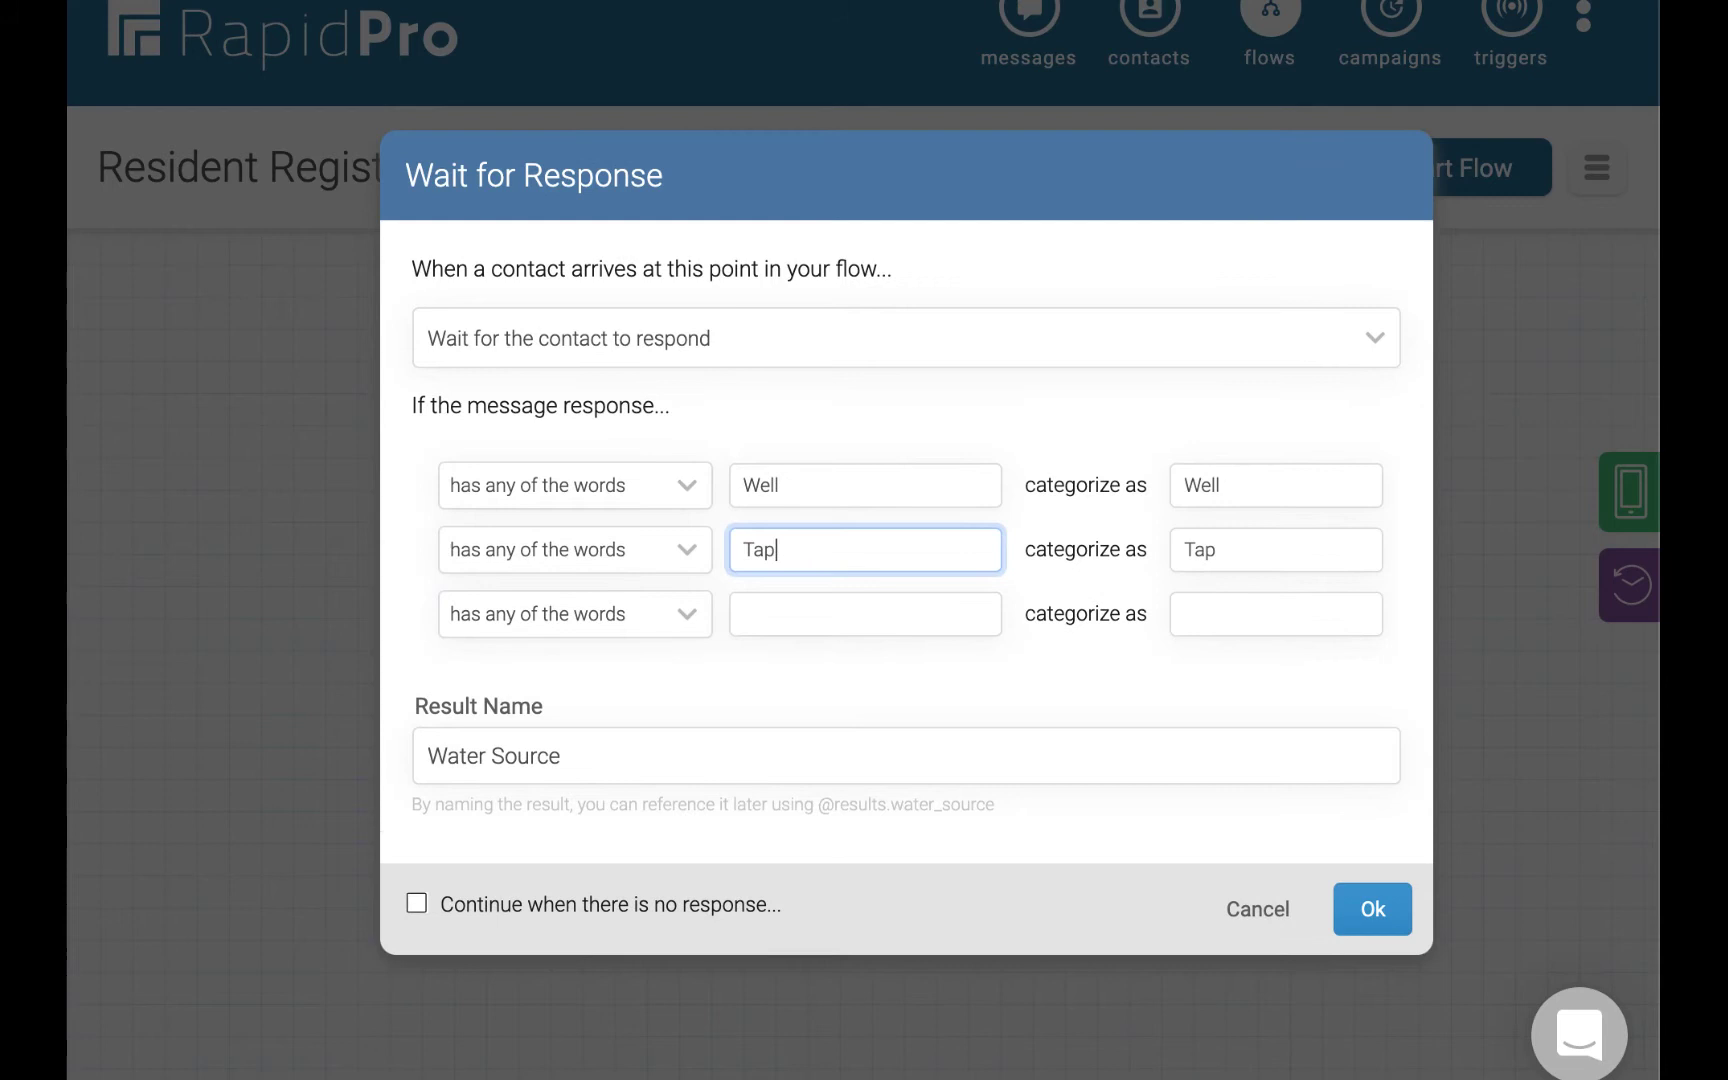
click(834, 620)
text(S)
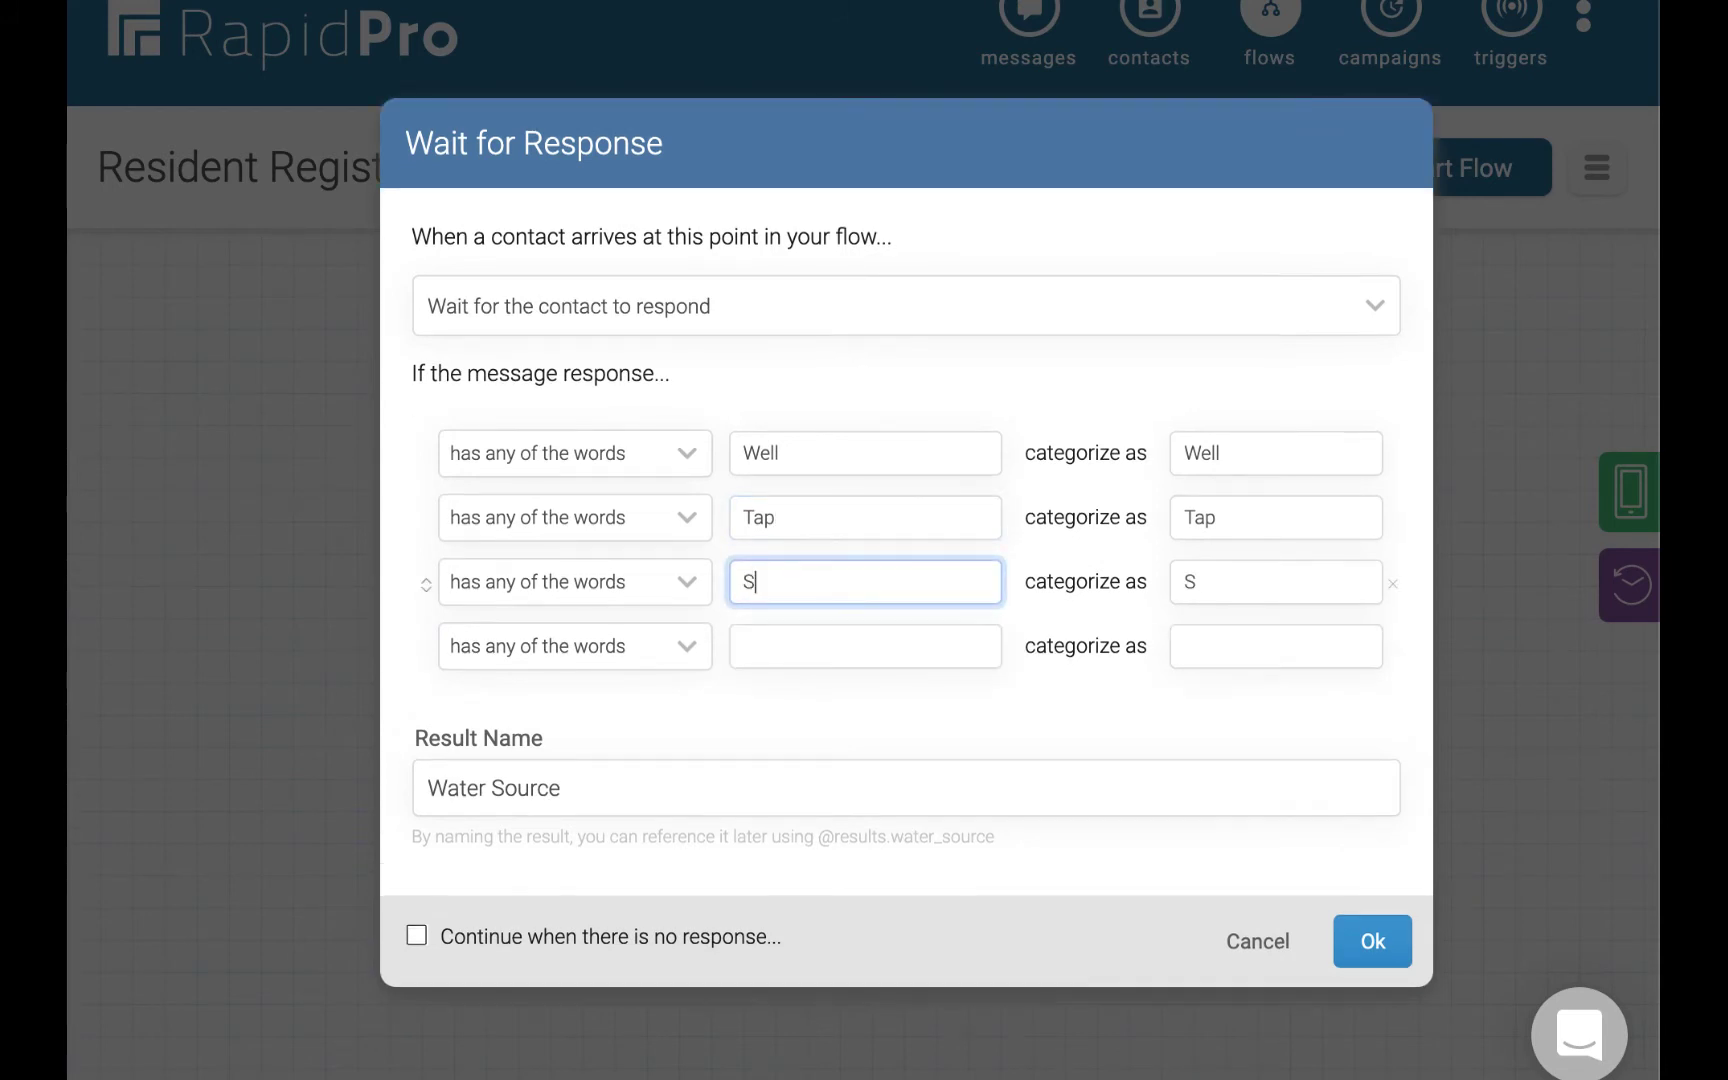
text(tream)
key(Tab)
click(1373, 945)
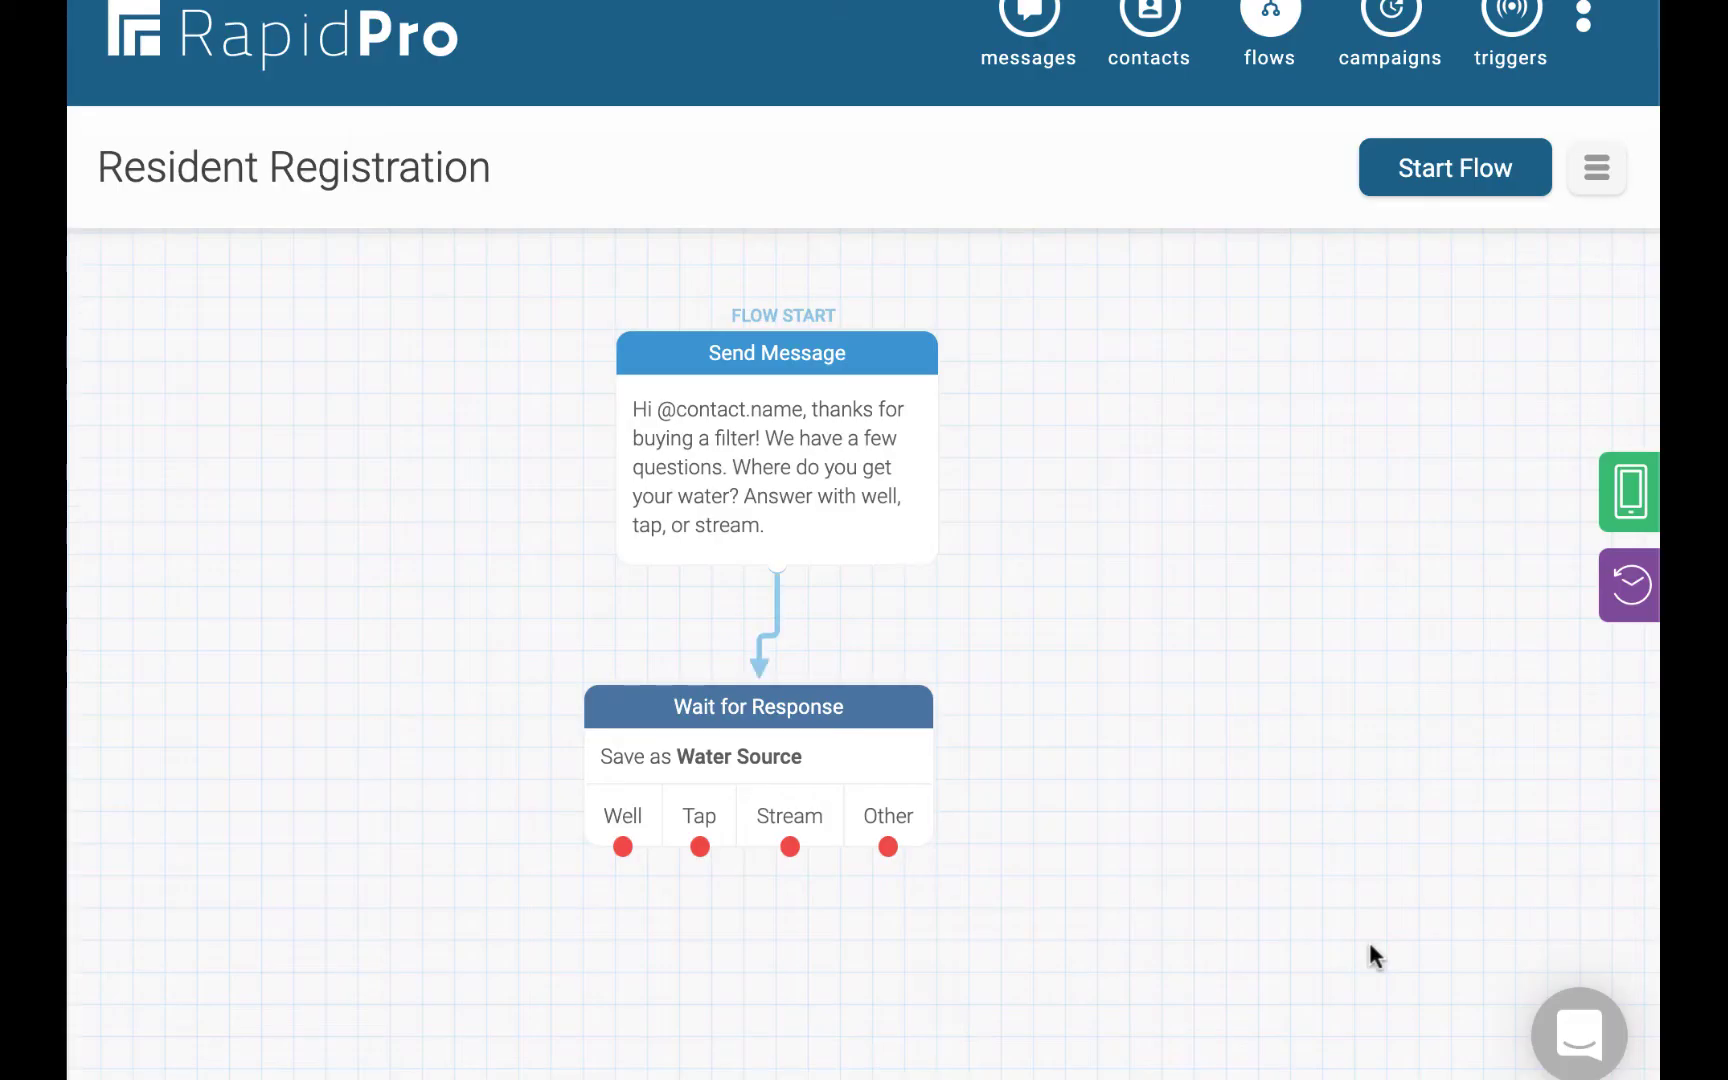
Add a follow-up message after the Well answer asking whether the contact boils their water.
scroll(1319, 876, down, 5)
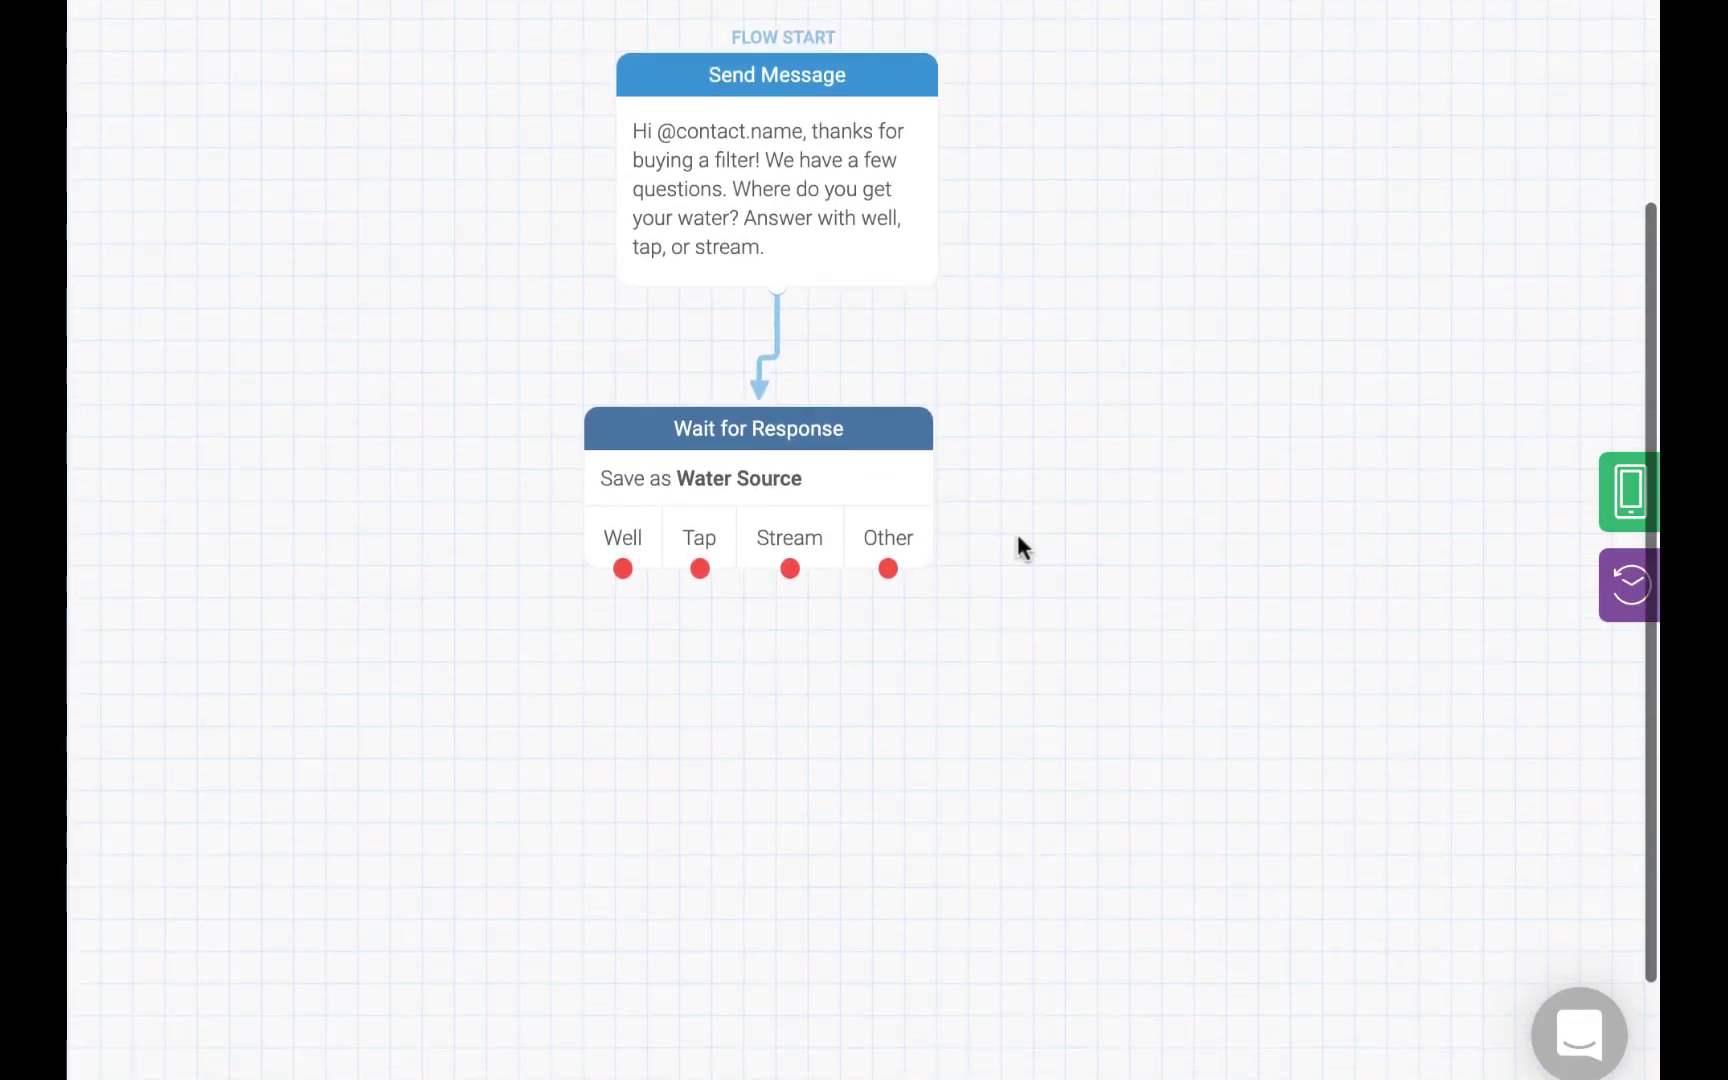
drag(820, 446, 836, 438)
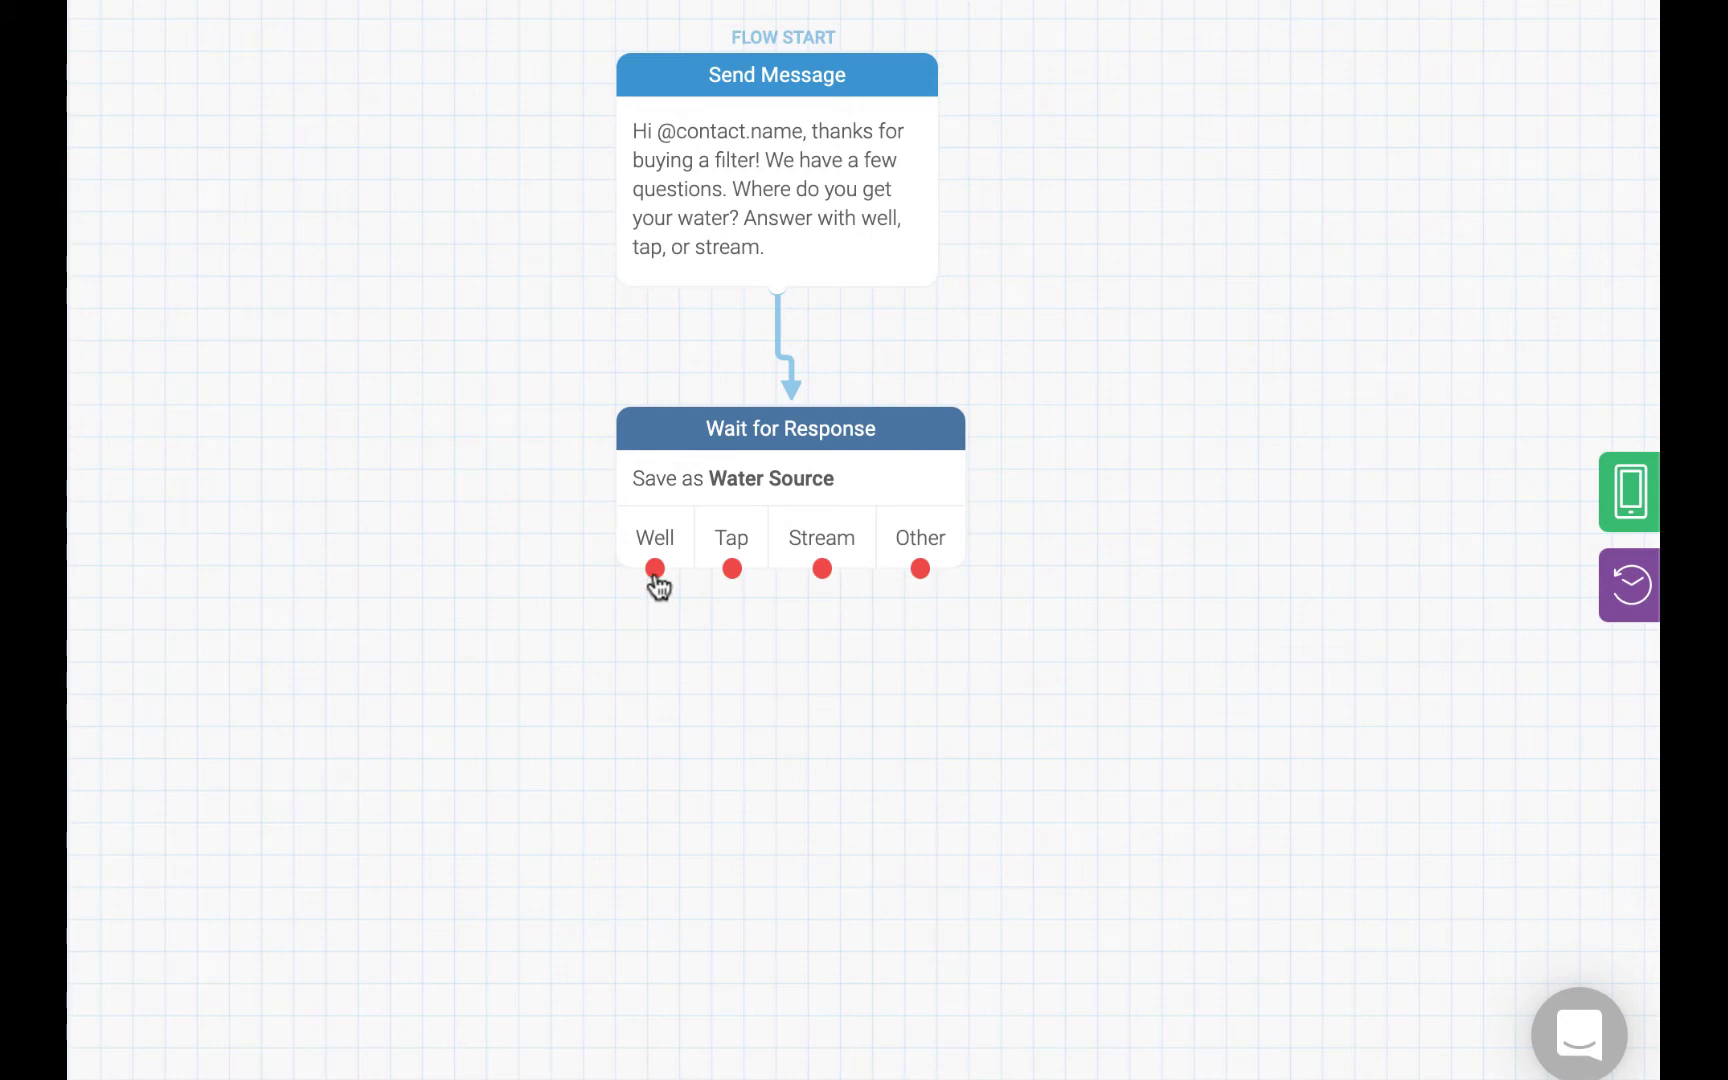
drag(656, 576, 654, 697)
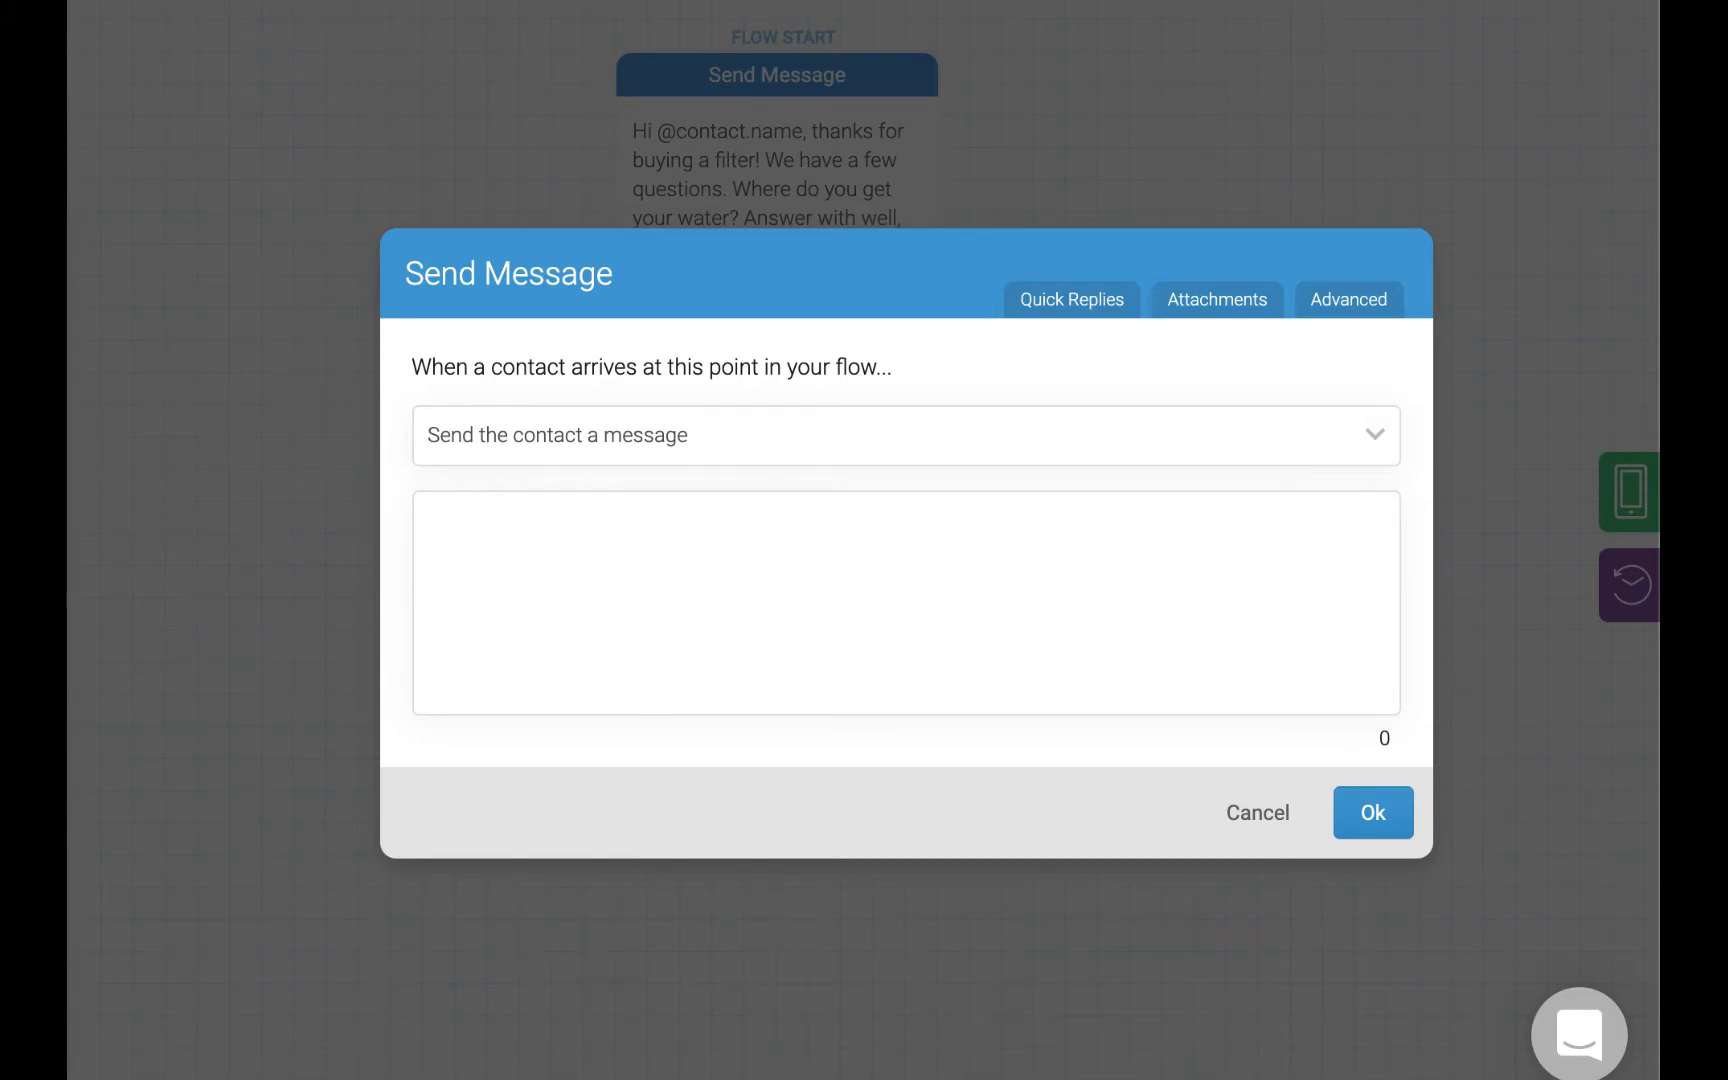
click(575, 536)
text(Great, thanks! Do you boil your water currently? Answer with a yes or no.)
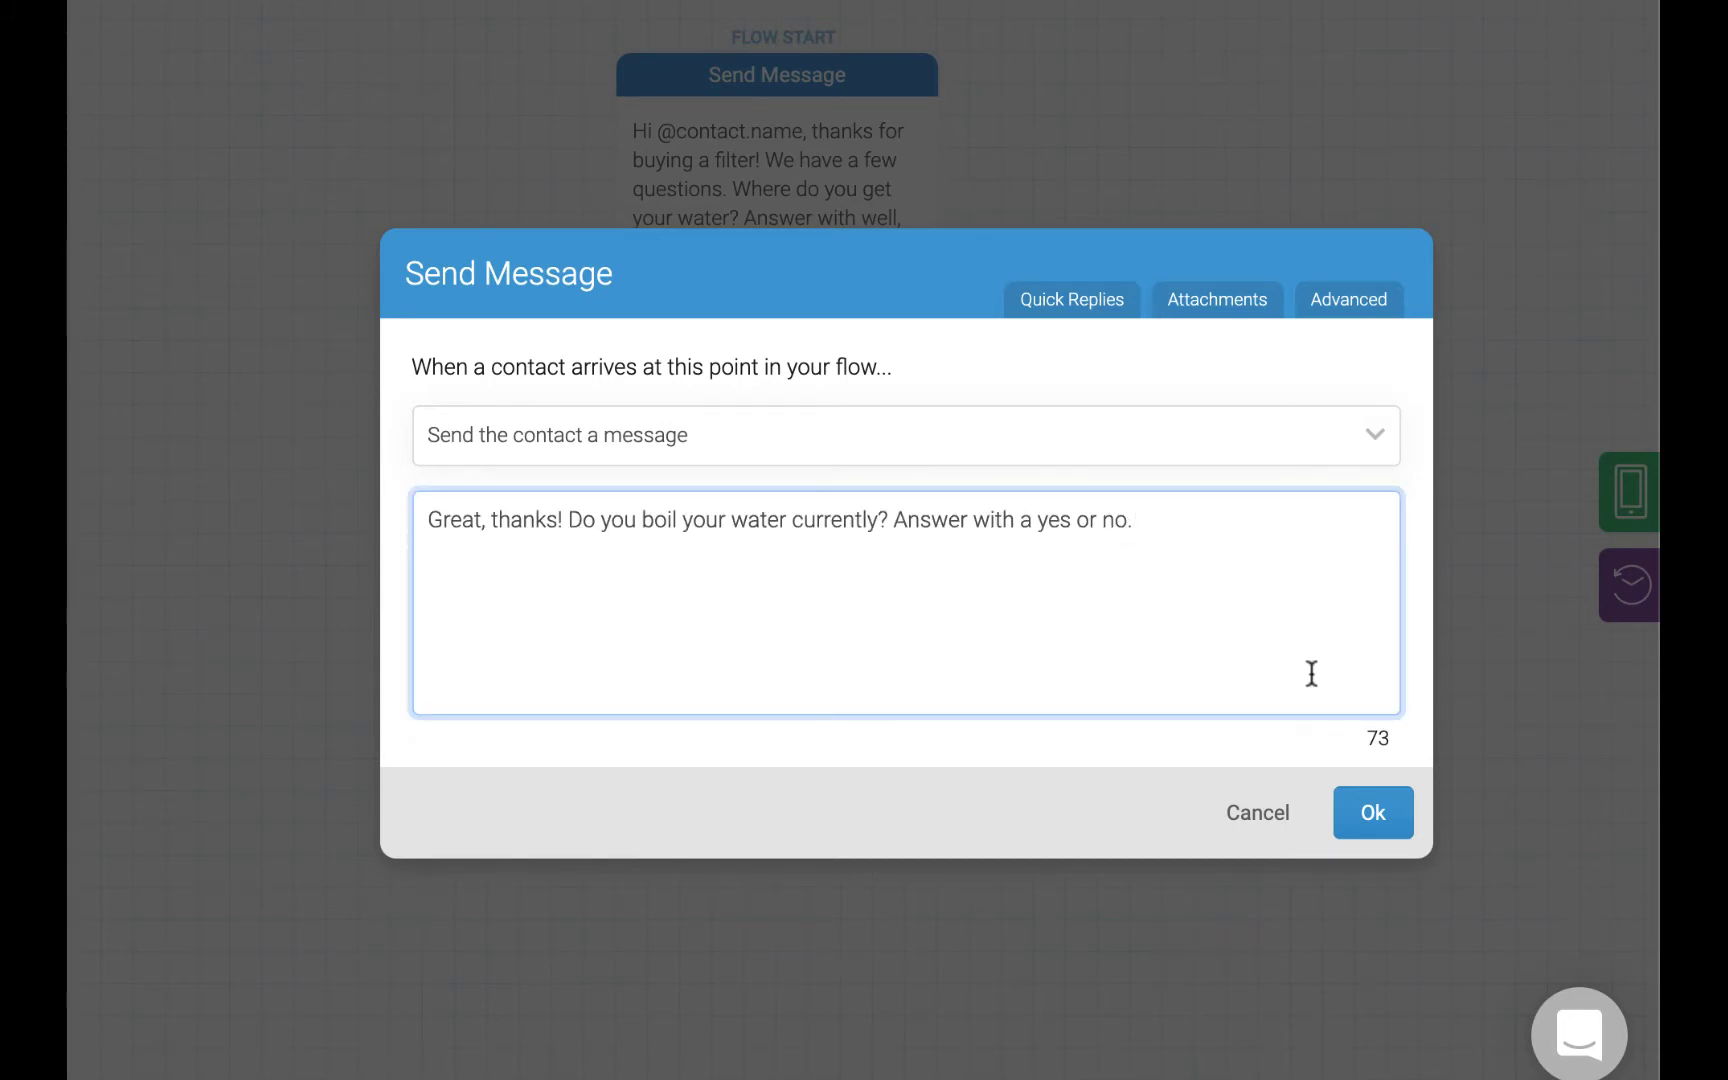
click(1389, 808)
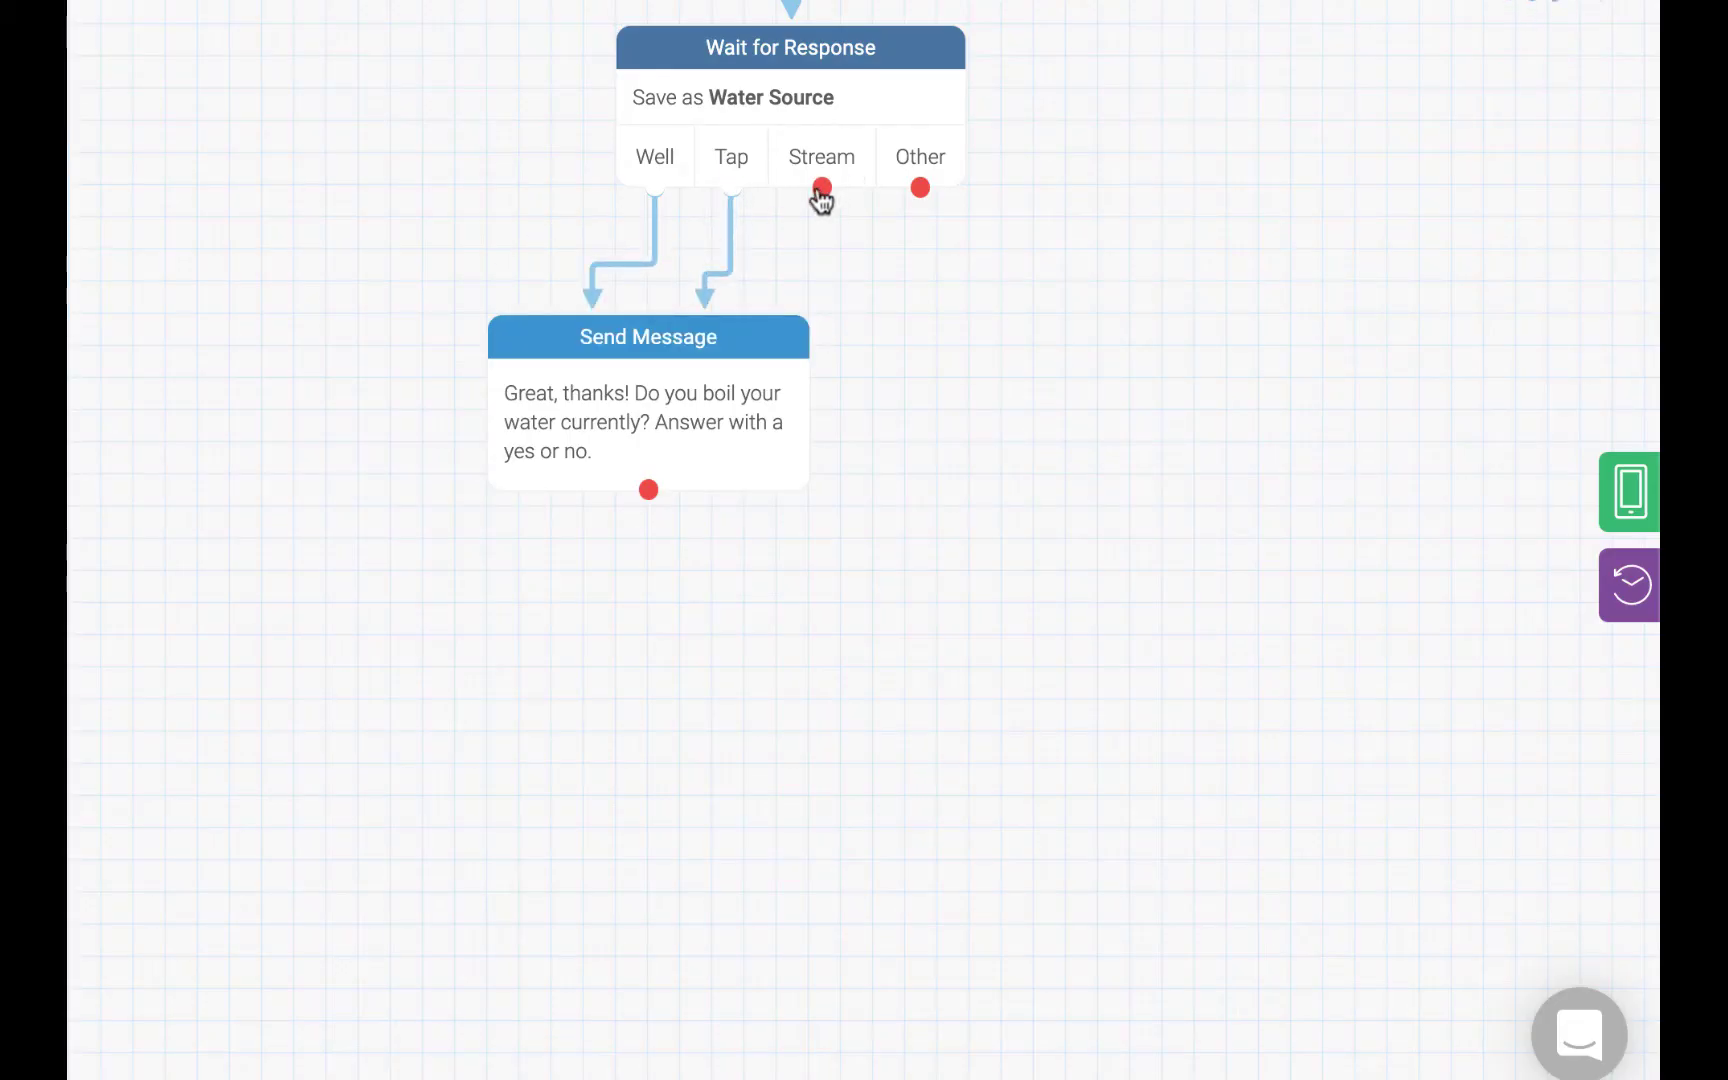
Connect the Stream and Other answers to the boiling question, then add a response step after it.
drag(820, 190, 694, 339)
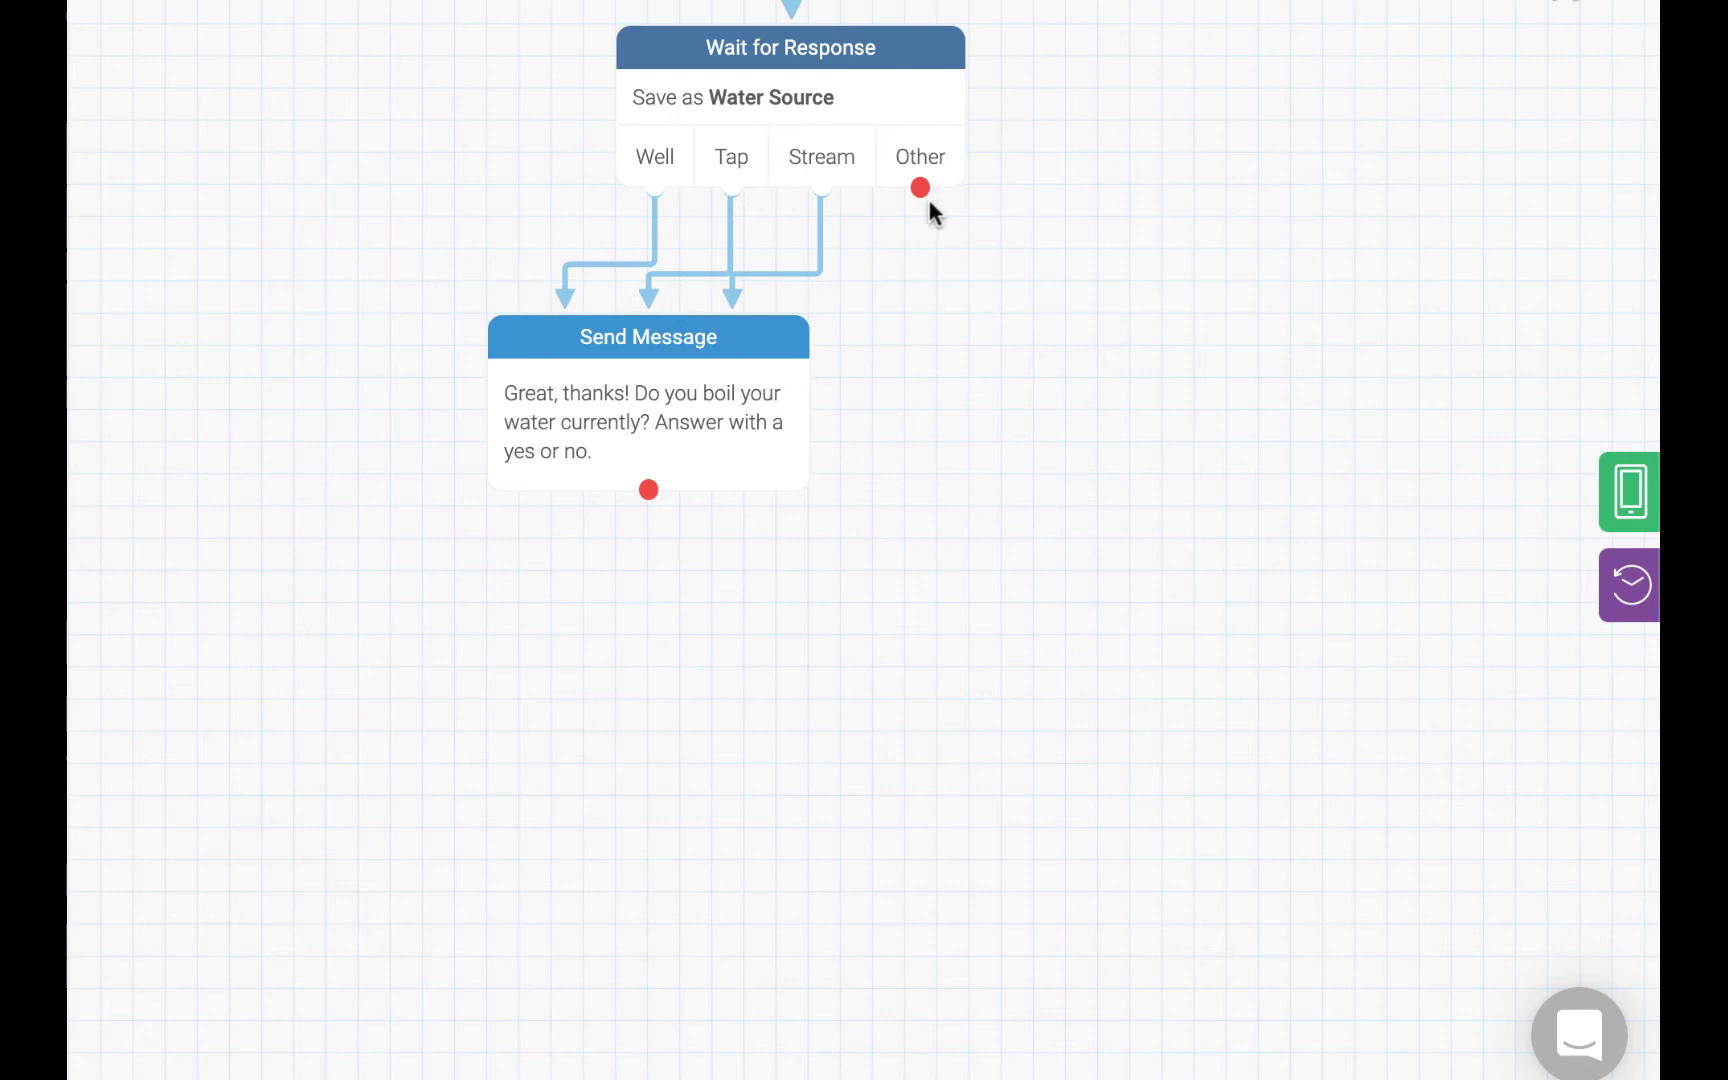
drag(920, 188, 822, 416)
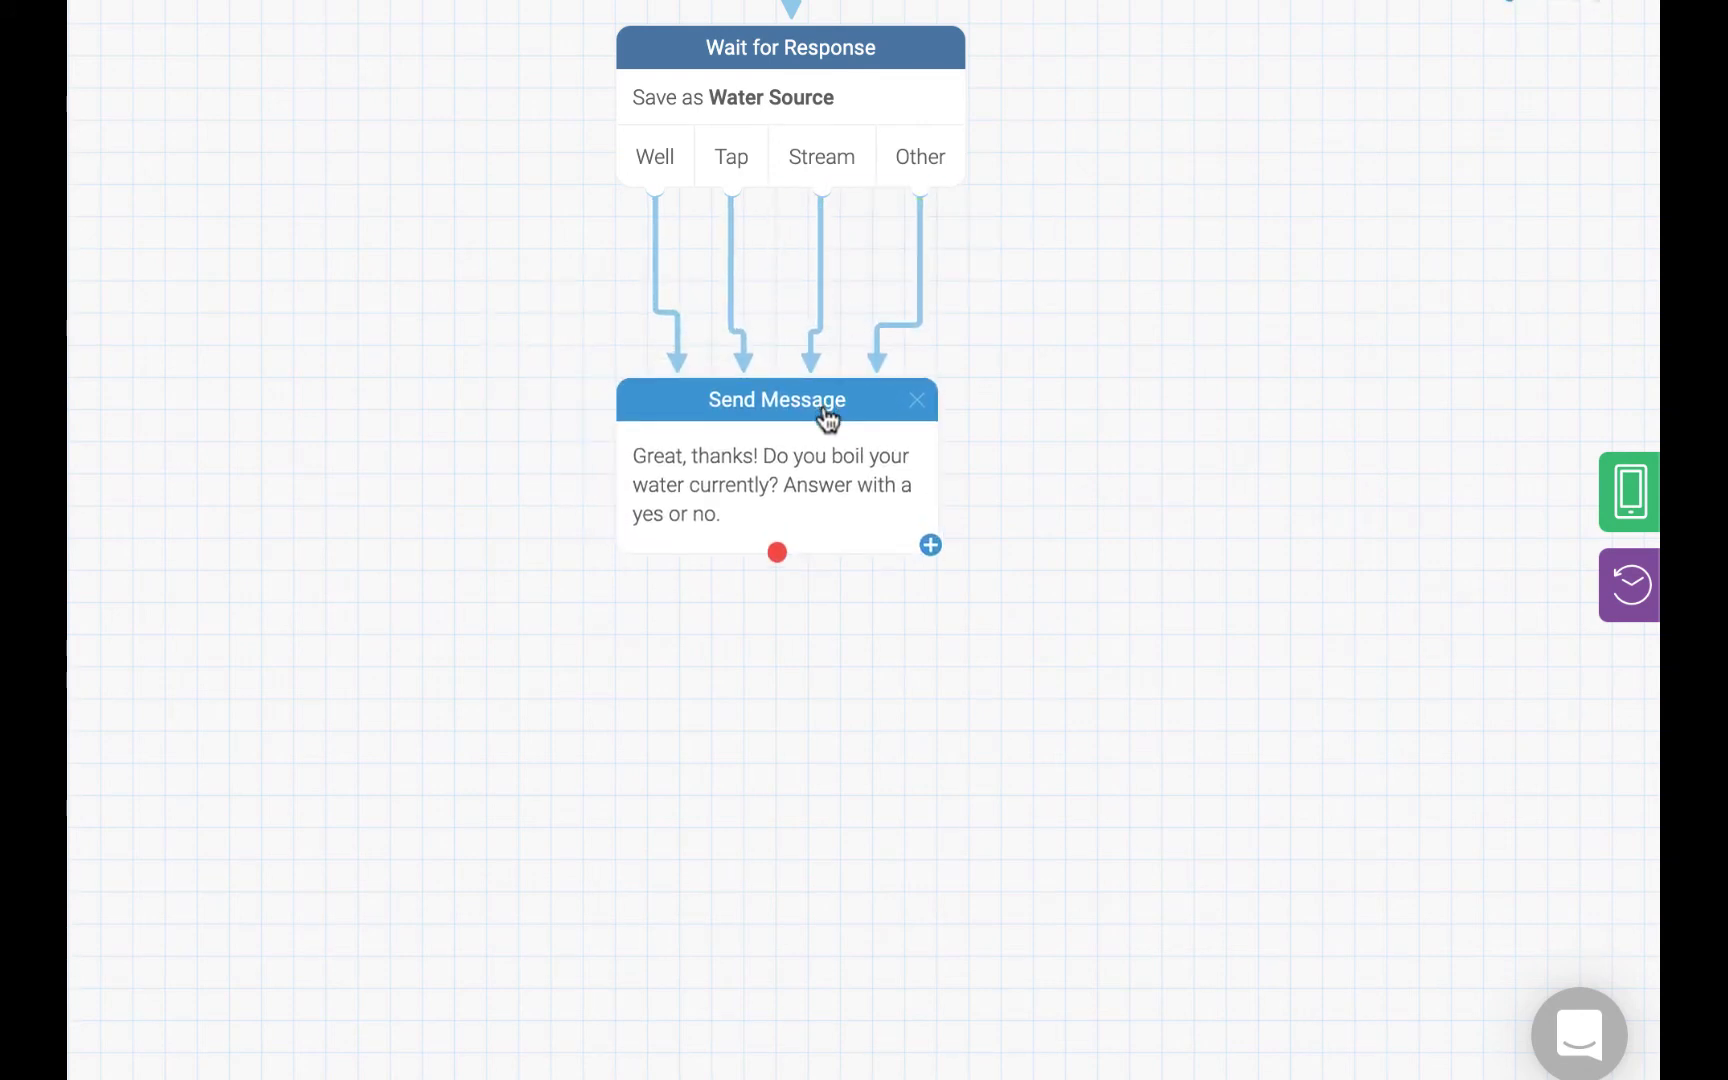
scroll(725, 716, down, 2)
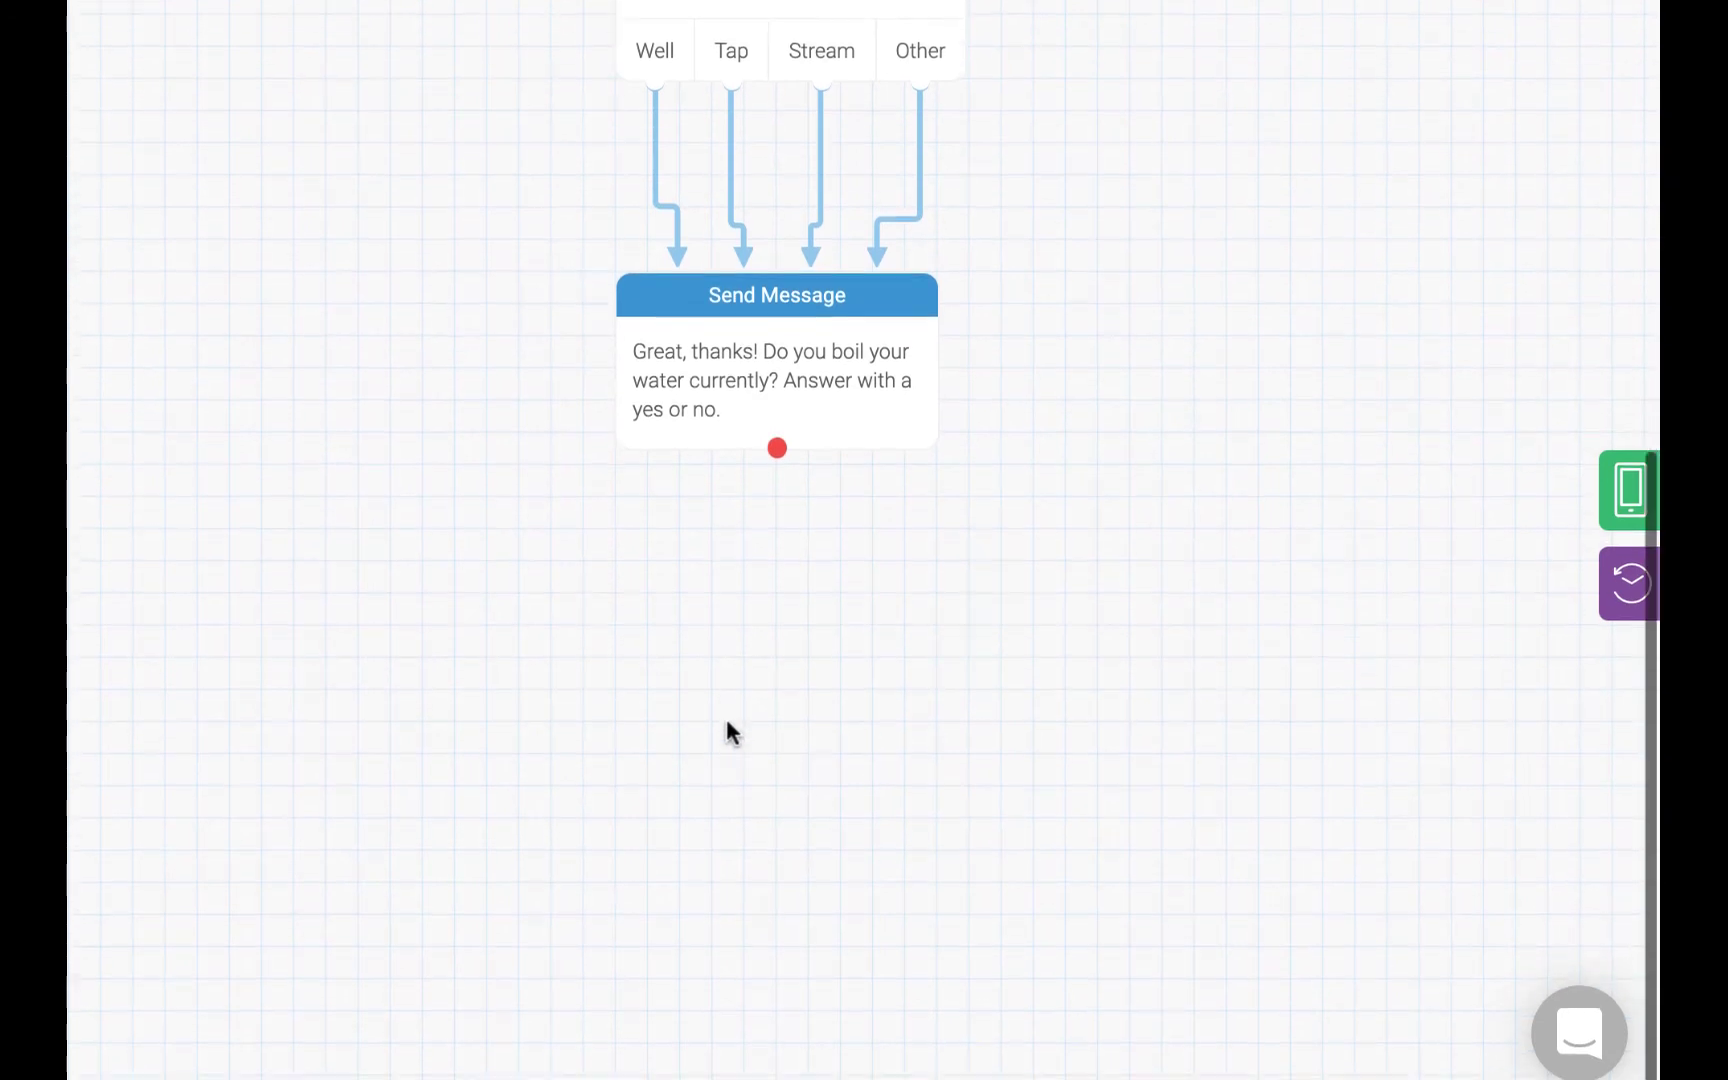
drag(777, 455, 778, 599)
Add Boil reply rules matching Yes, No, Y and N.
click(809, 536)
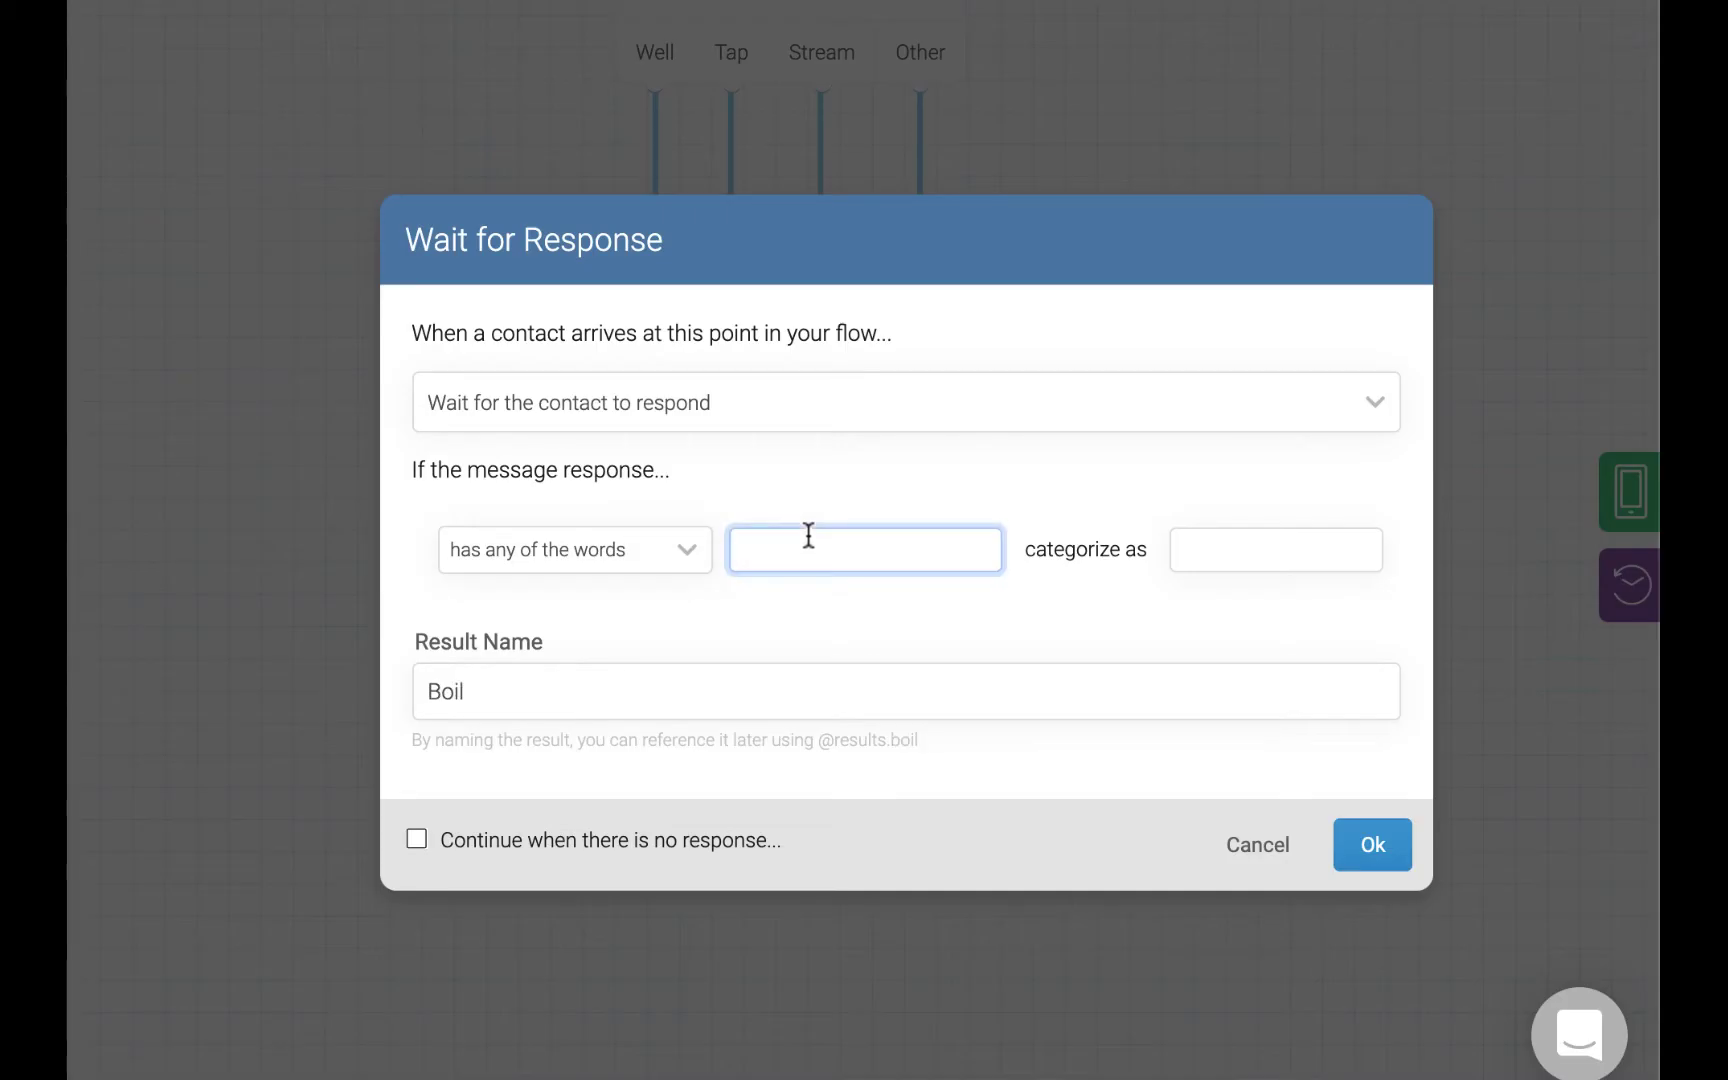
text(Yes)
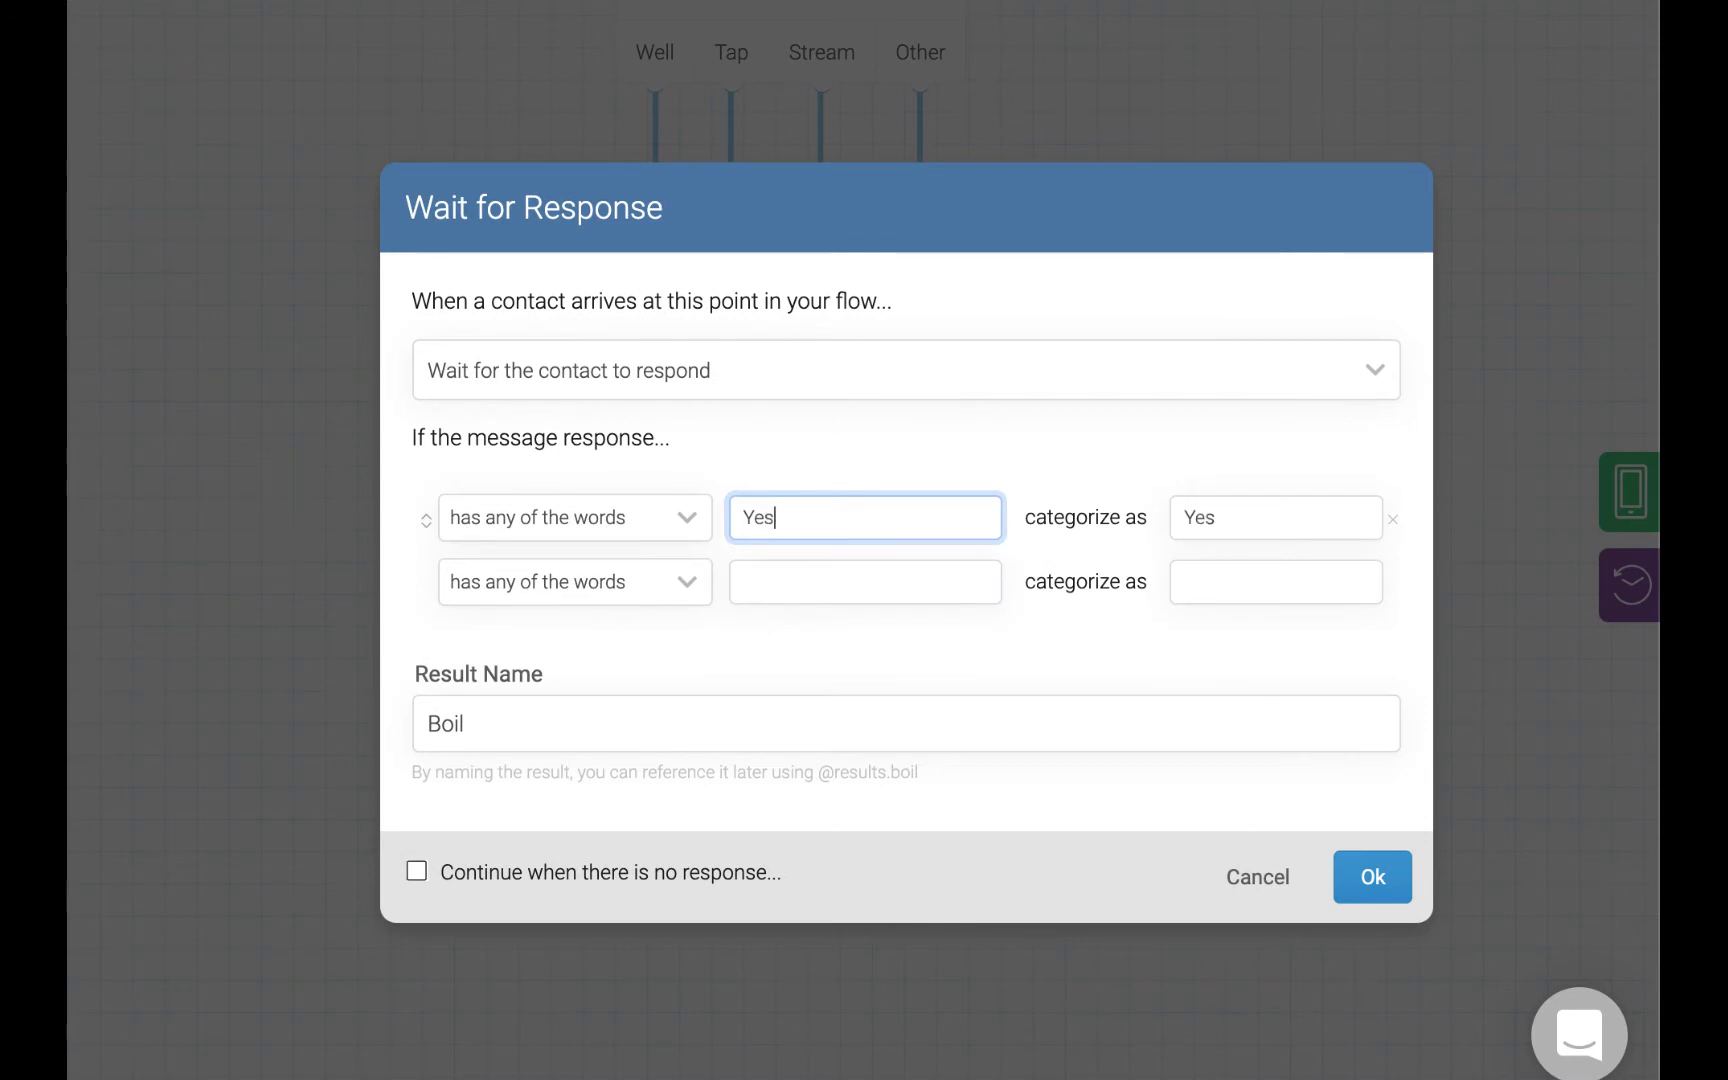
click(842, 591)
text(No)
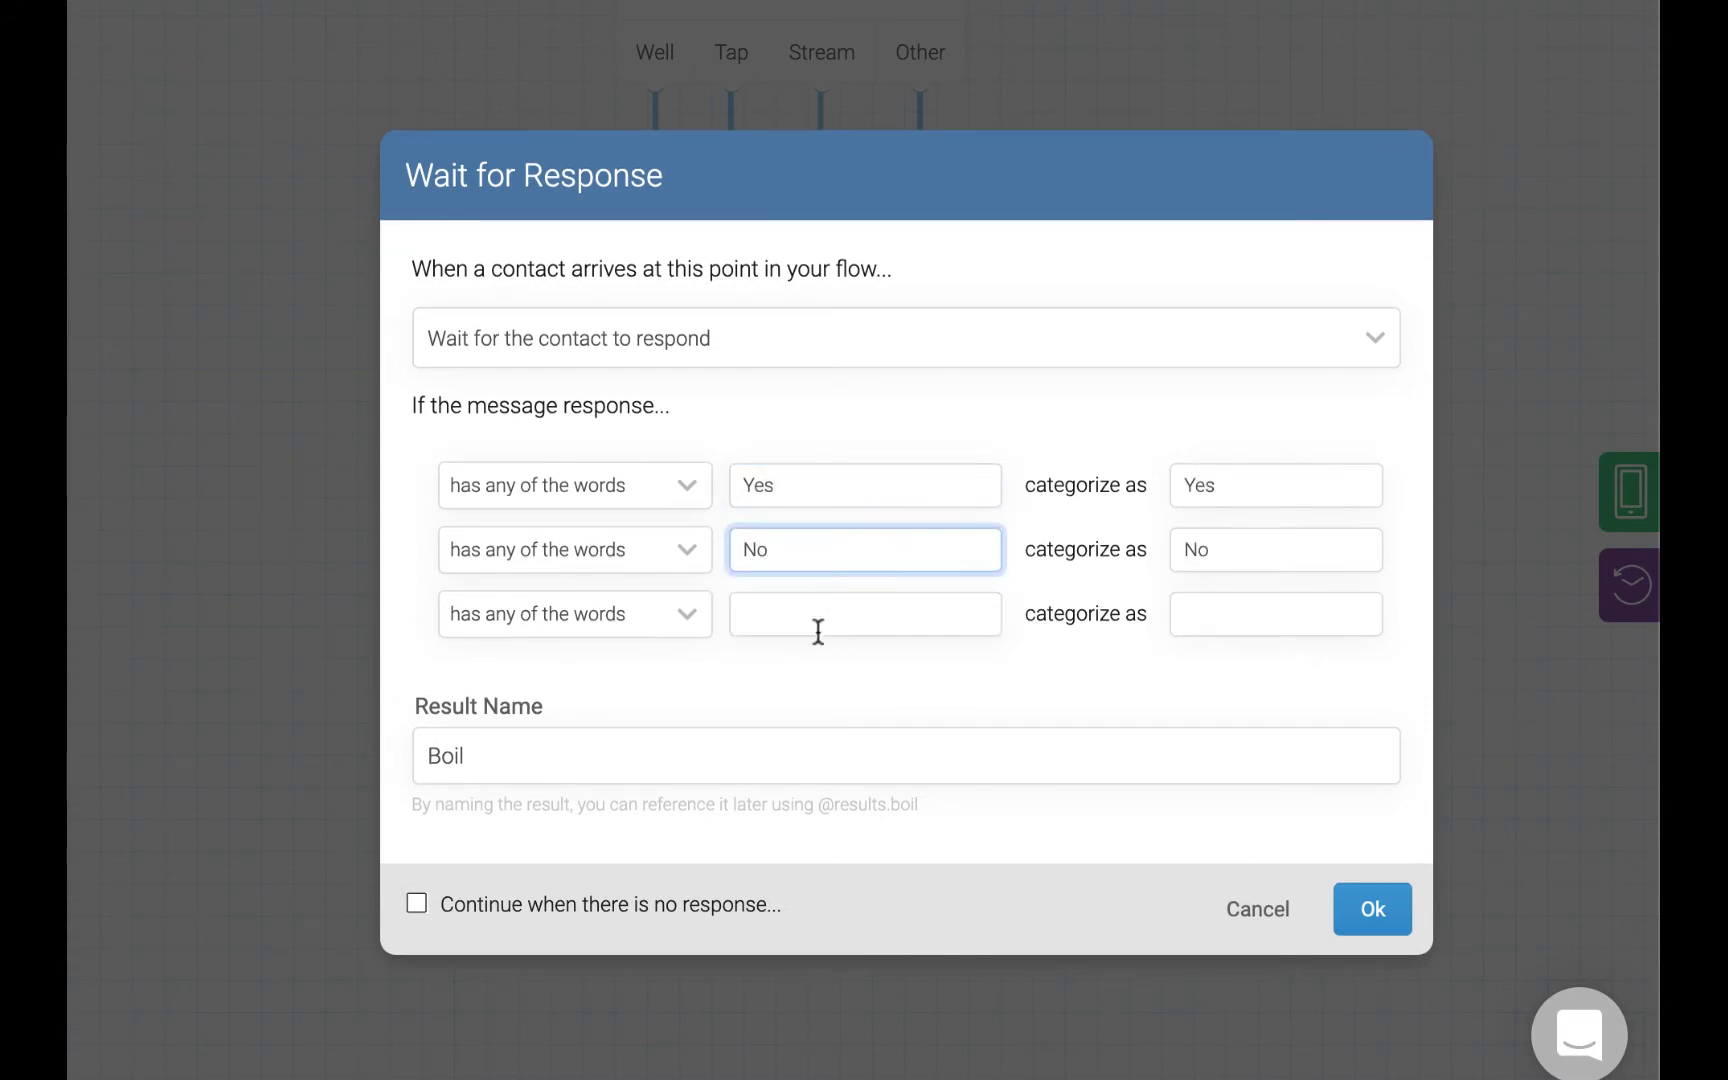
click(791, 617)
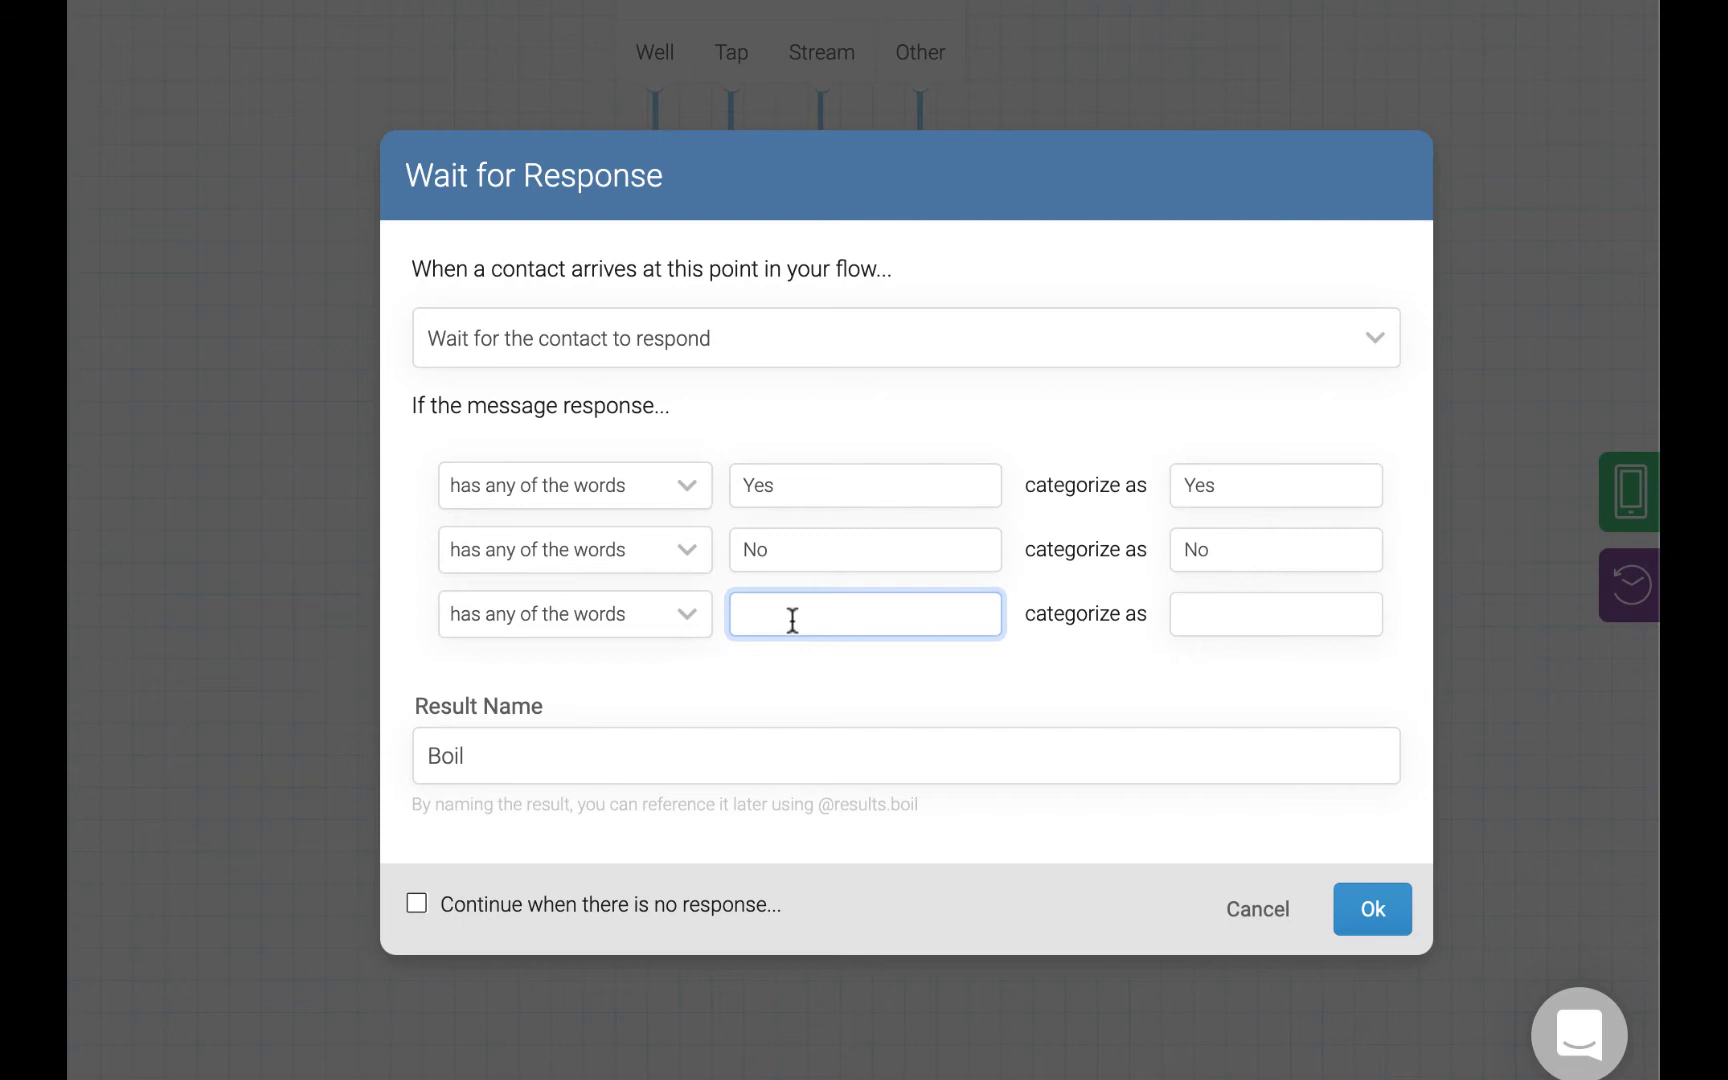
text(Y)
click(776, 660)
text(N)
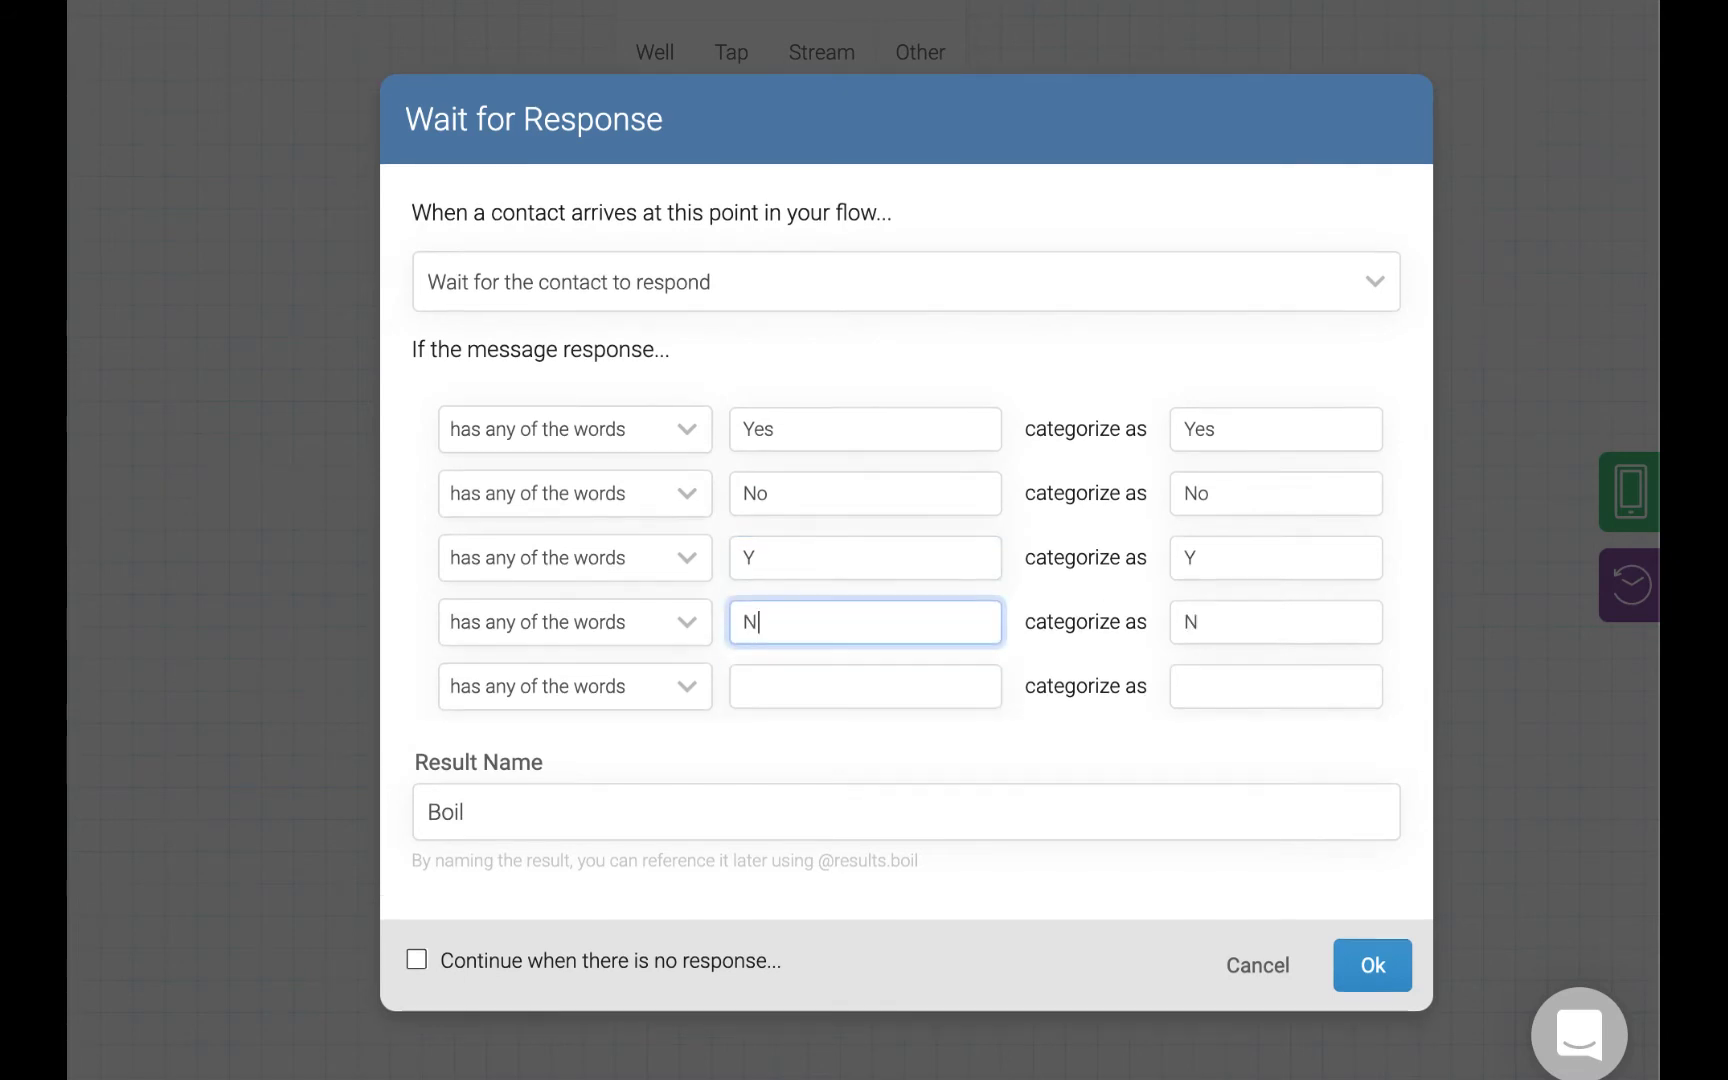
Put the Y rule in the Yes category and N in No, then start a Yes-branch message.
click(1226, 543)
text(es)
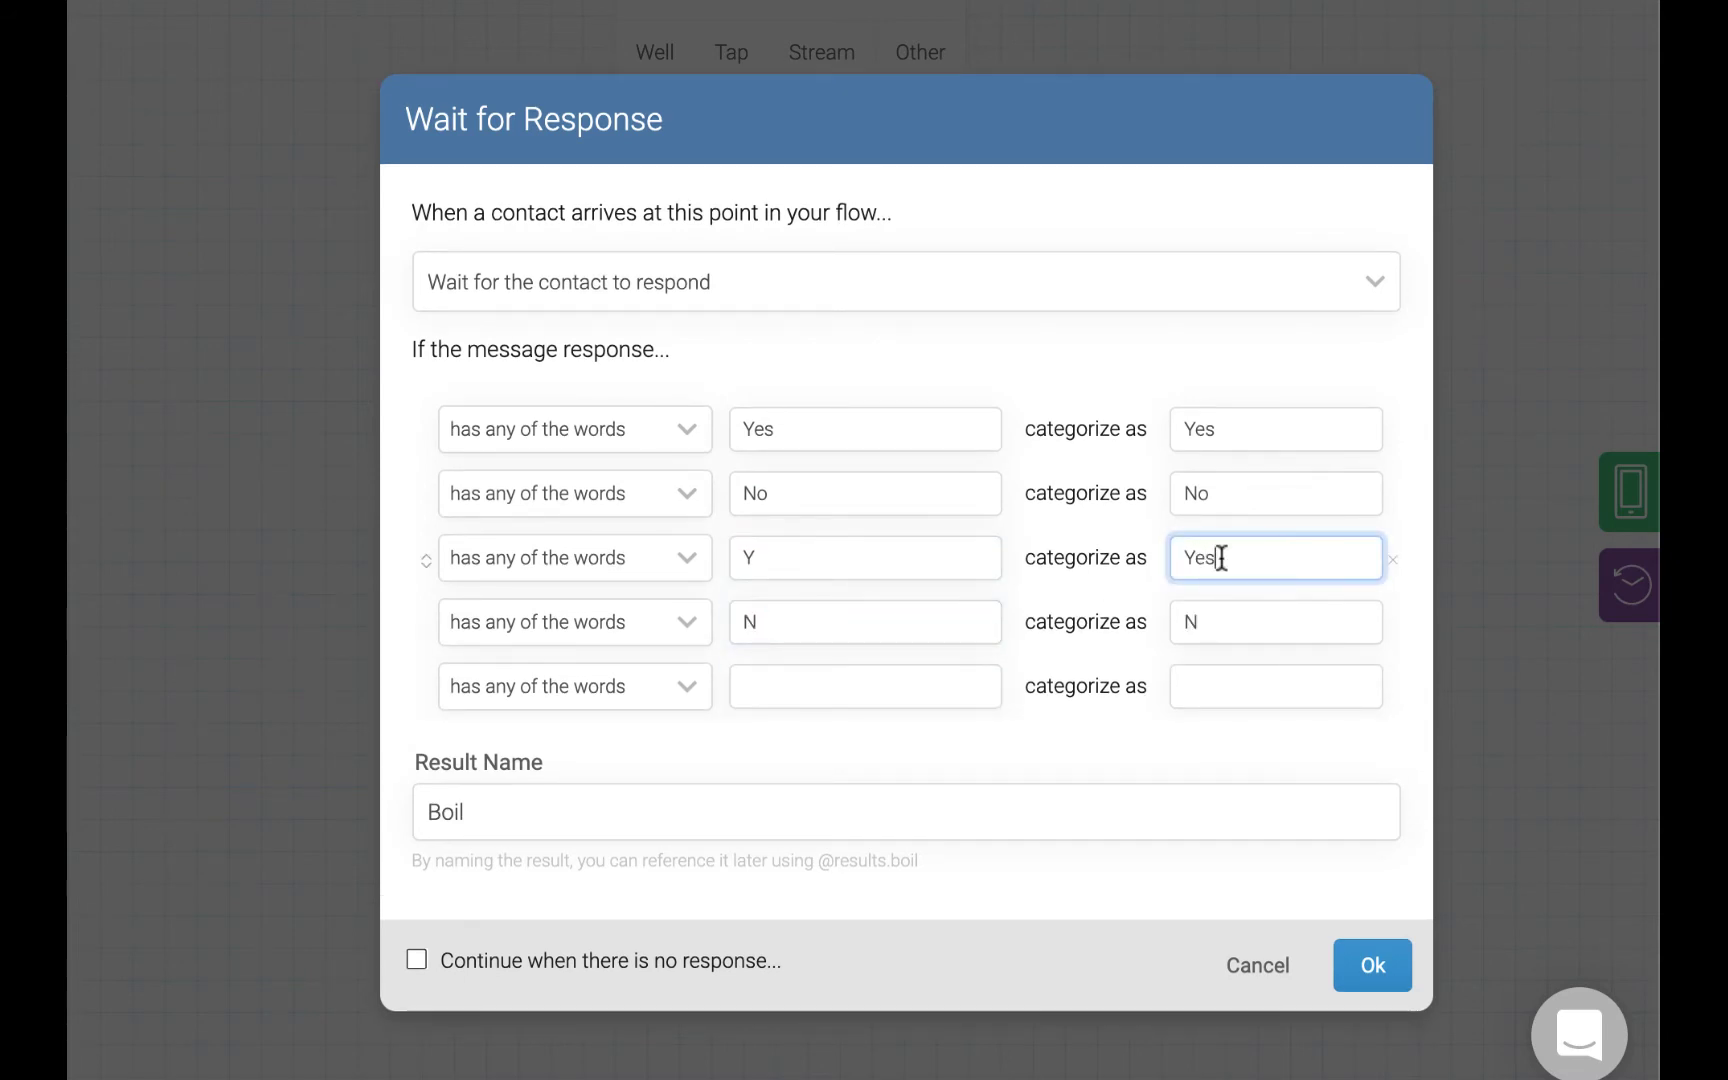
click(1226, 613)
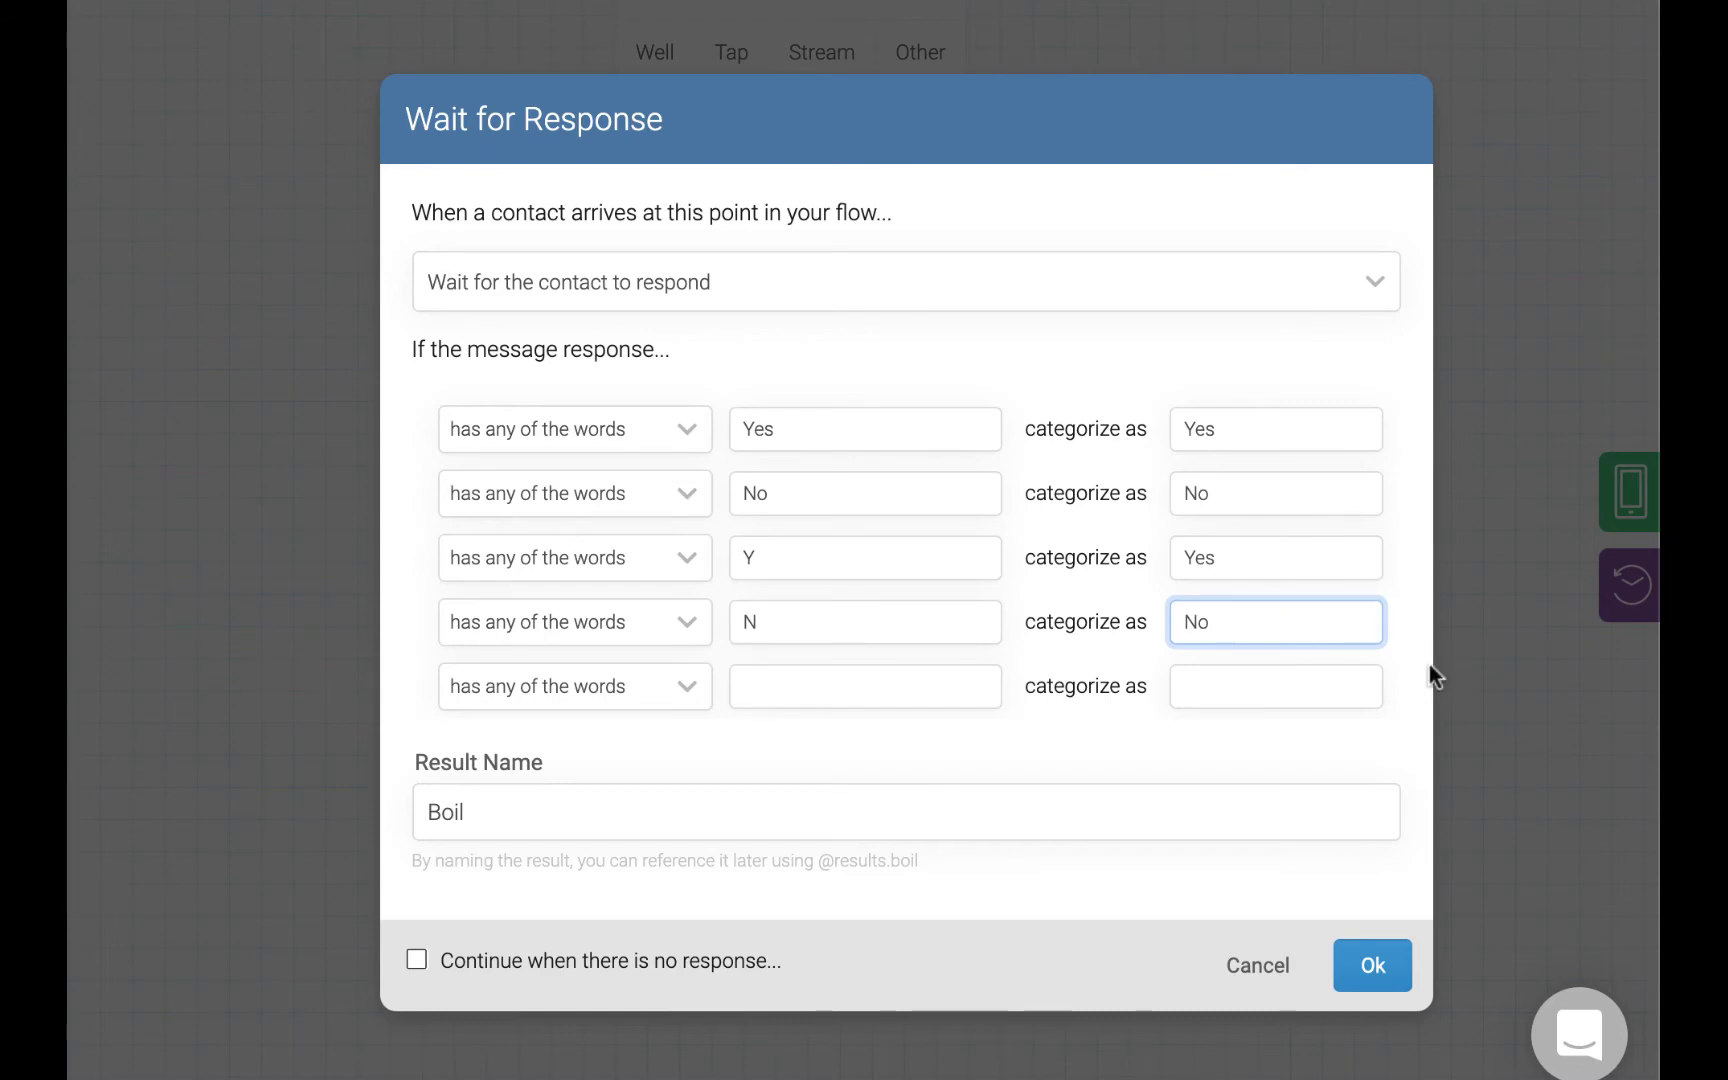
click(1373, 987)
drag(667, 480, 586, 571)
click(536, 559)
Save the Yes-branch message praising boiling and asking household size as a number 1-20.
text(Great to hear, boiling prevents diseases that filters cannot. One last question, how many members are in your household? Answer with a number 1-20.)
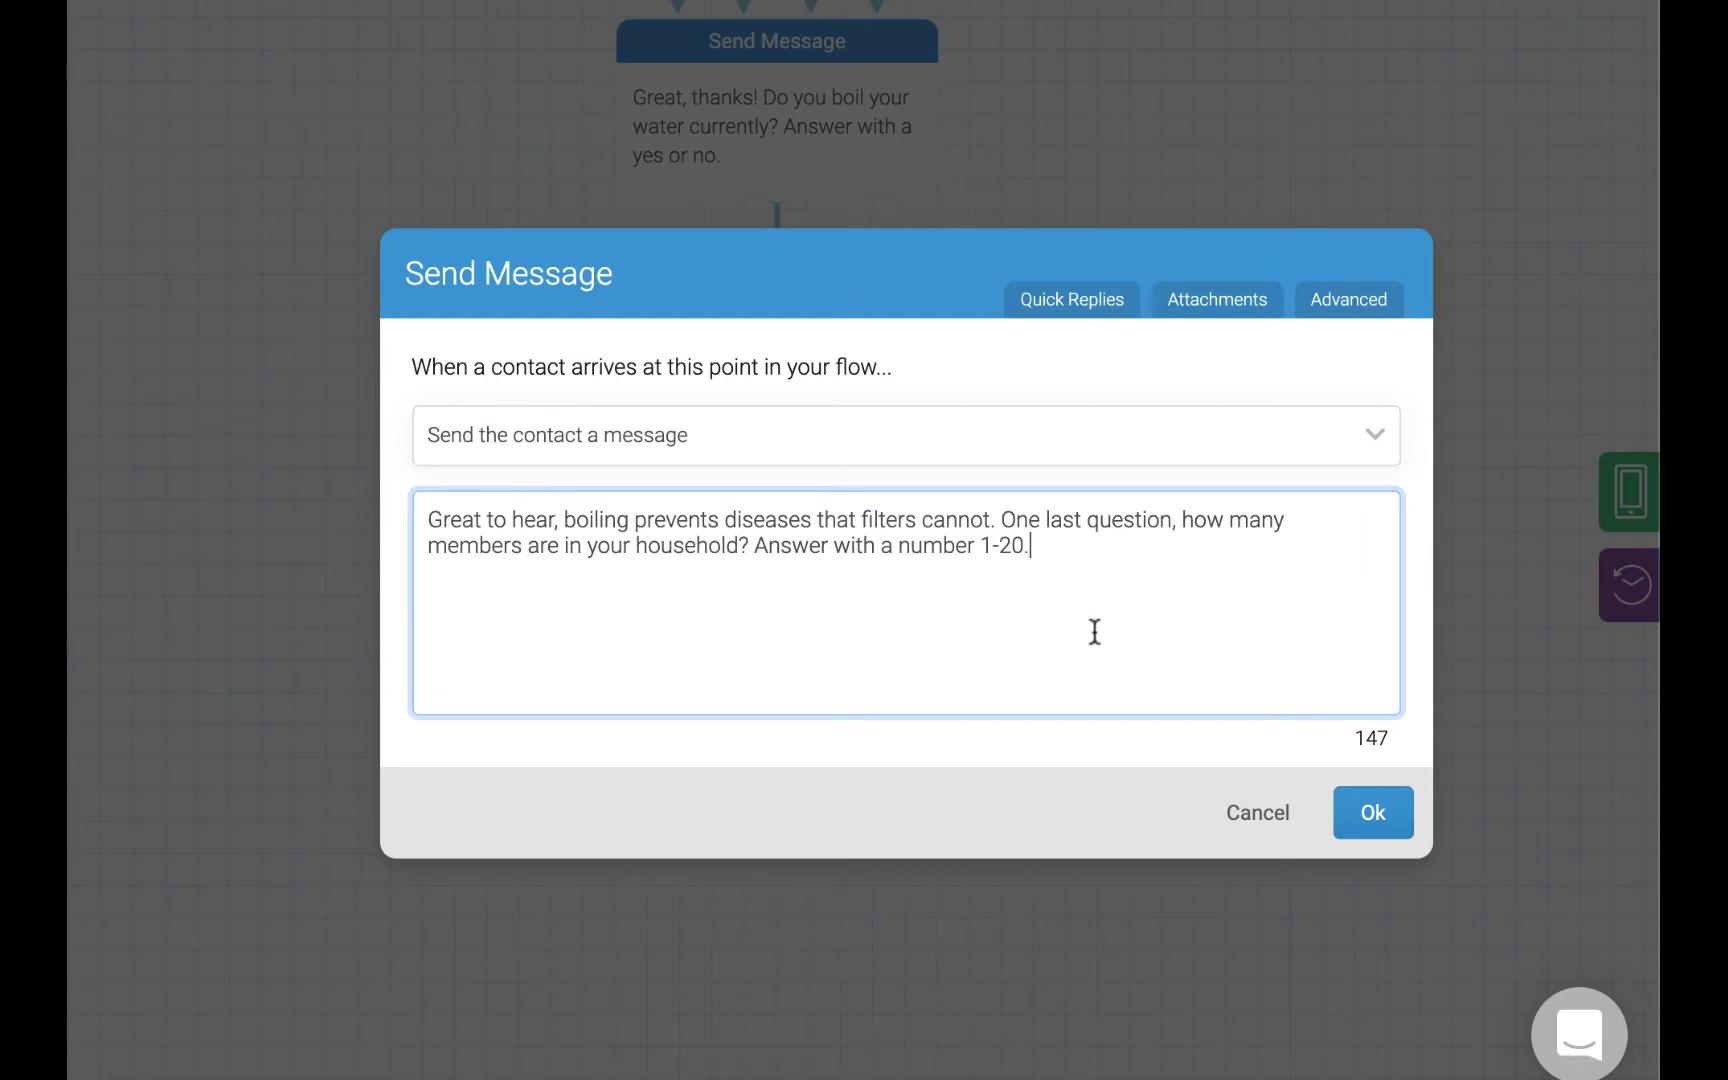
click(1379, 813)
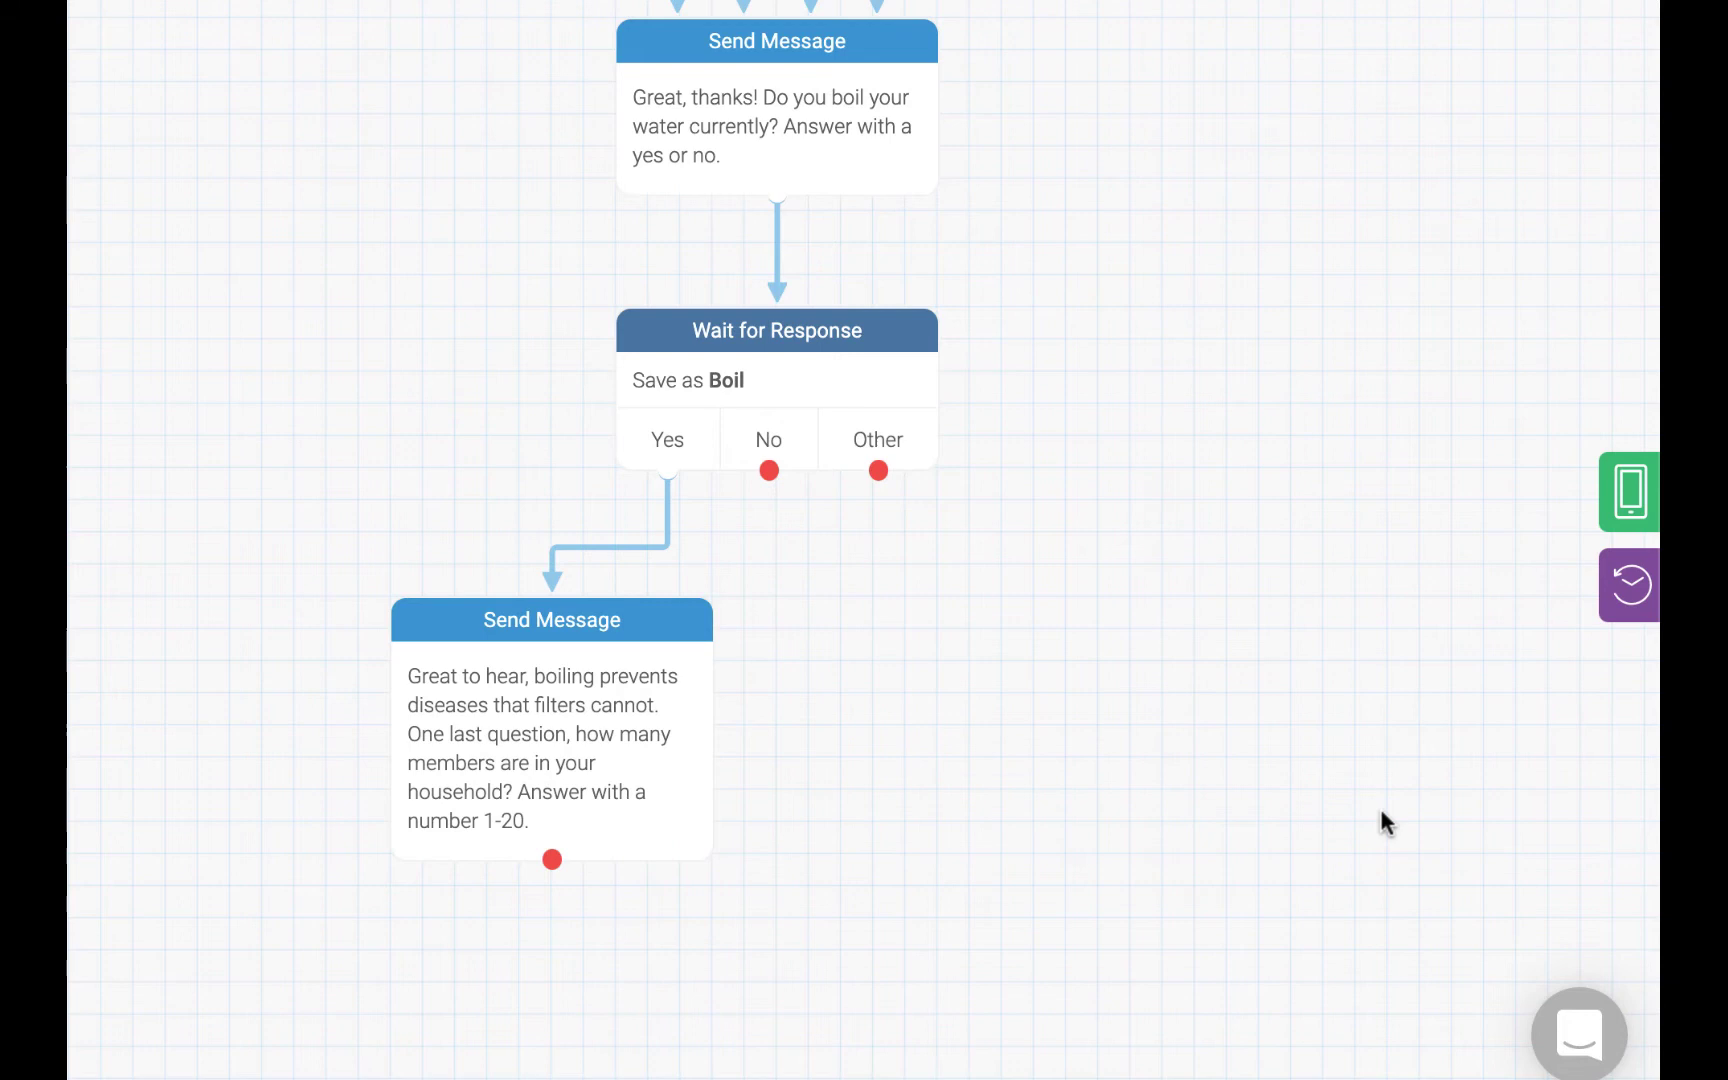
scroll(806, 717, down, 3)
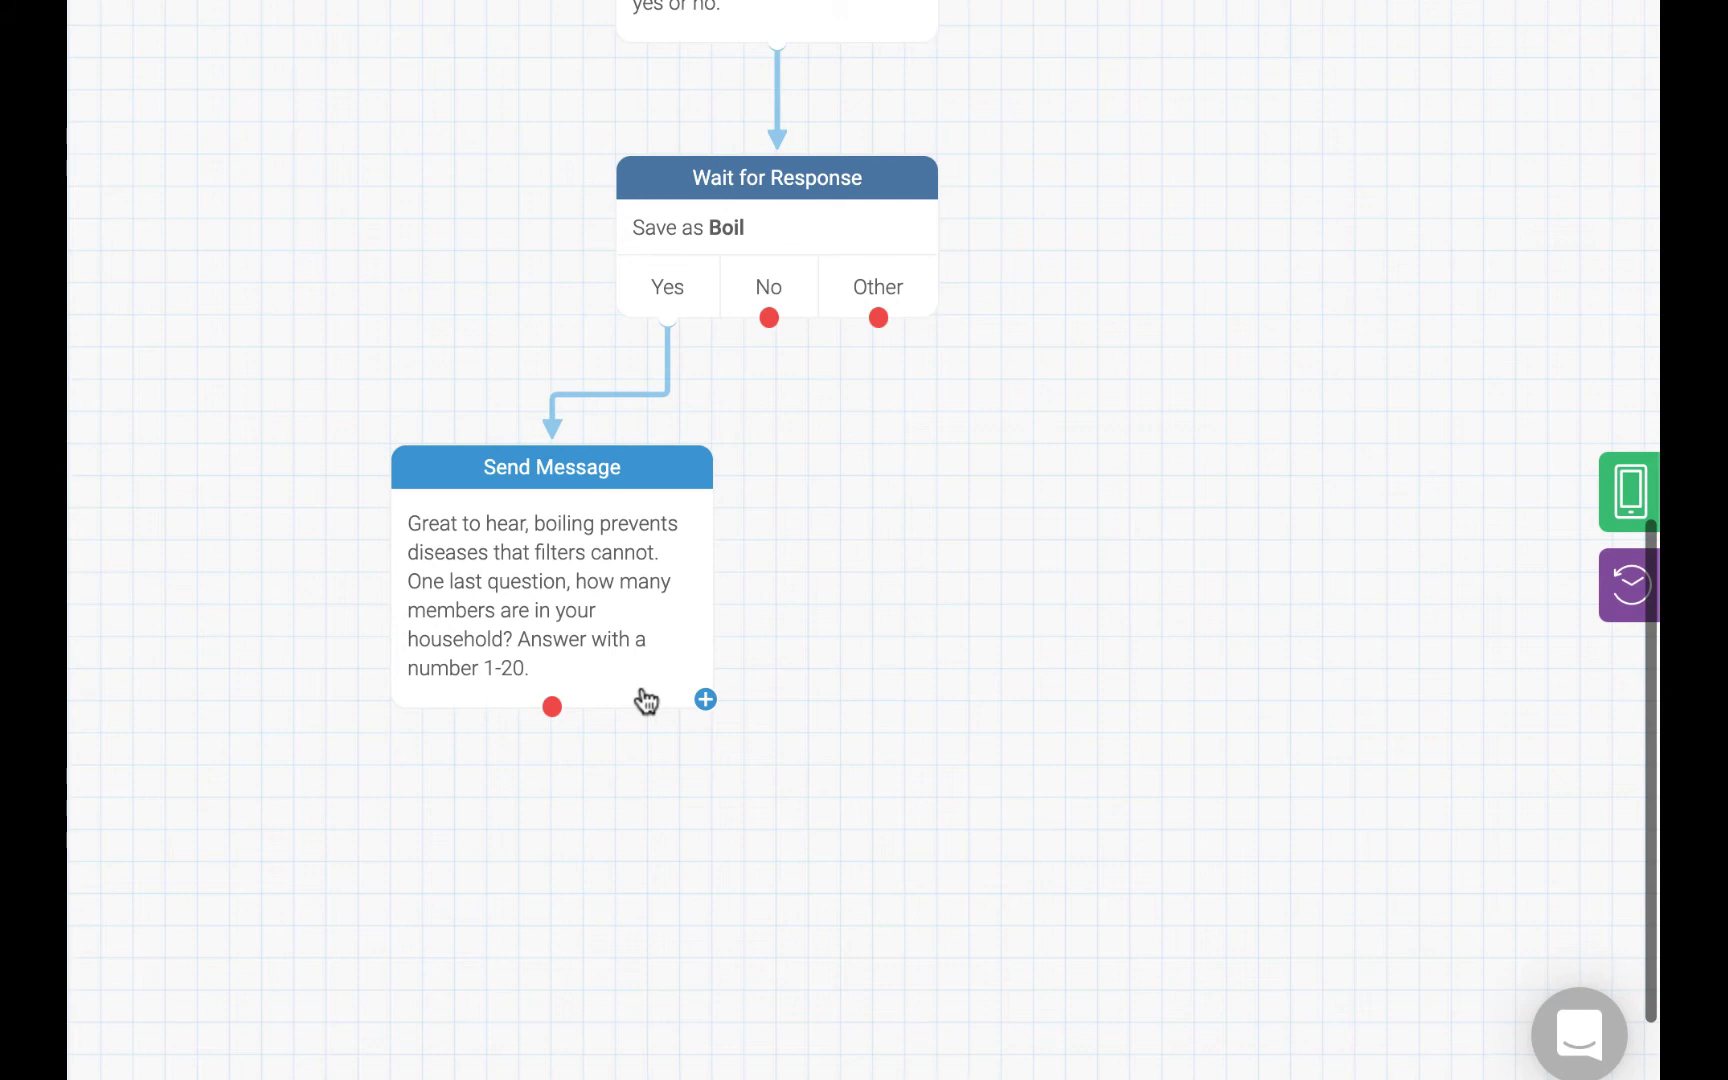
Add a response step after the household question accepting a number between 1 and 20.
drag(552, 707, 569, 865)
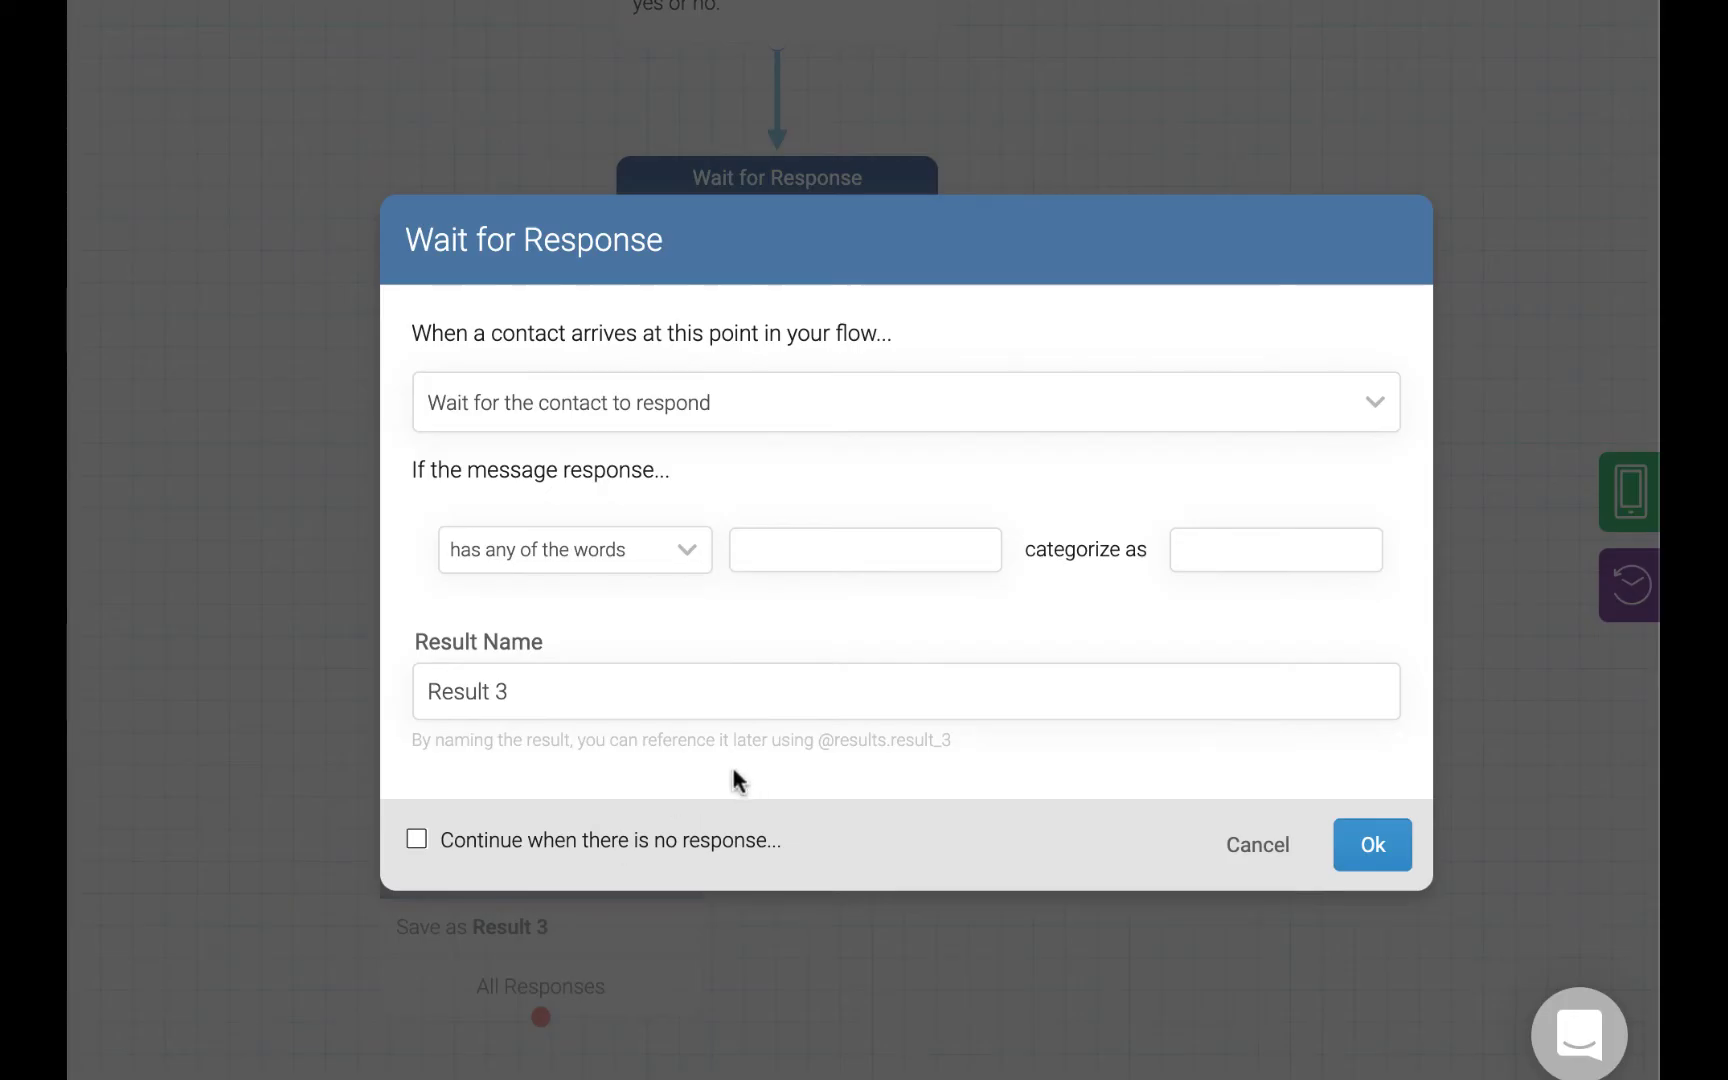
click(575, 682)
key(ctrl+a)
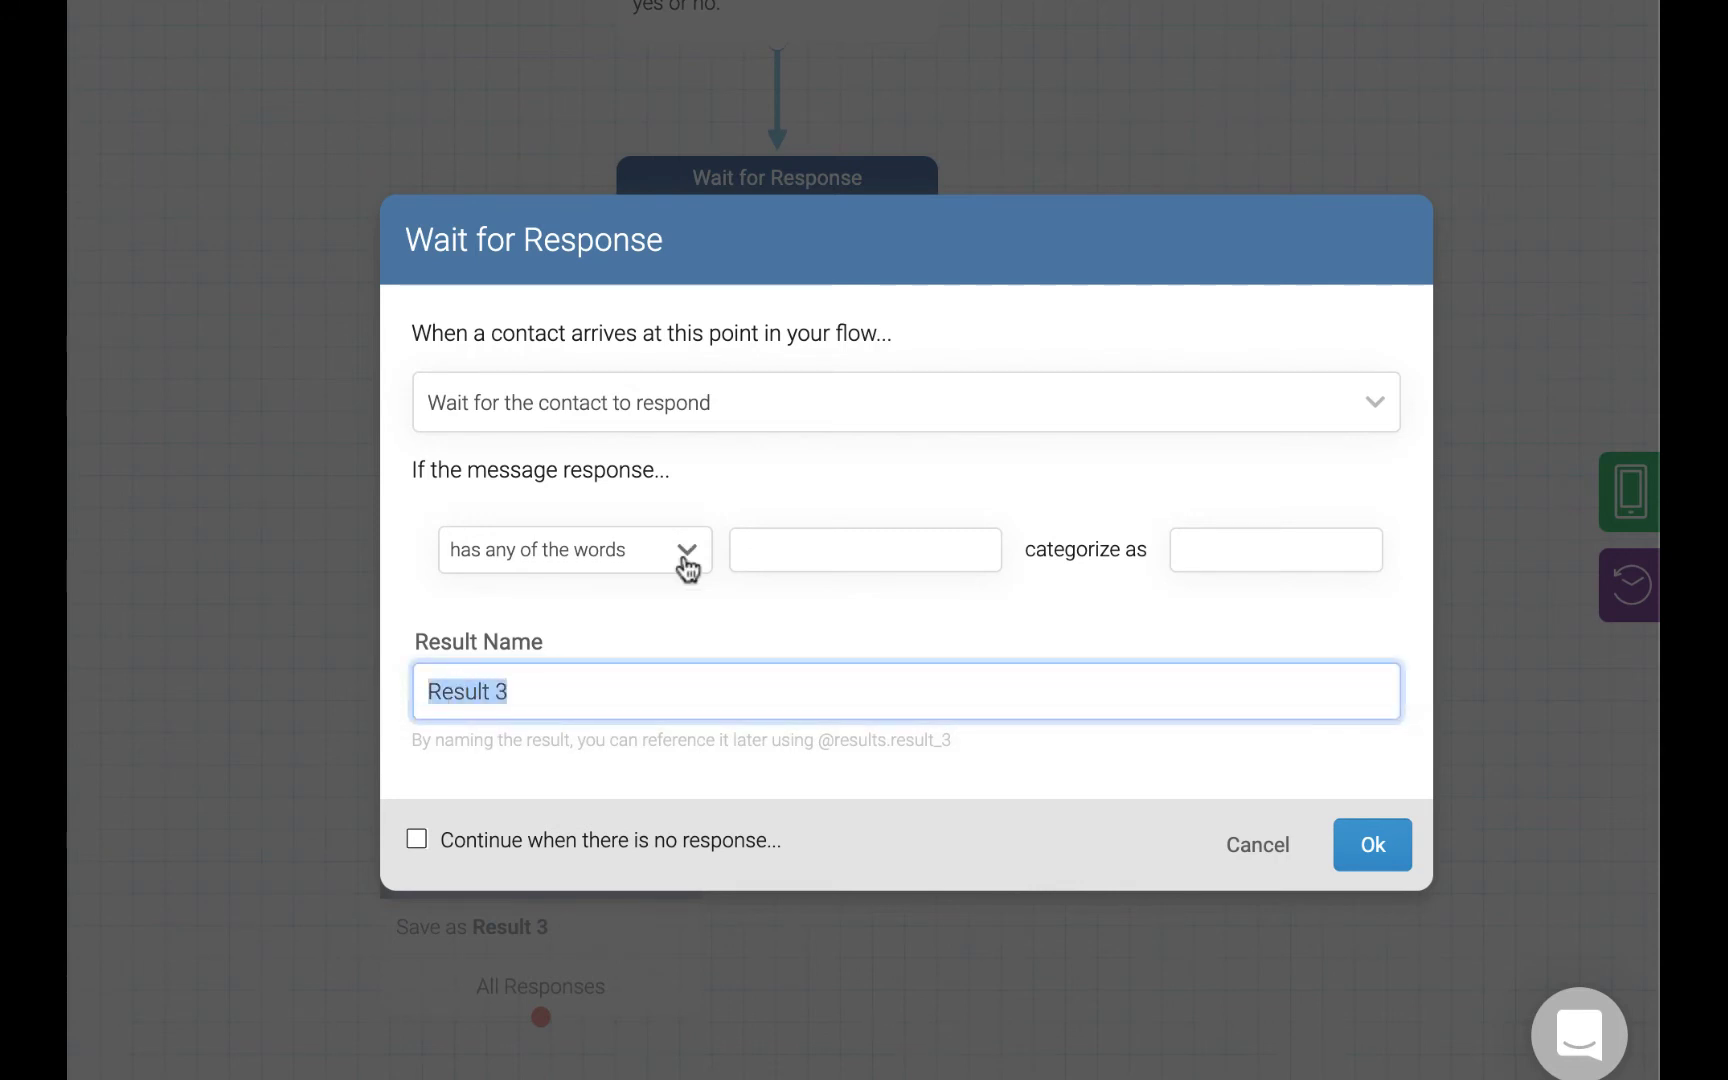
click(683, 560)
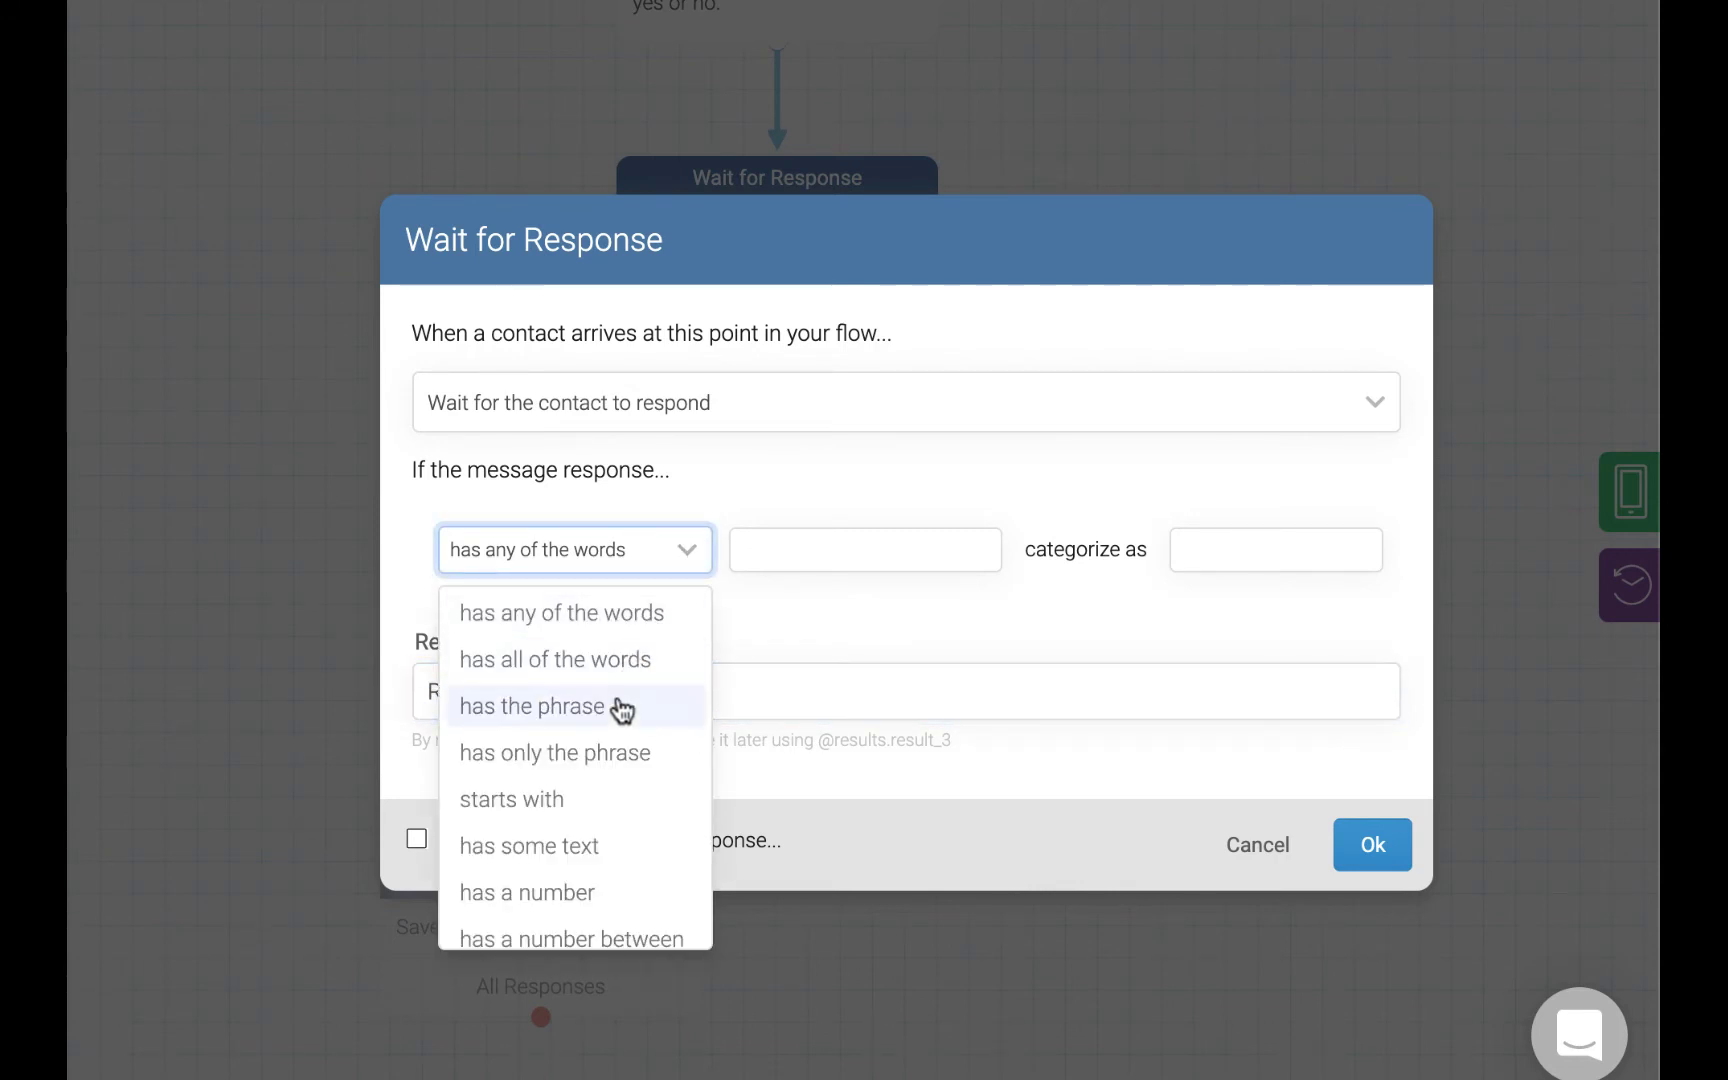
scroll(600, 790, down, 2)
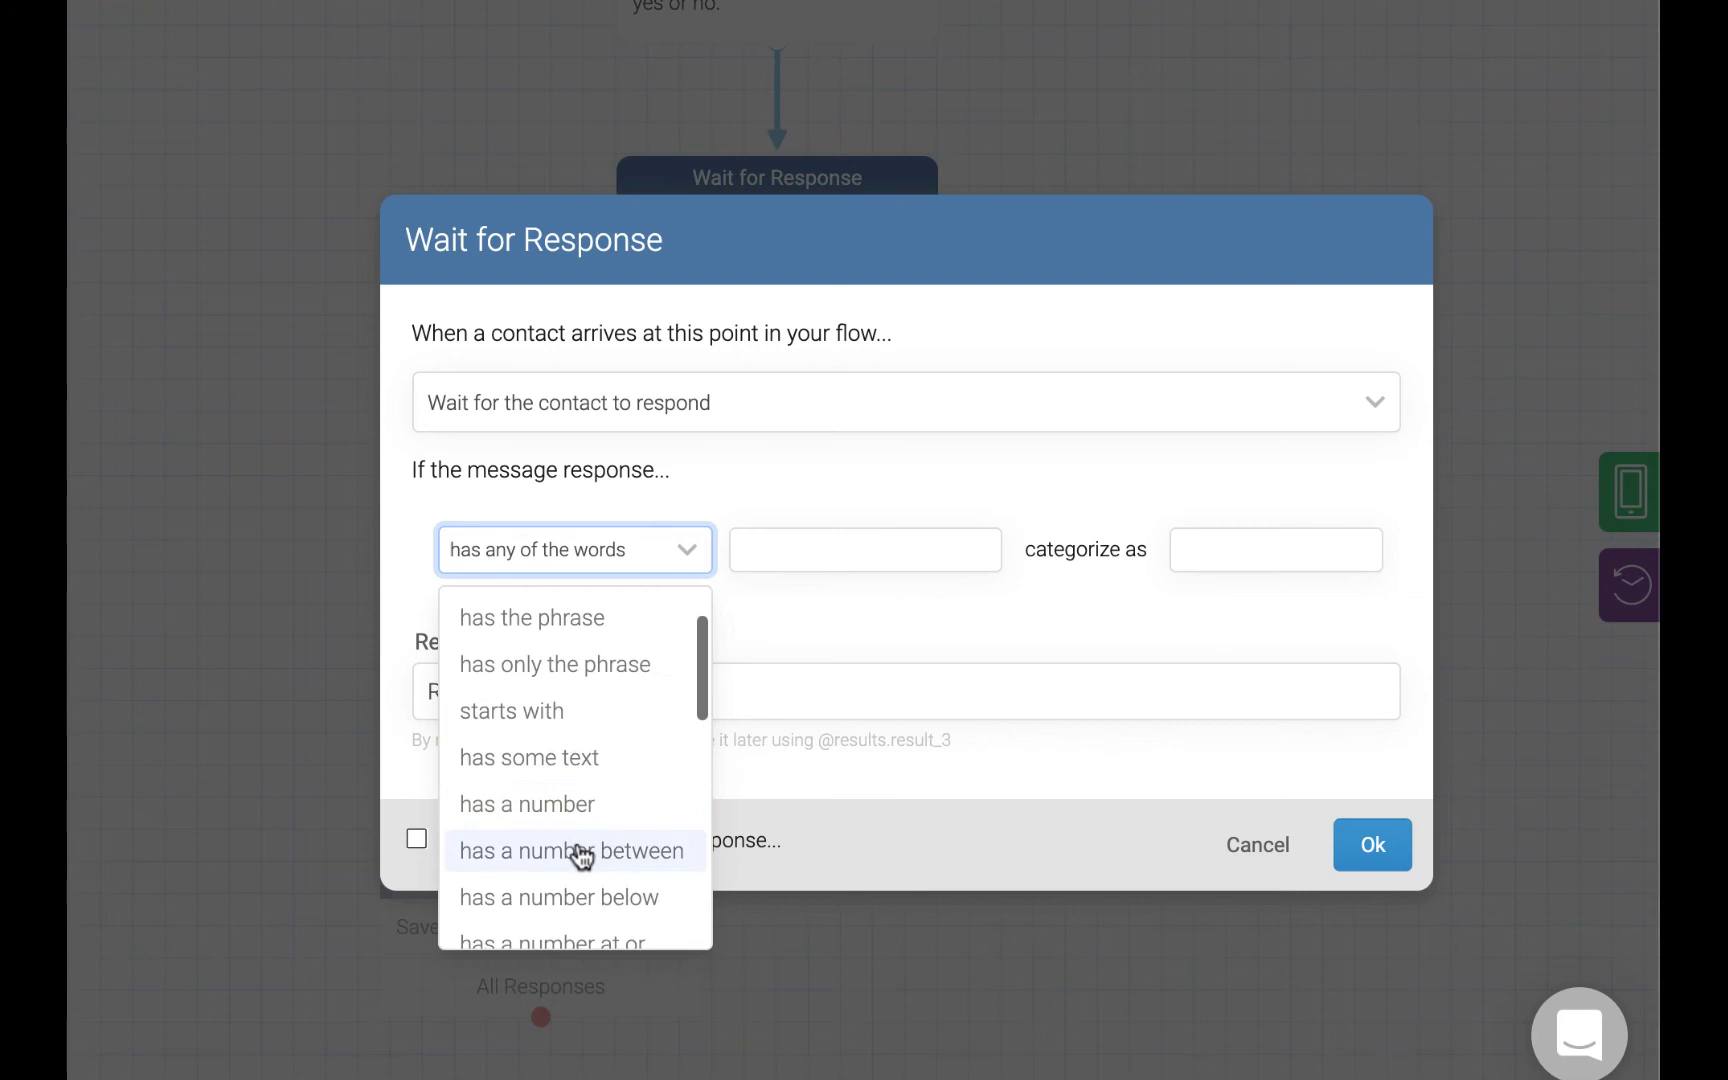
click(580, 852)
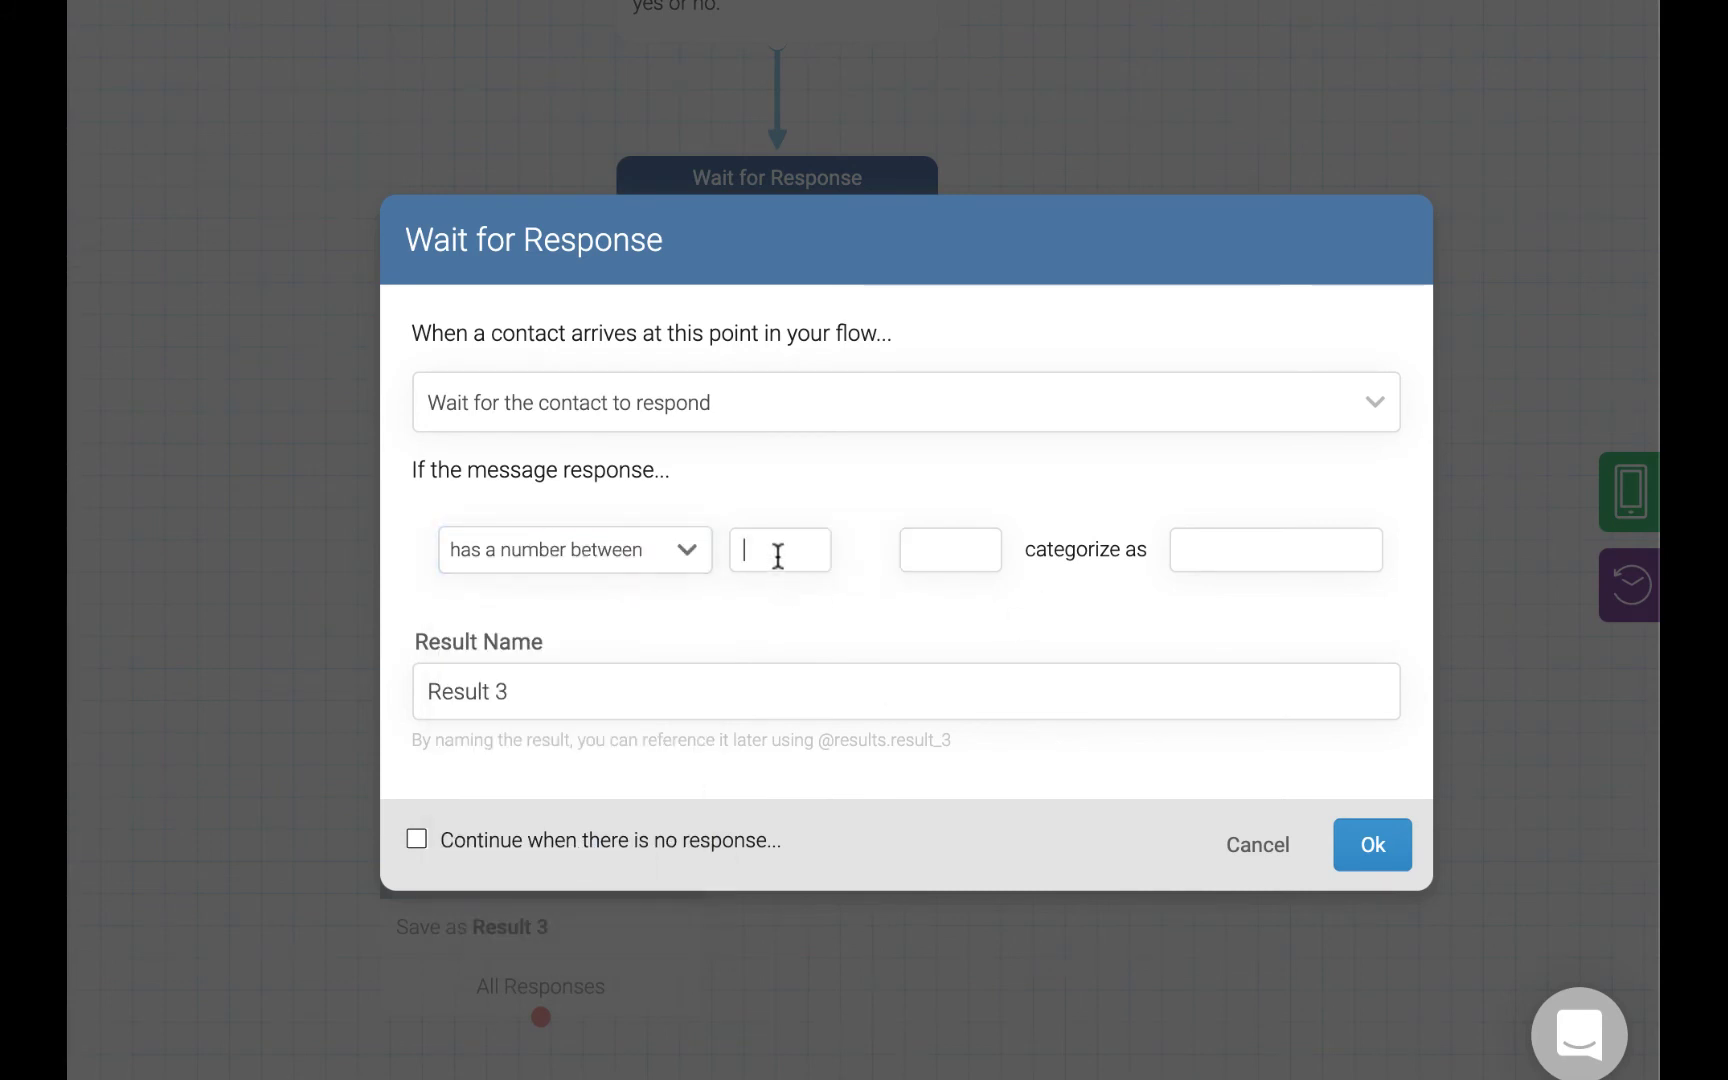
click(775, 553)
text(1)
click(966, 556)
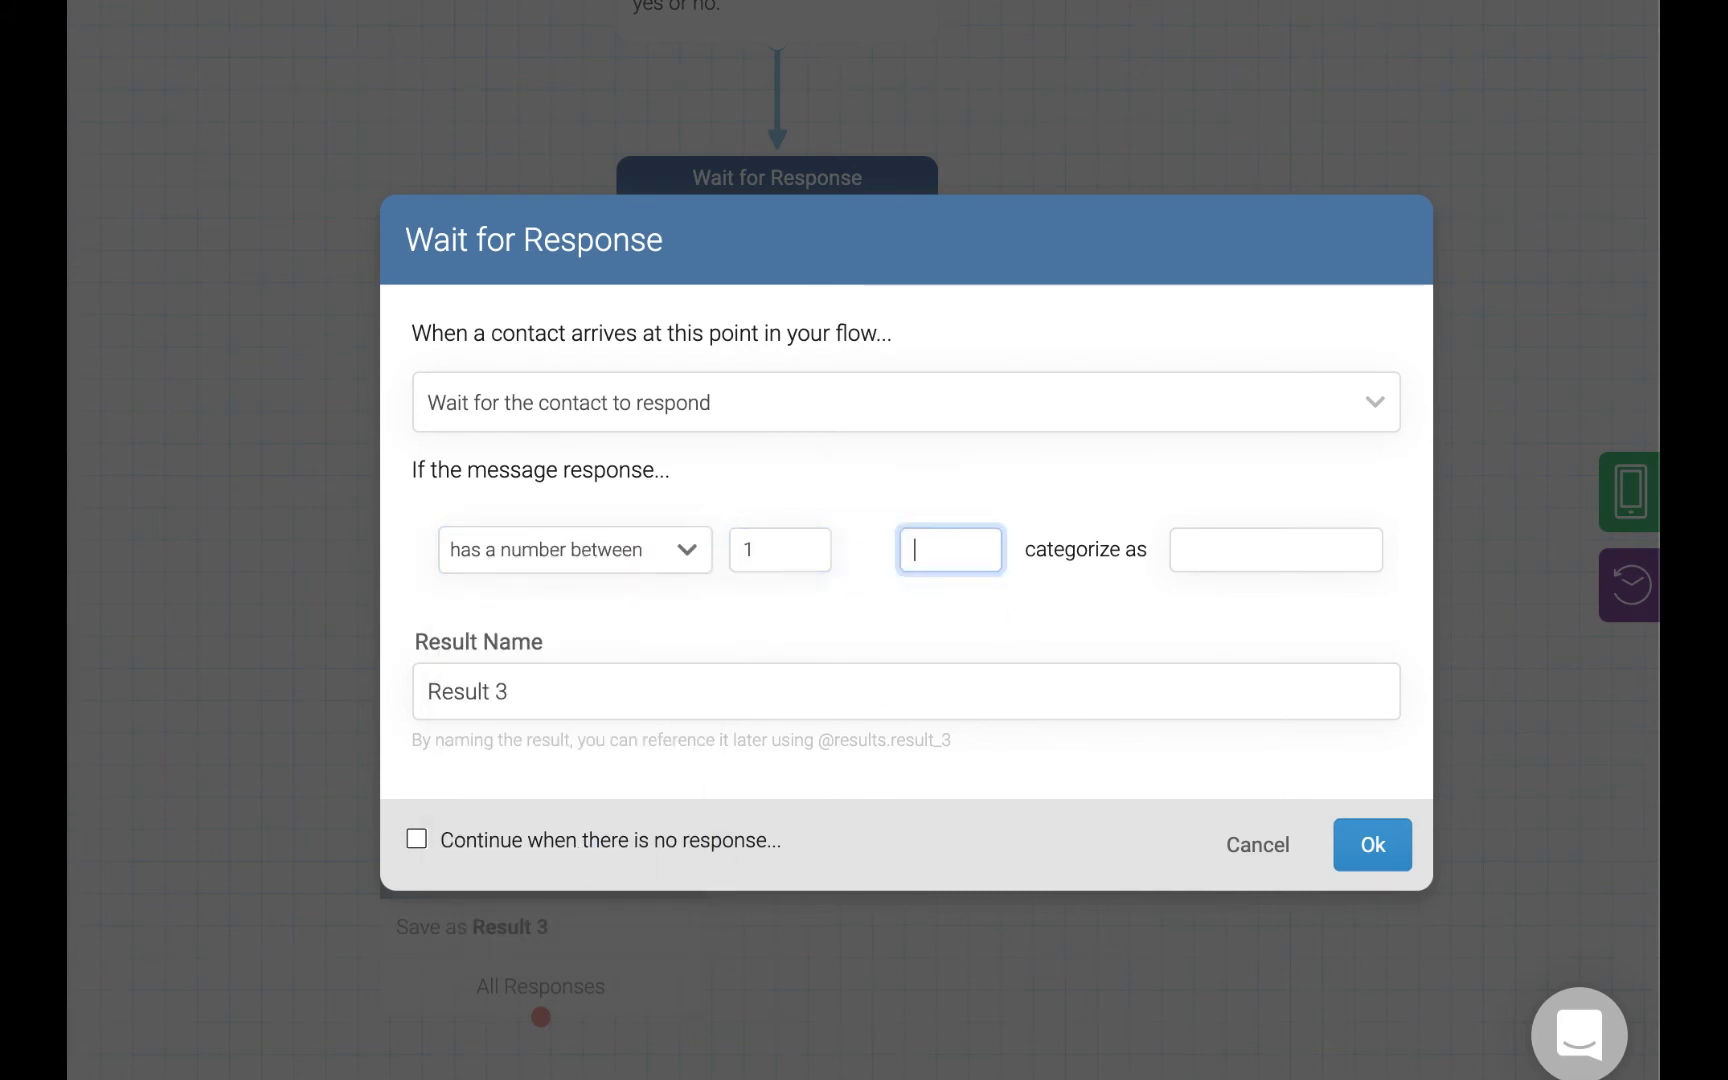
text(20)
Rename the result to 'Household Members' and save the response rule.
click(748, 710)
drag(748, 710, 330, 718)
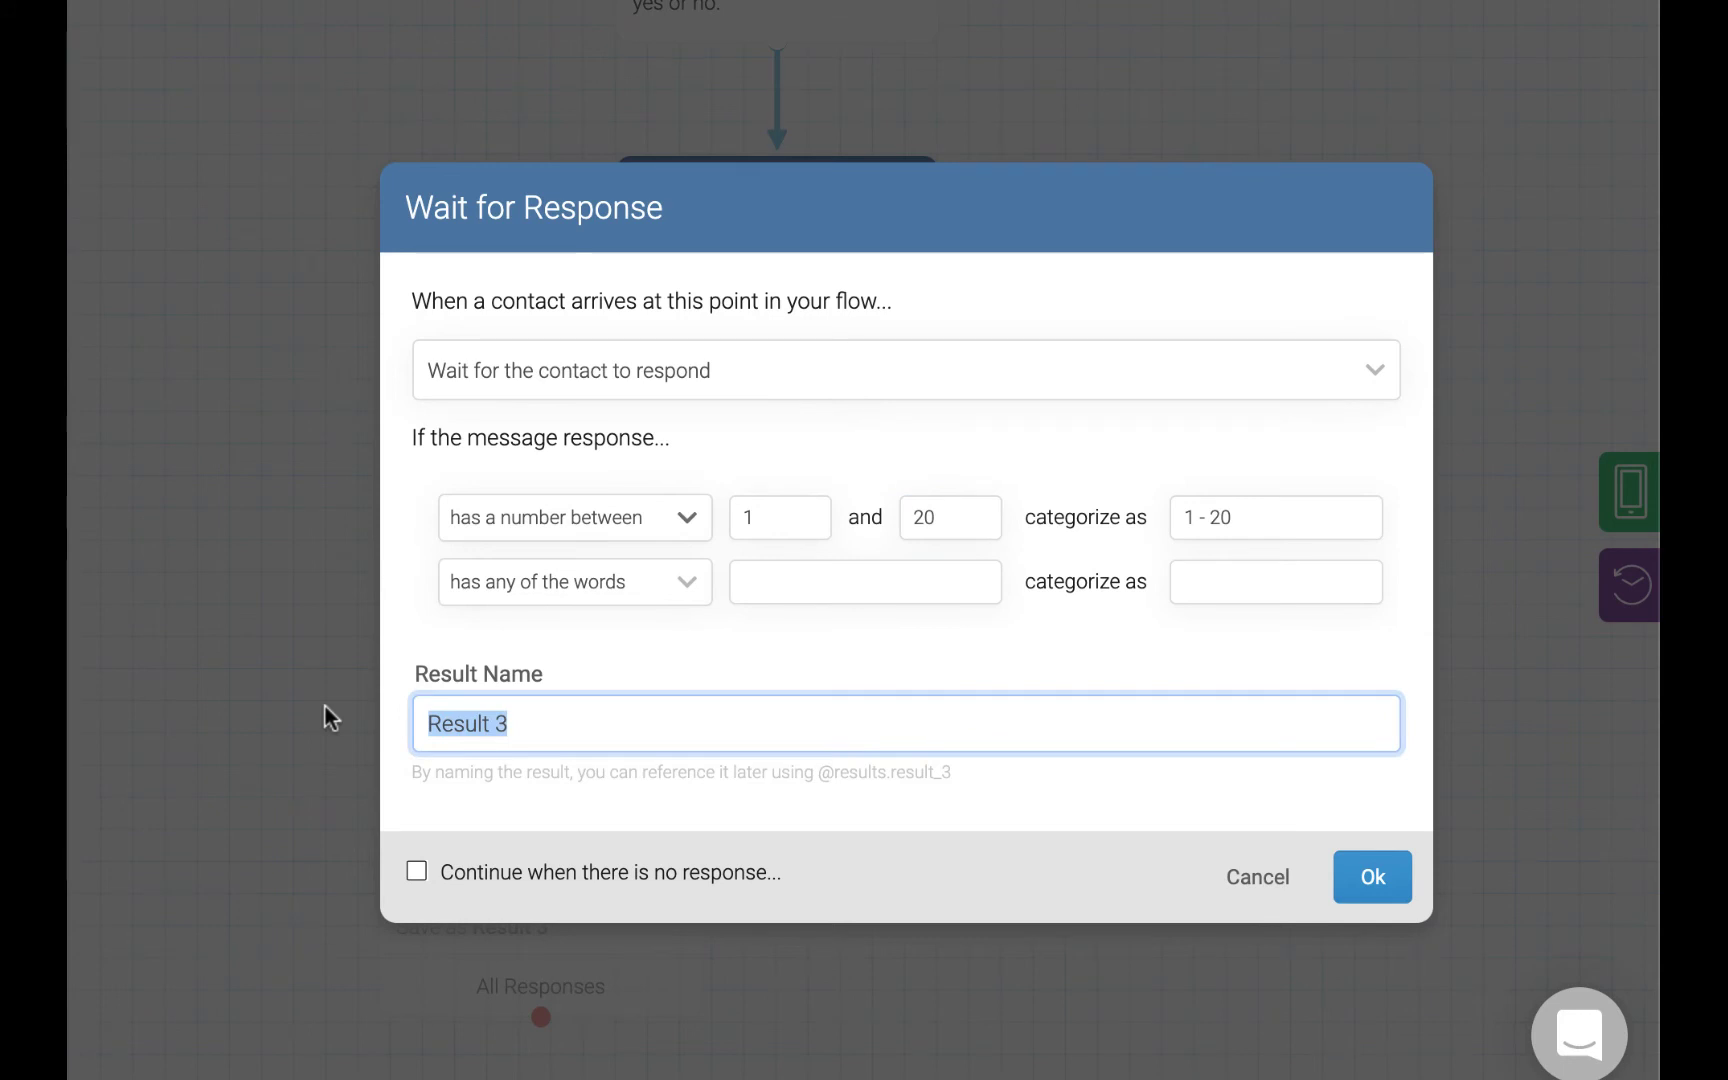
text(Household Members)
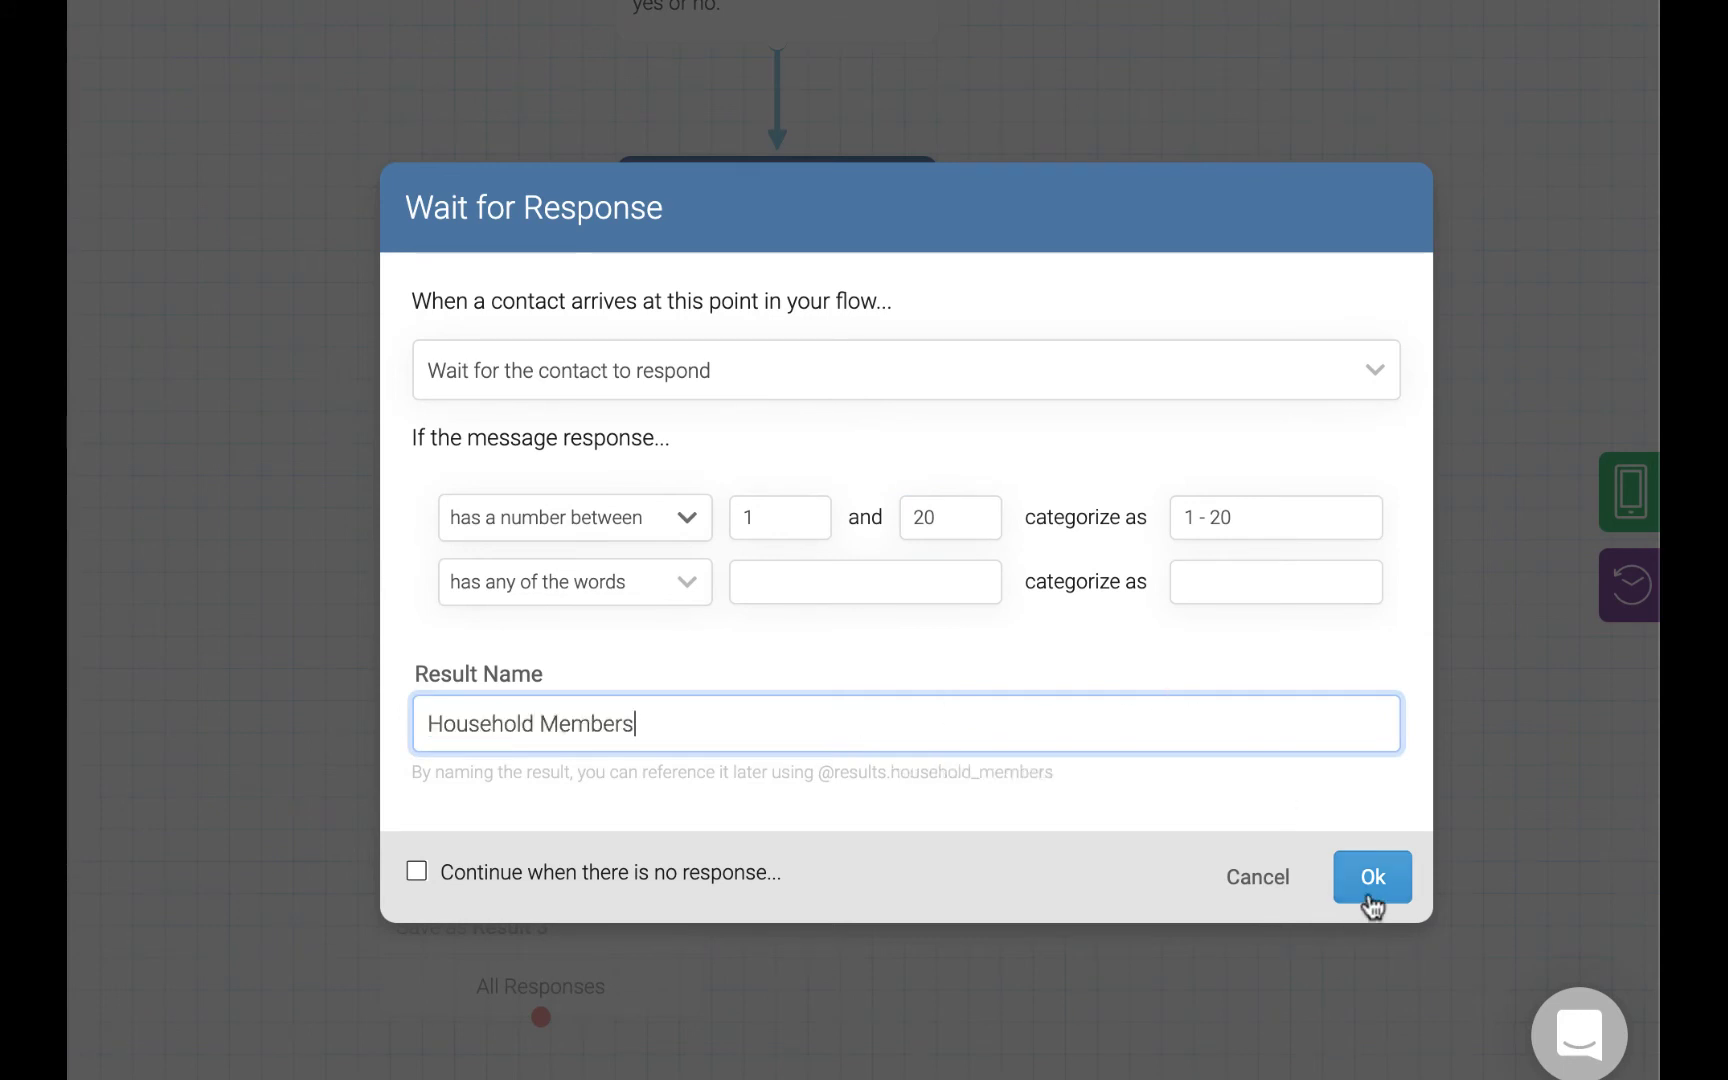
click(1372, 880)
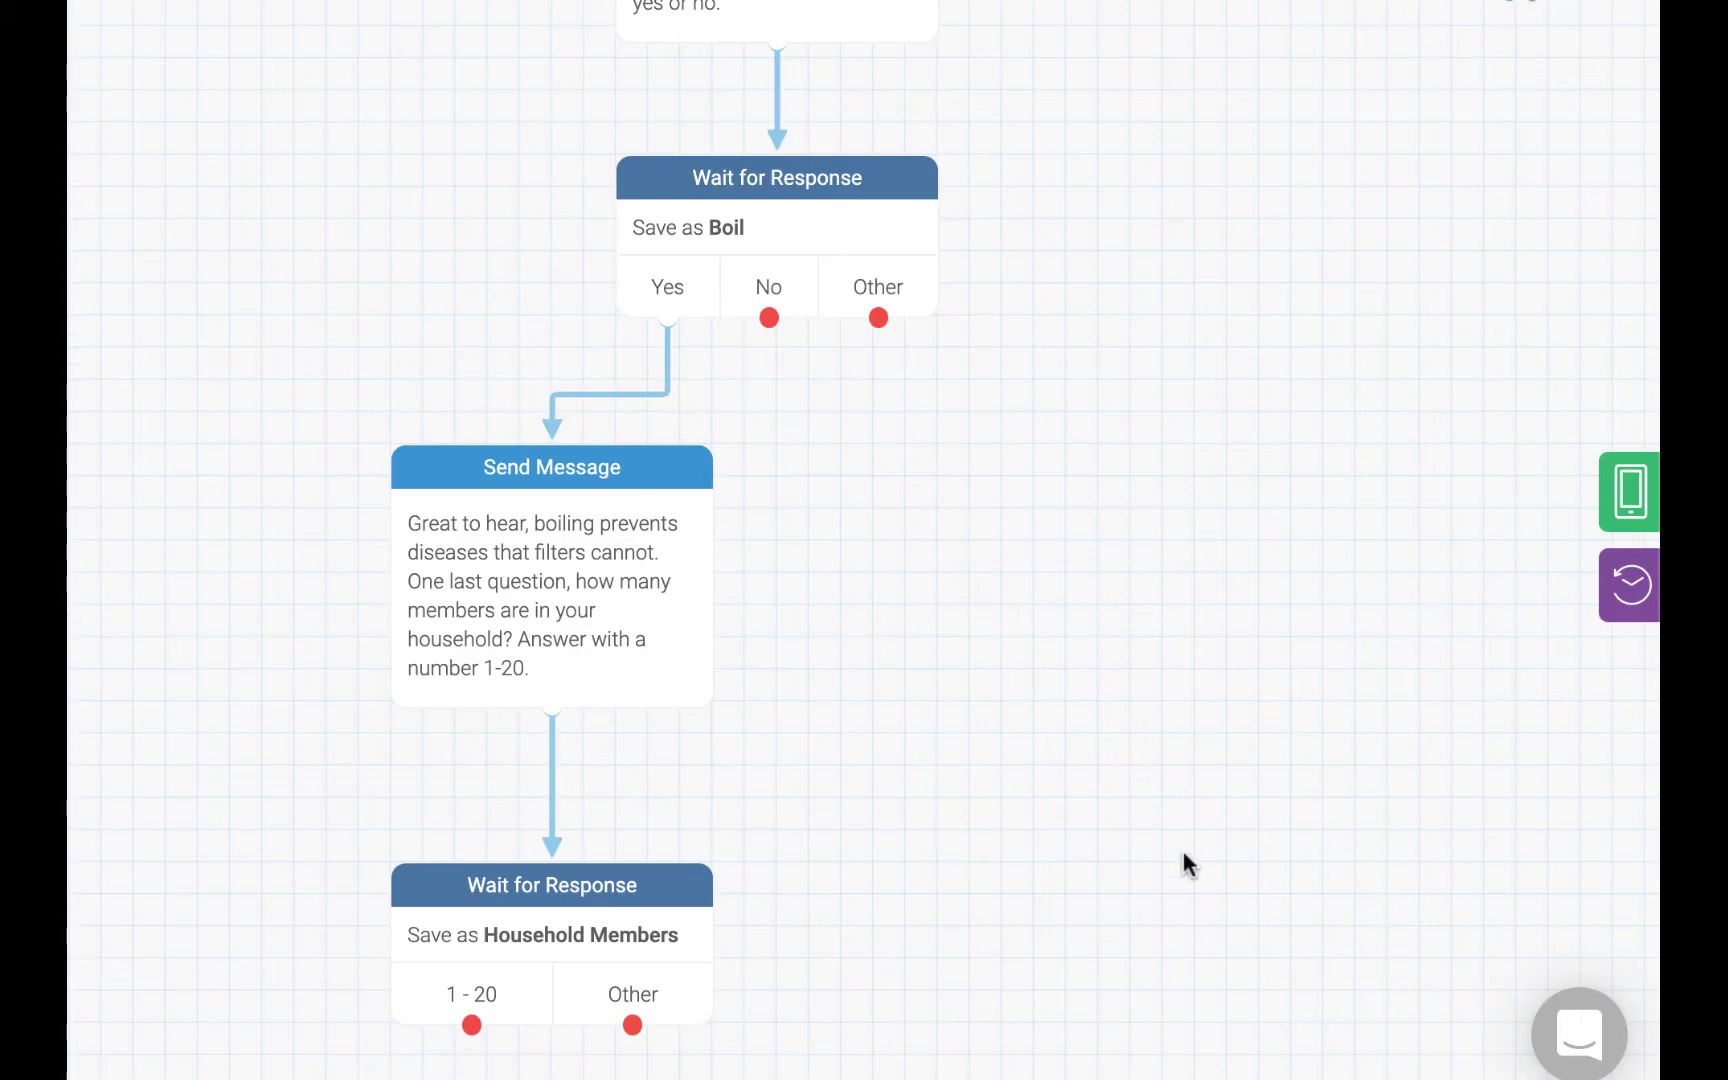
Add a No-branch message advising to boil water and asking household size.
scroll(1183, 864, down, 4)
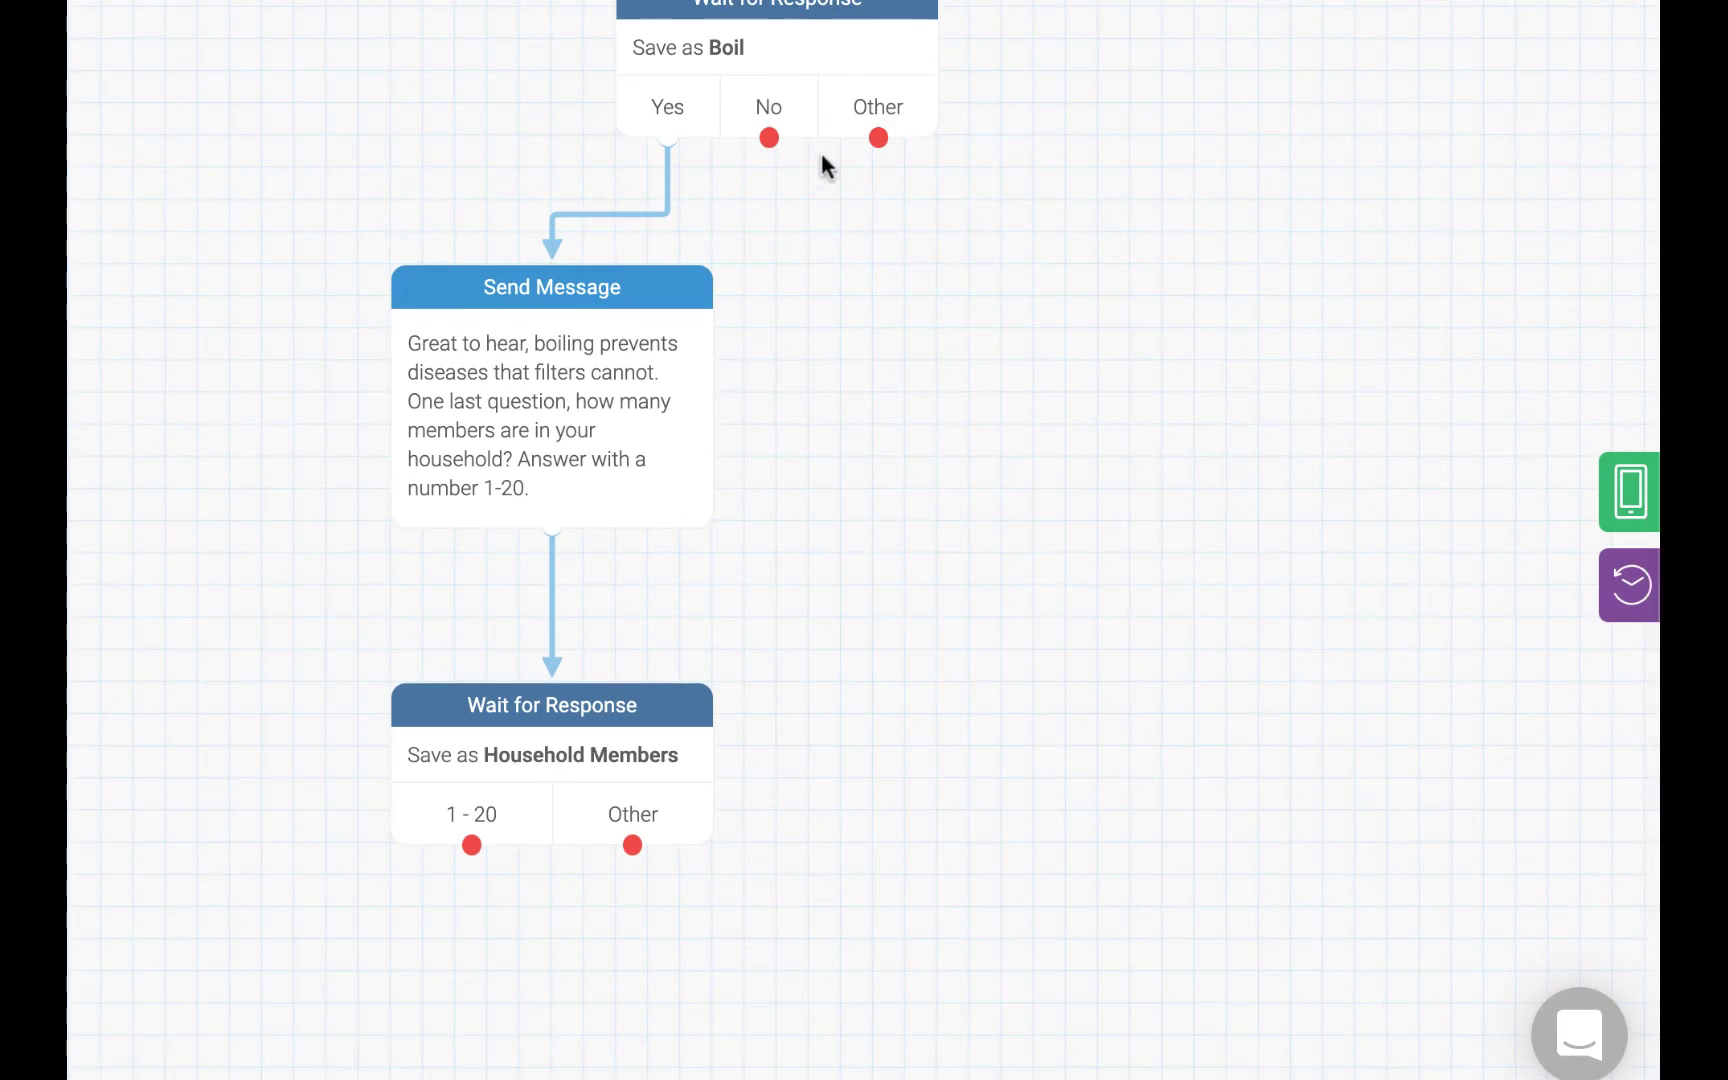
drag(768, 137, 950, 262)
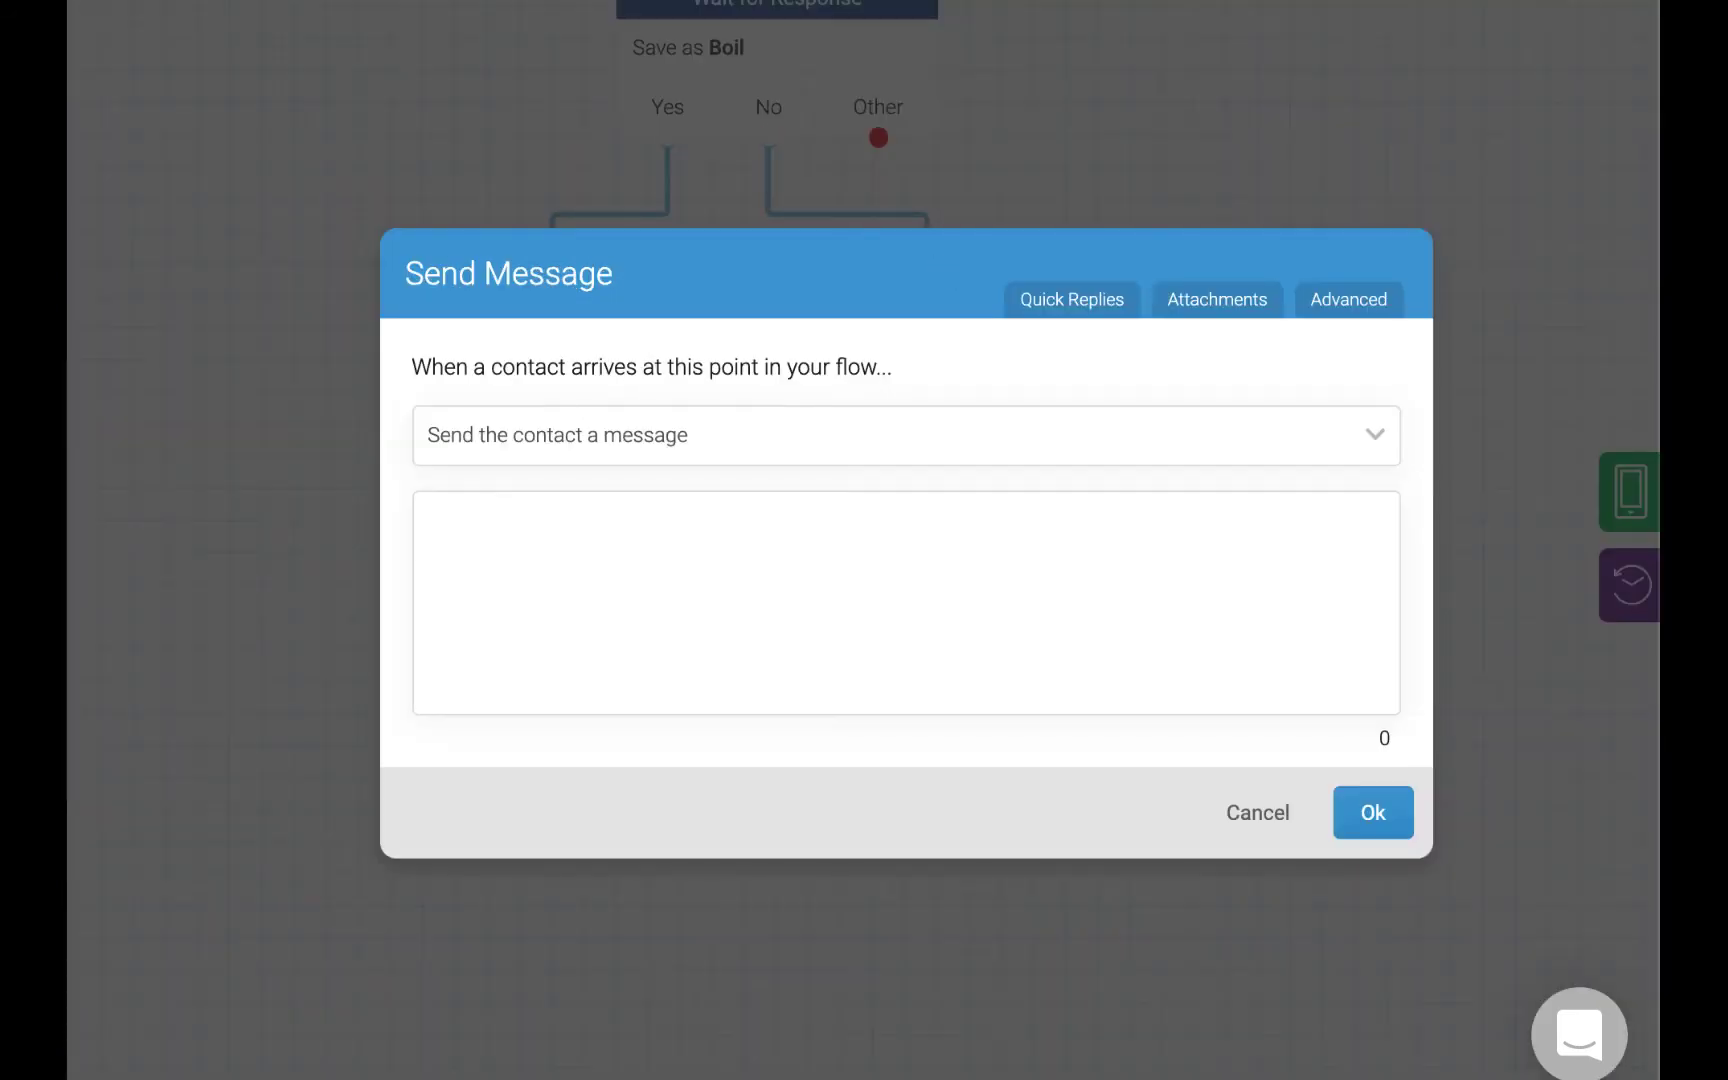
text(You should always consider boiling water before using the filters to prevent diseases. How many members are there in your household? Answer with a number 1-20.)
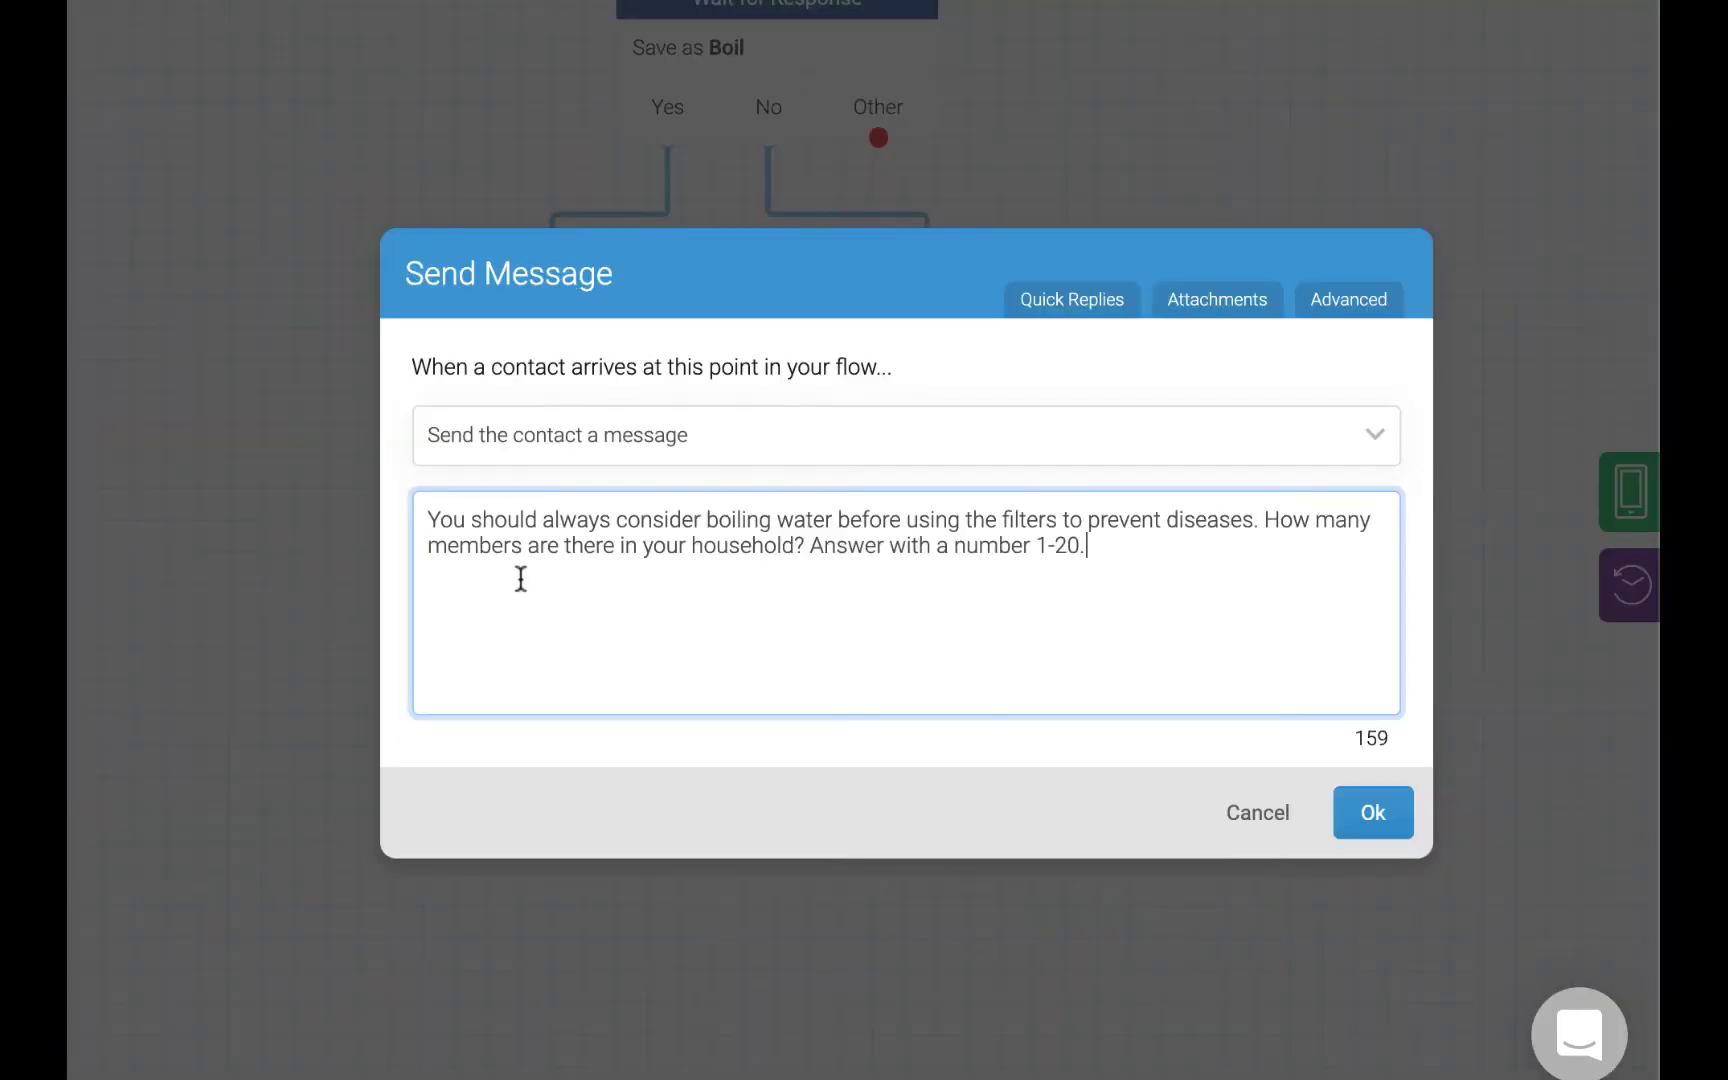
click(1396, 829)
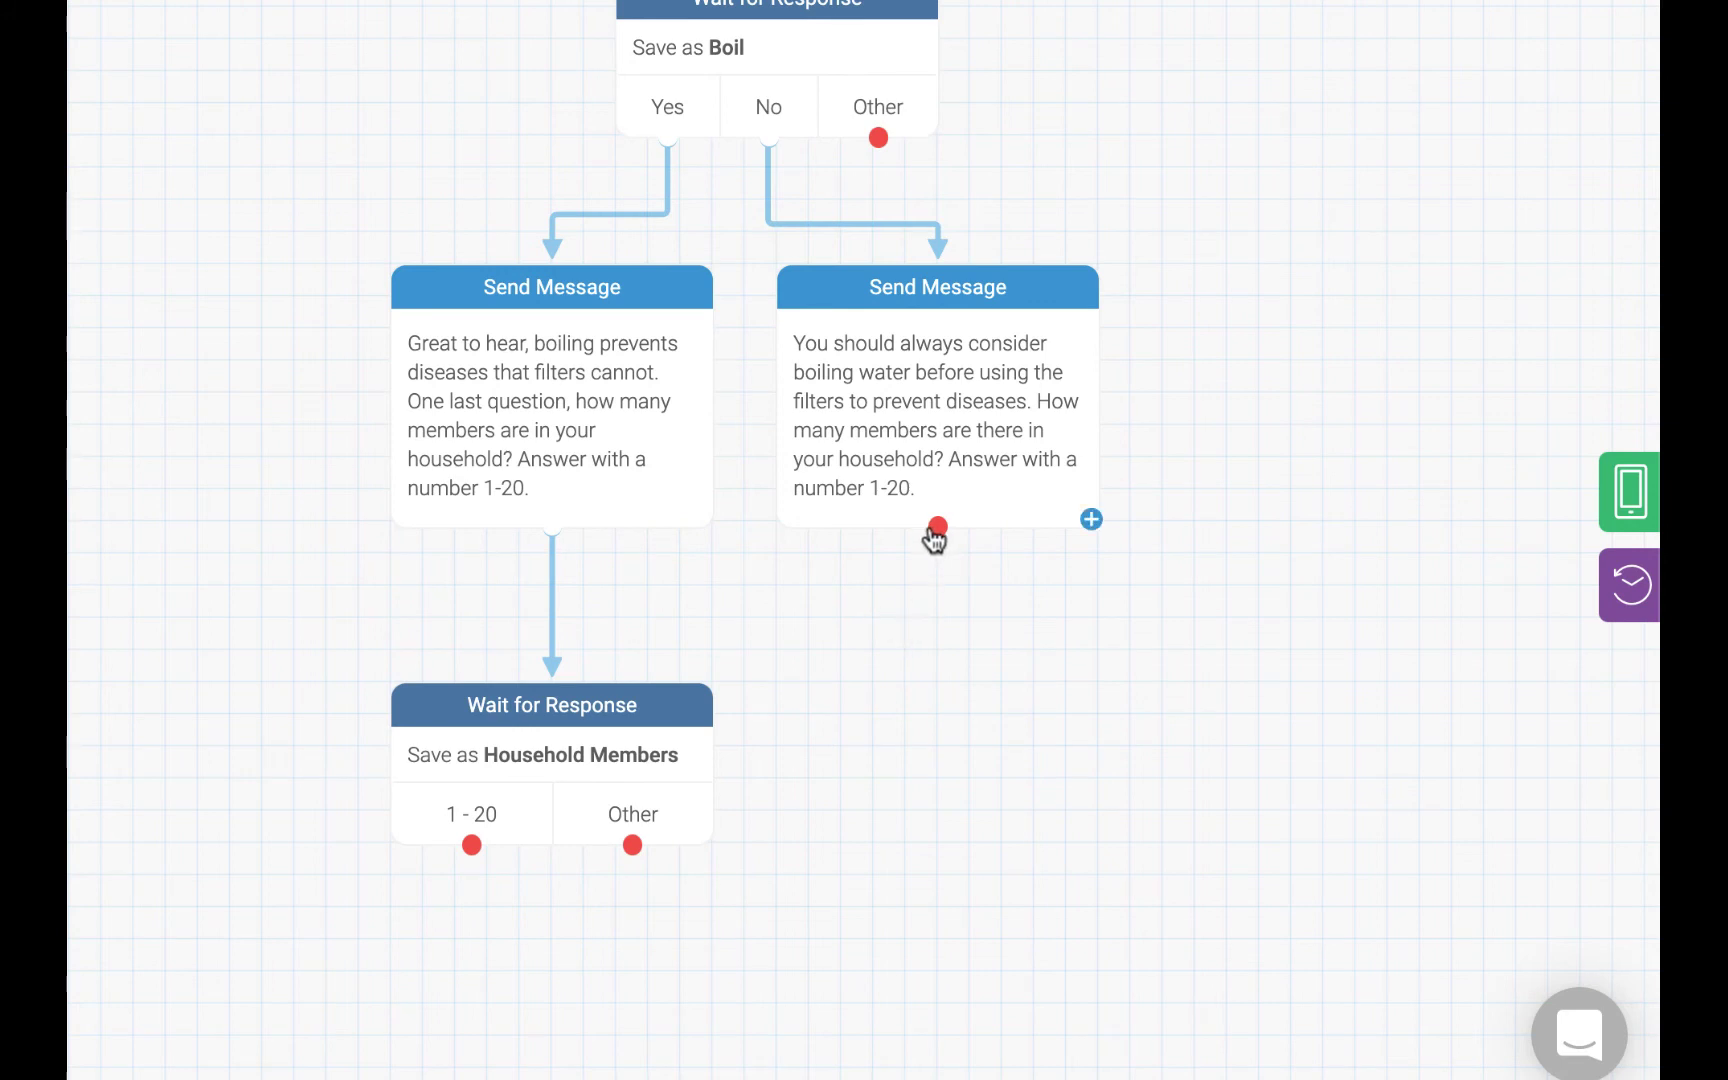
Connect the boiling advice message to the Household Members step.
drag(937, 527, 818, 706)
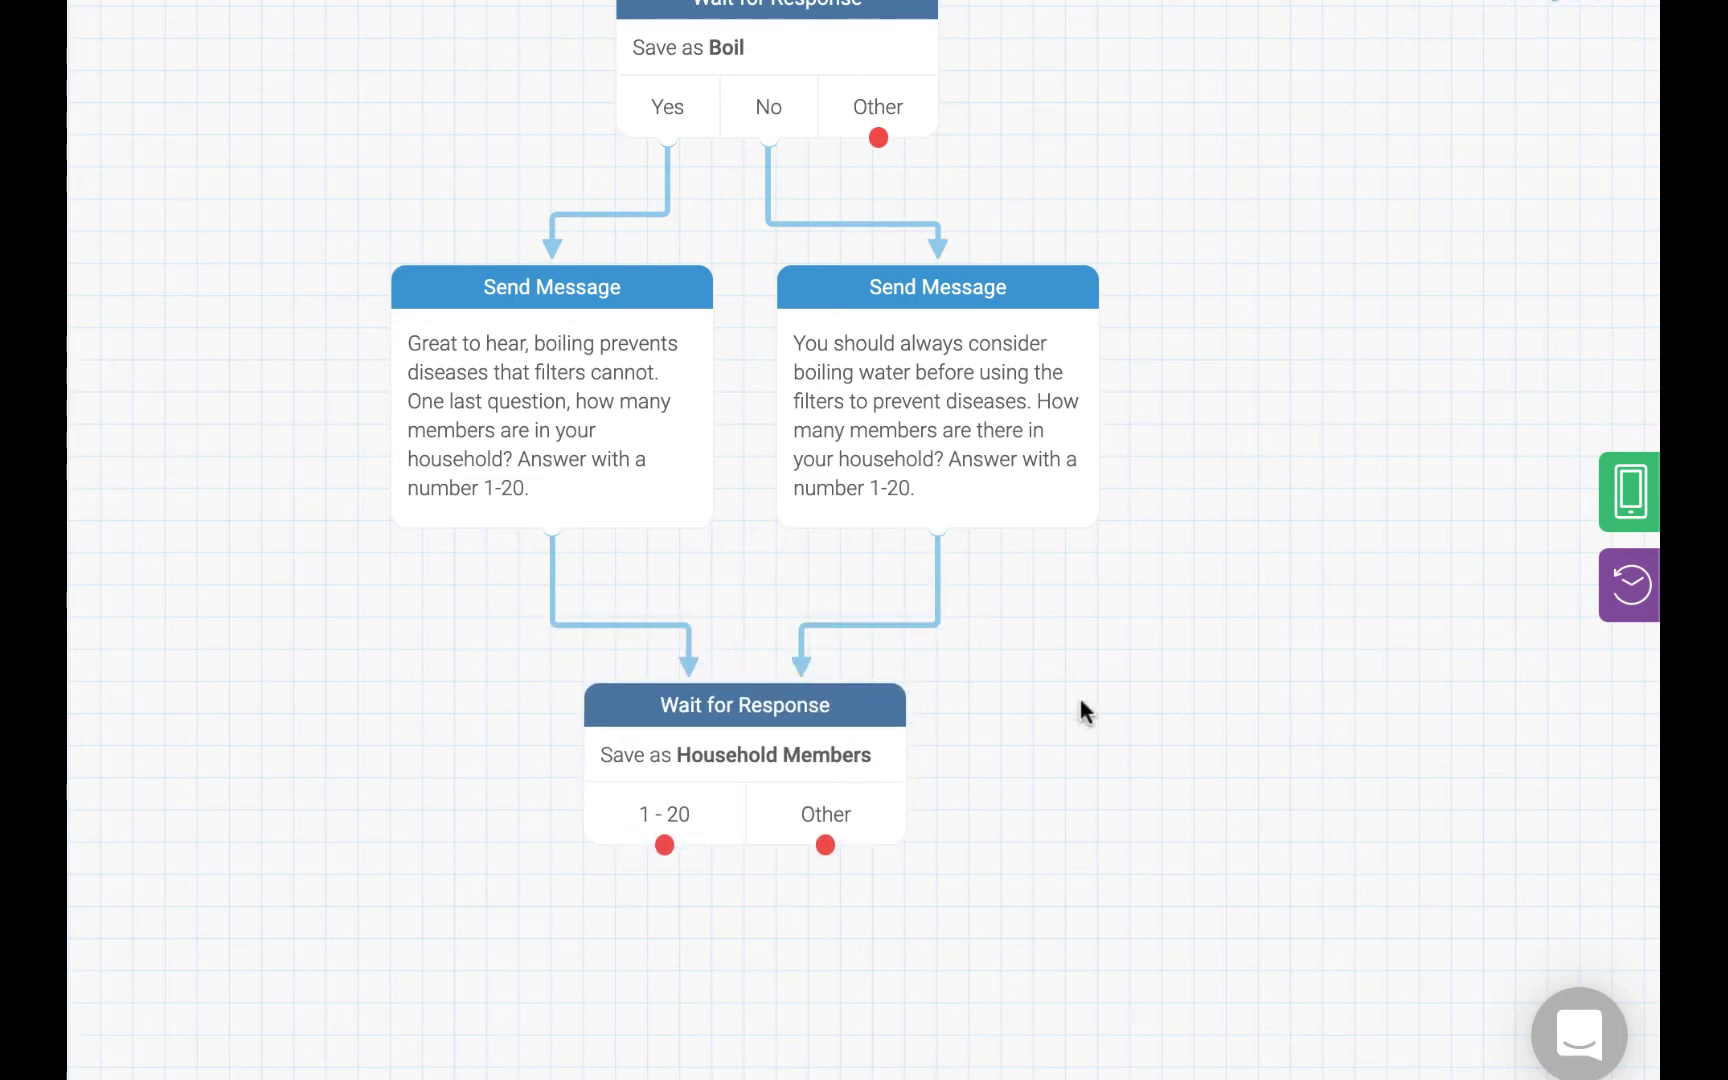
scroll(1080, 702, down, 1)
scroll(1080, 702, down, 5)
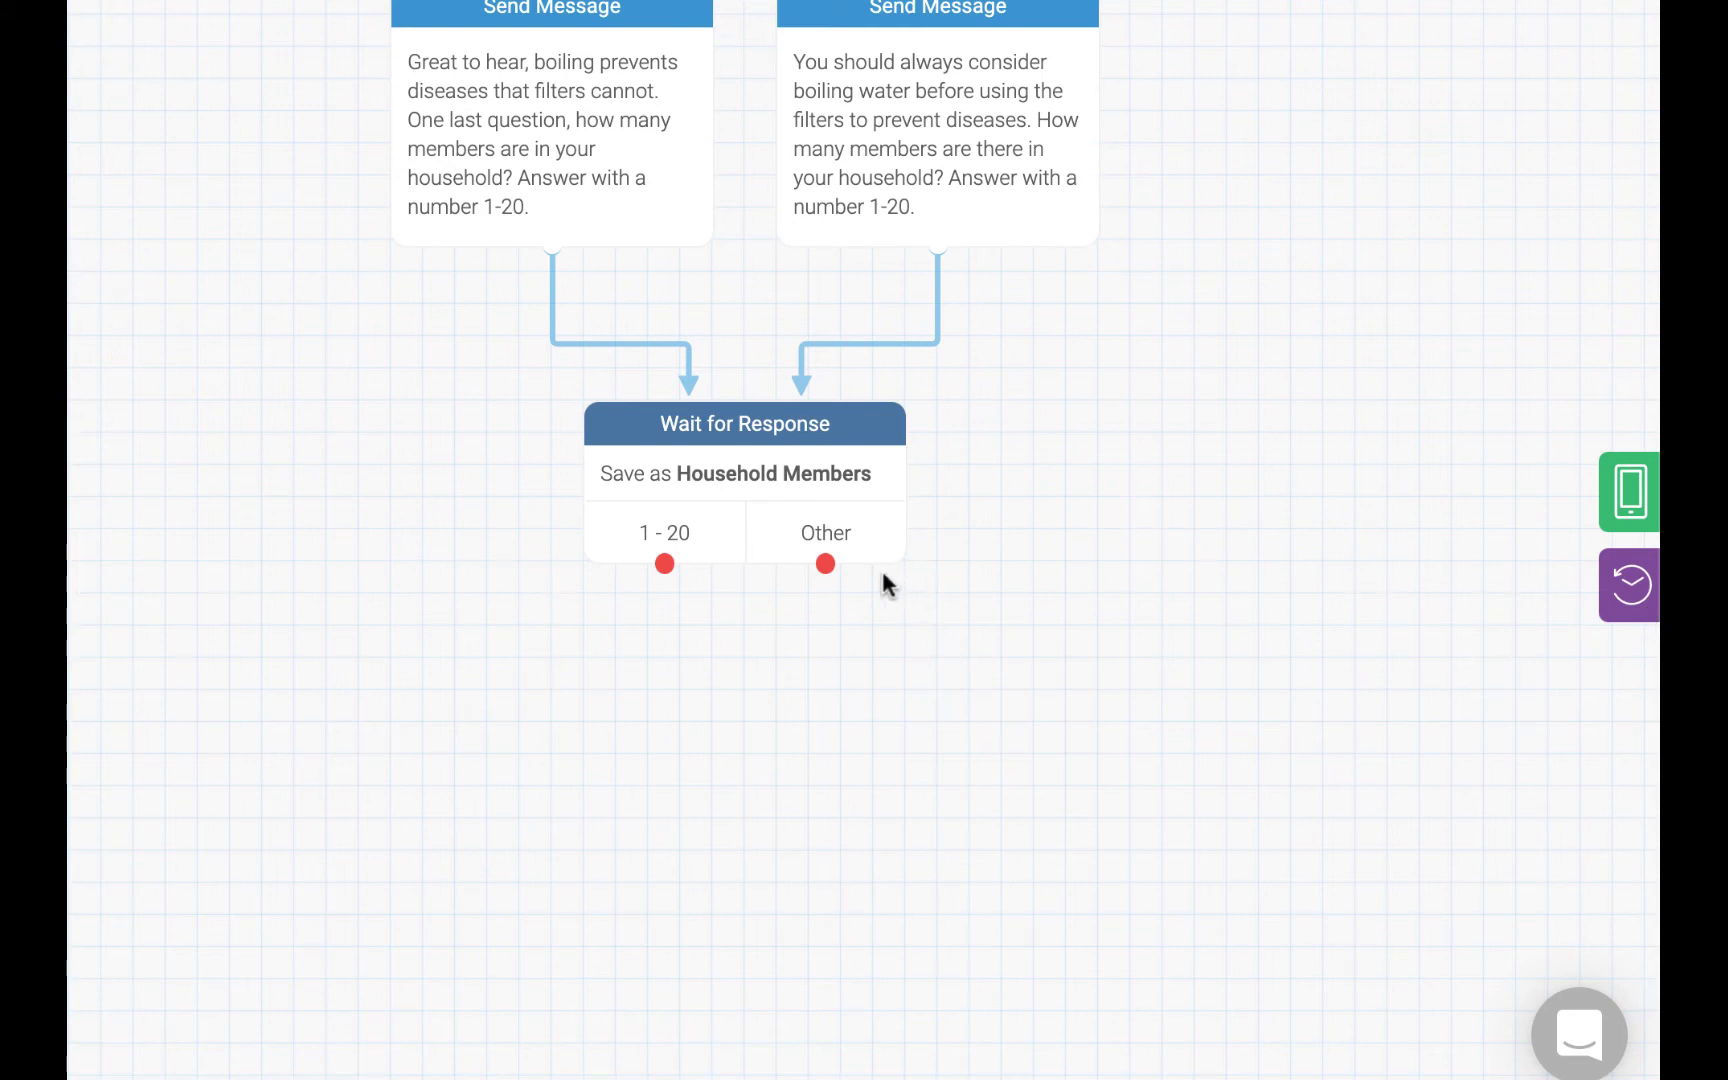
Add a sorry retry message for other household answers, looping back to Household Members.
drag(826, 565, 1016, 654)
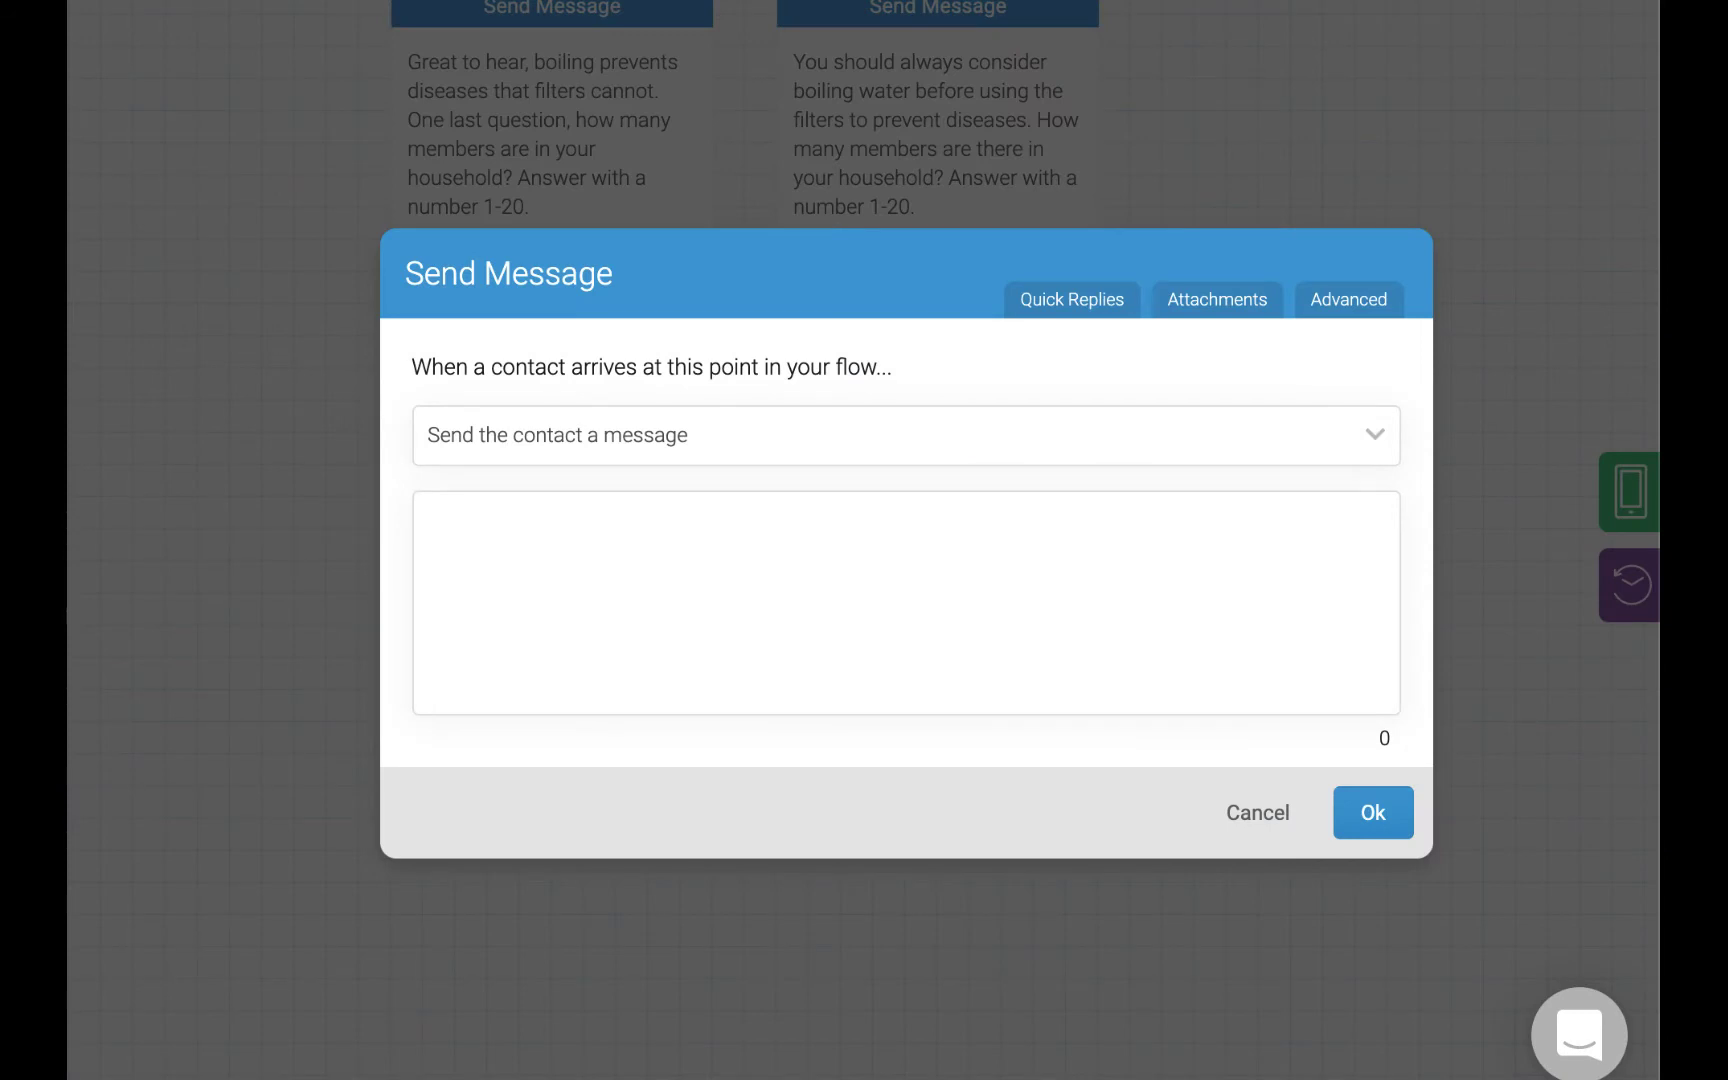
click(582, 536)
text(Sorry, I didn’t understand that. Please answer with a number 1-20. How many members are there in your household?)
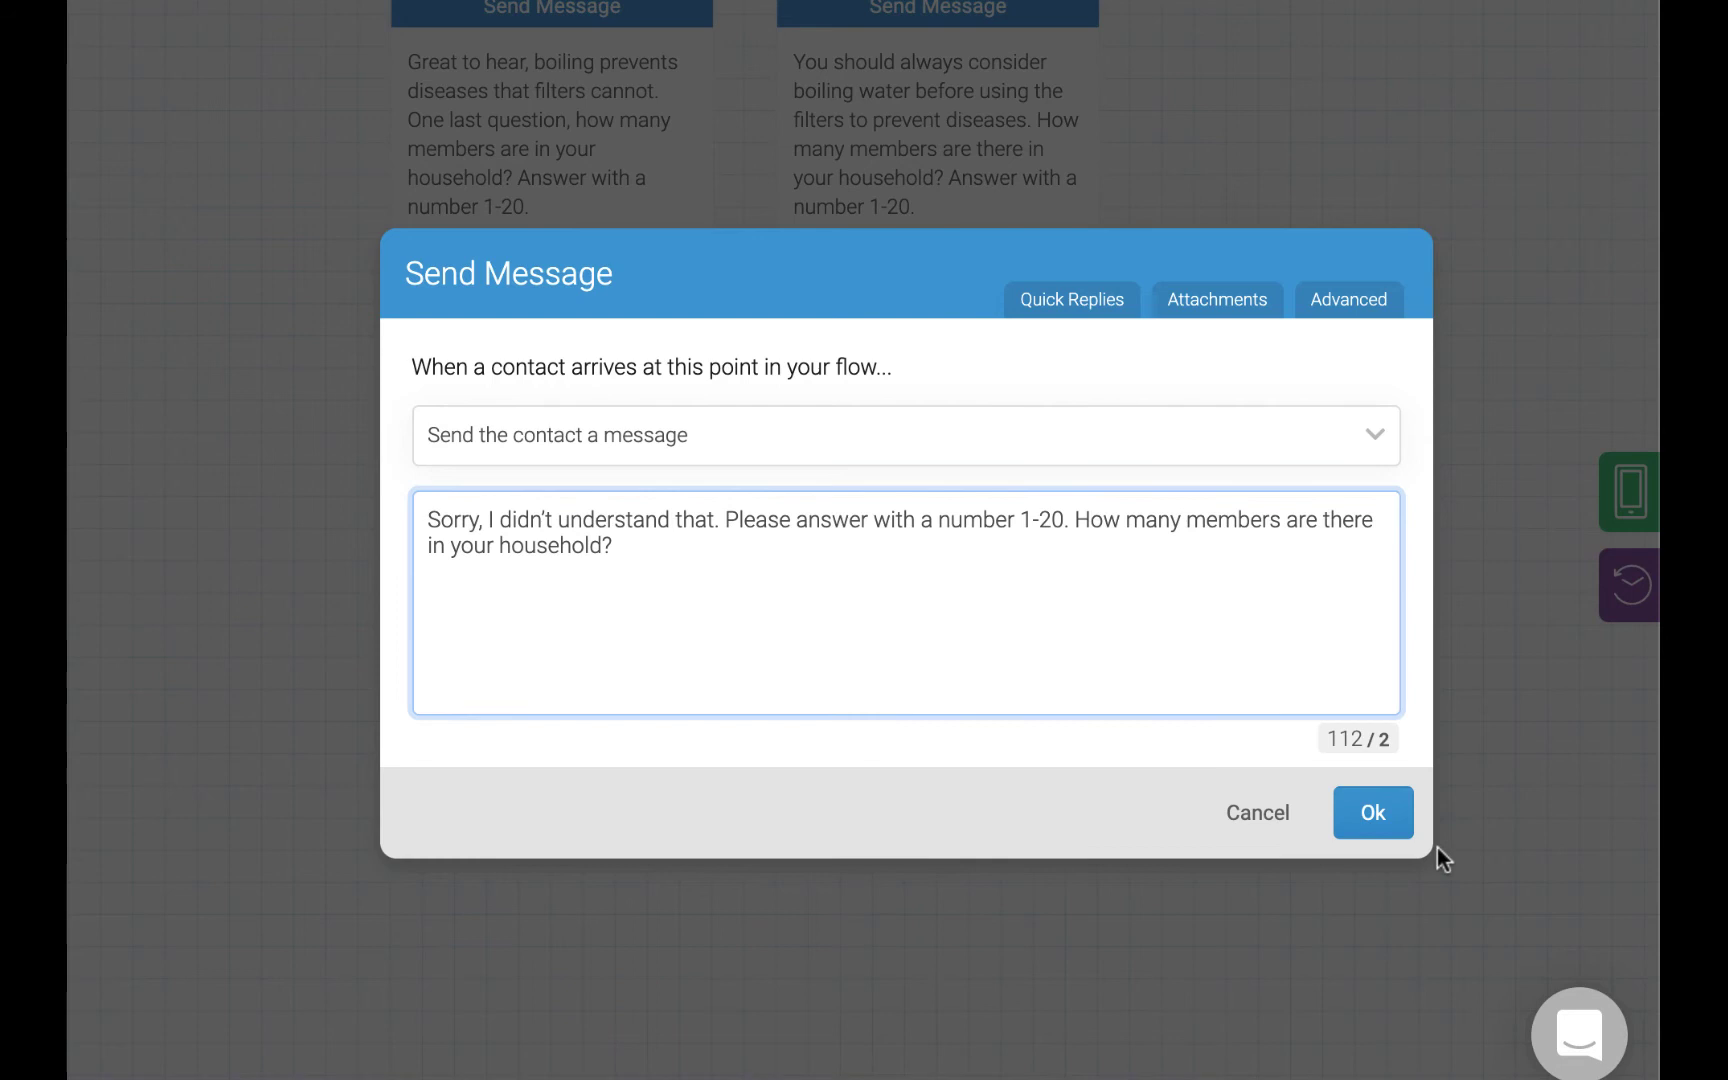
click(1376, 818)
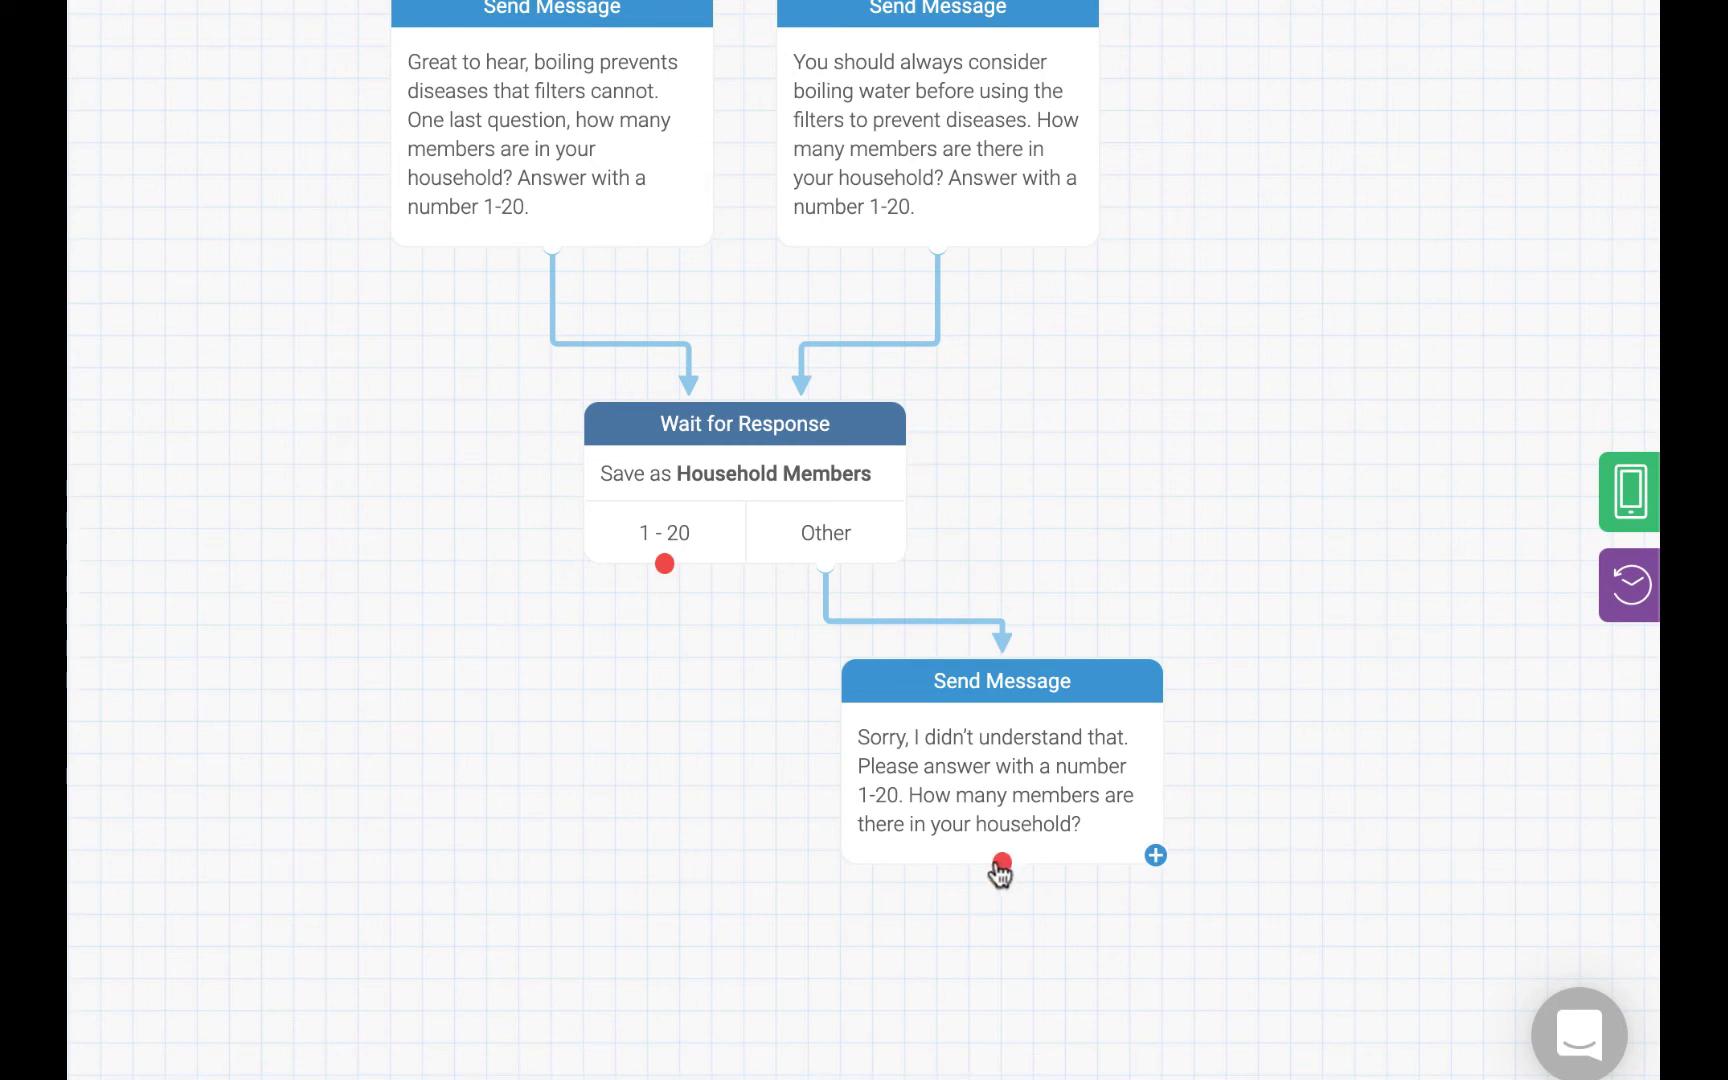
drag(1000, 866, 840, 540)
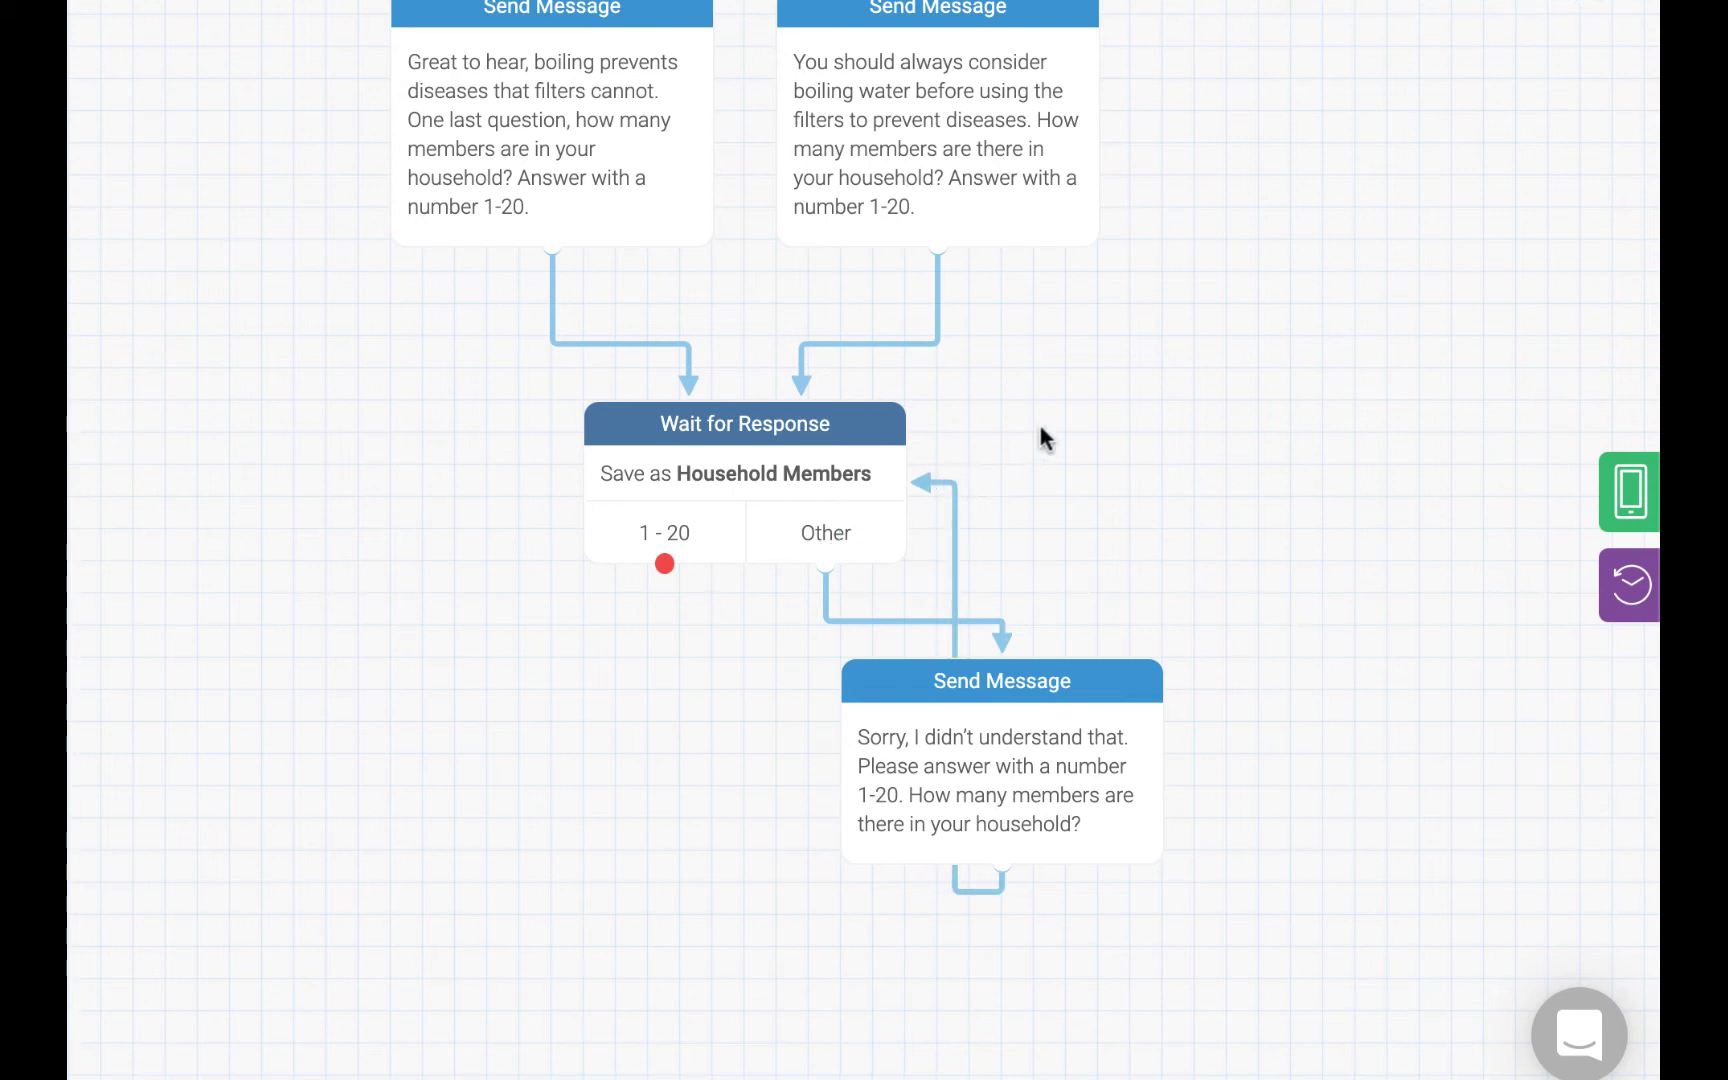
scroll(1041, 437, up, 5)
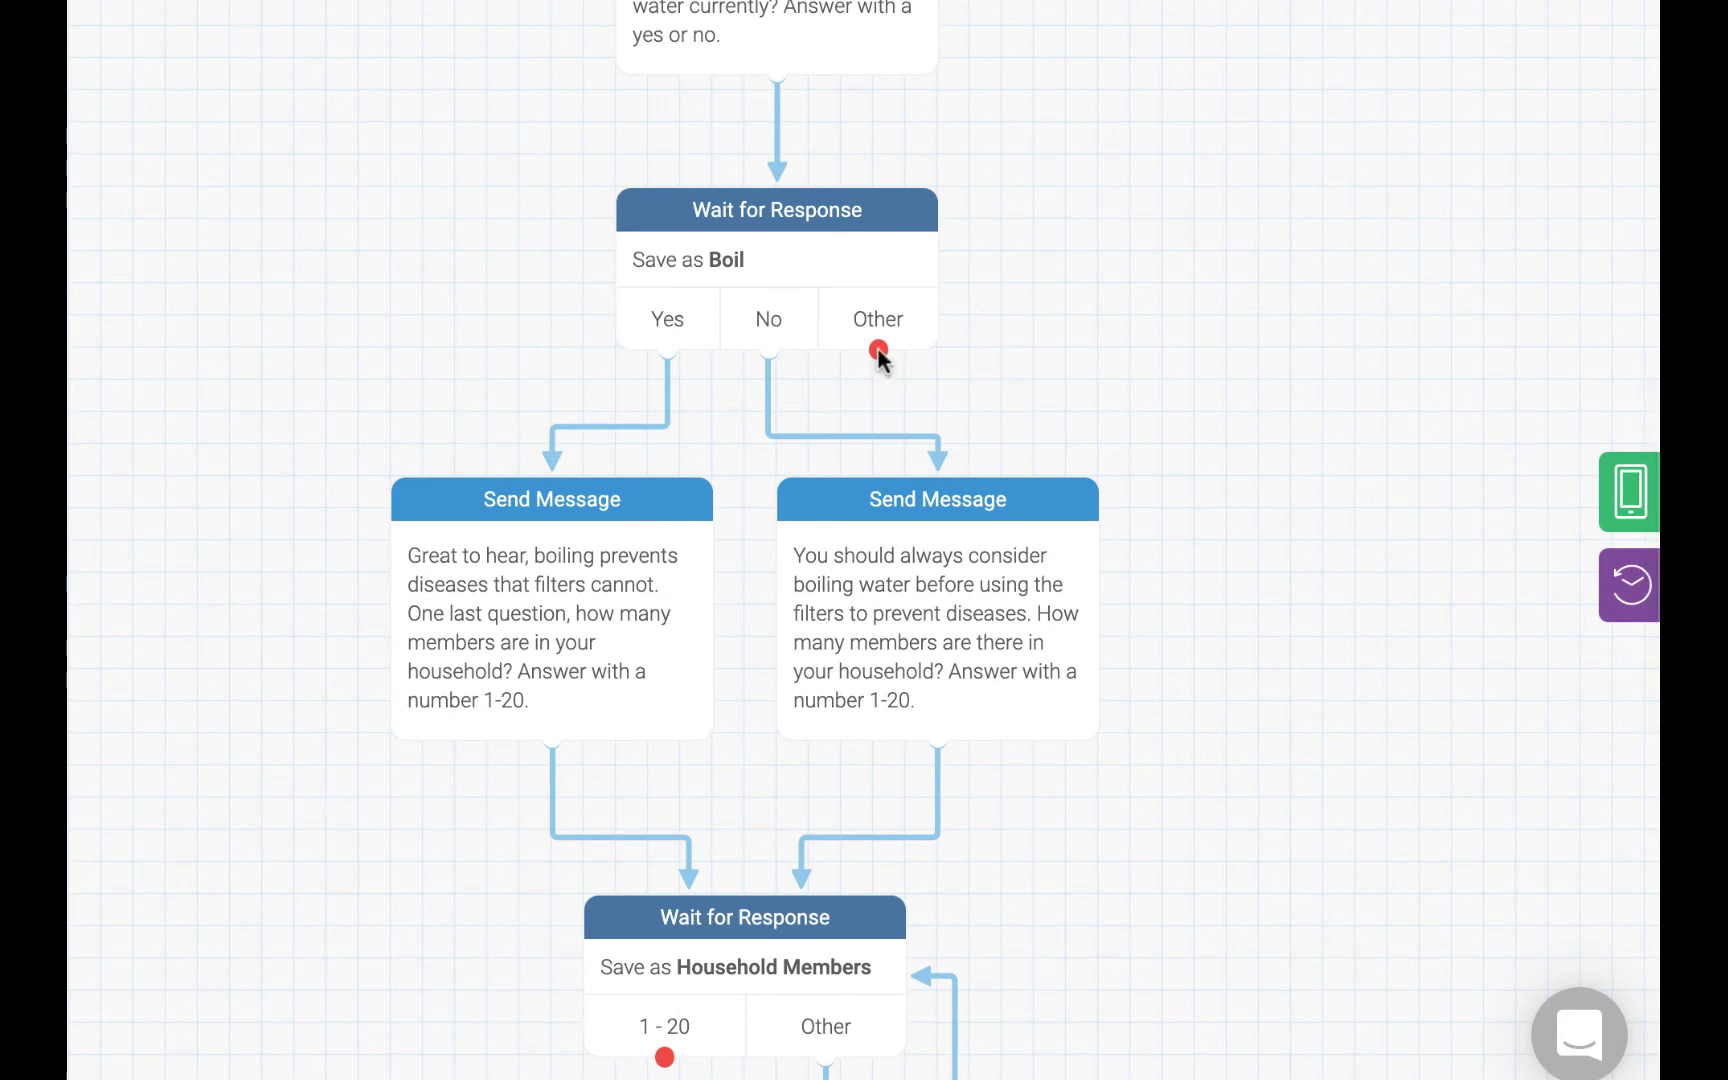
Add a Yes-or-No retry message on Boil's Other branch, looping back to the Boil question.
drag(880, 352, 1225, 312)
click(765, 522)
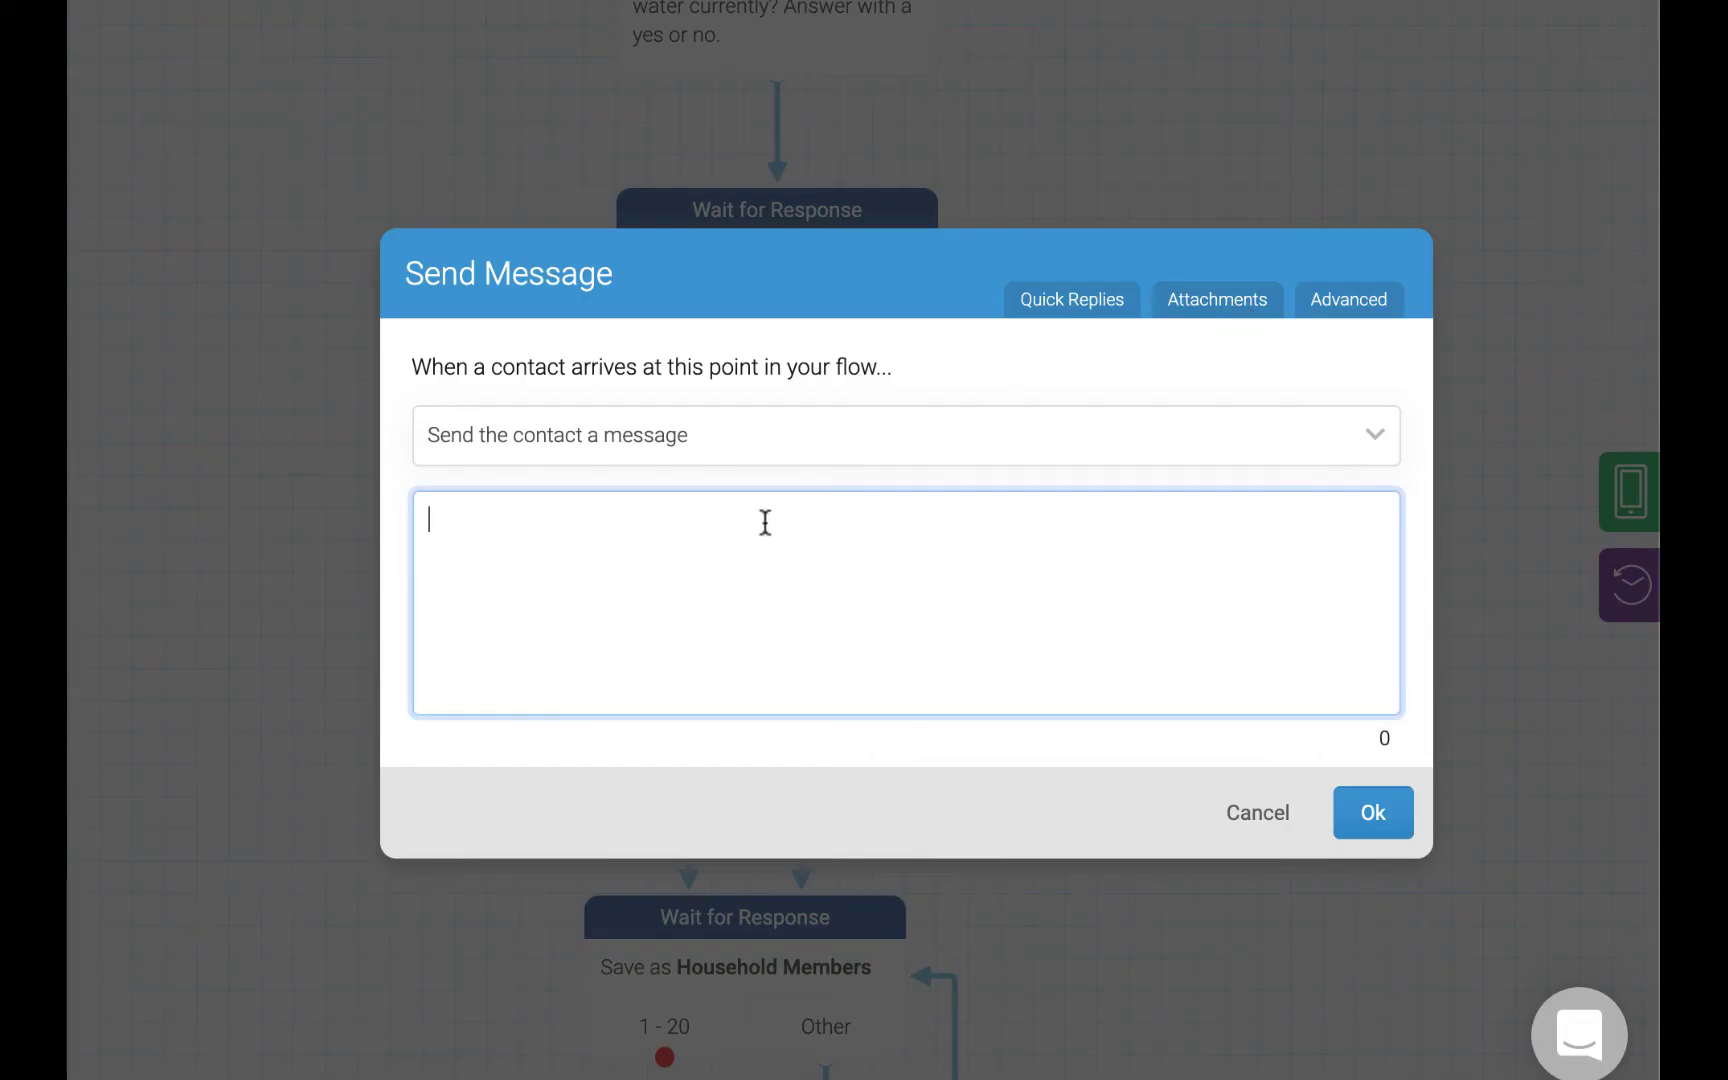
text(Sorry, I didn't understand that. Please answer with a Yes or No. Do you currently boil your water before use?)
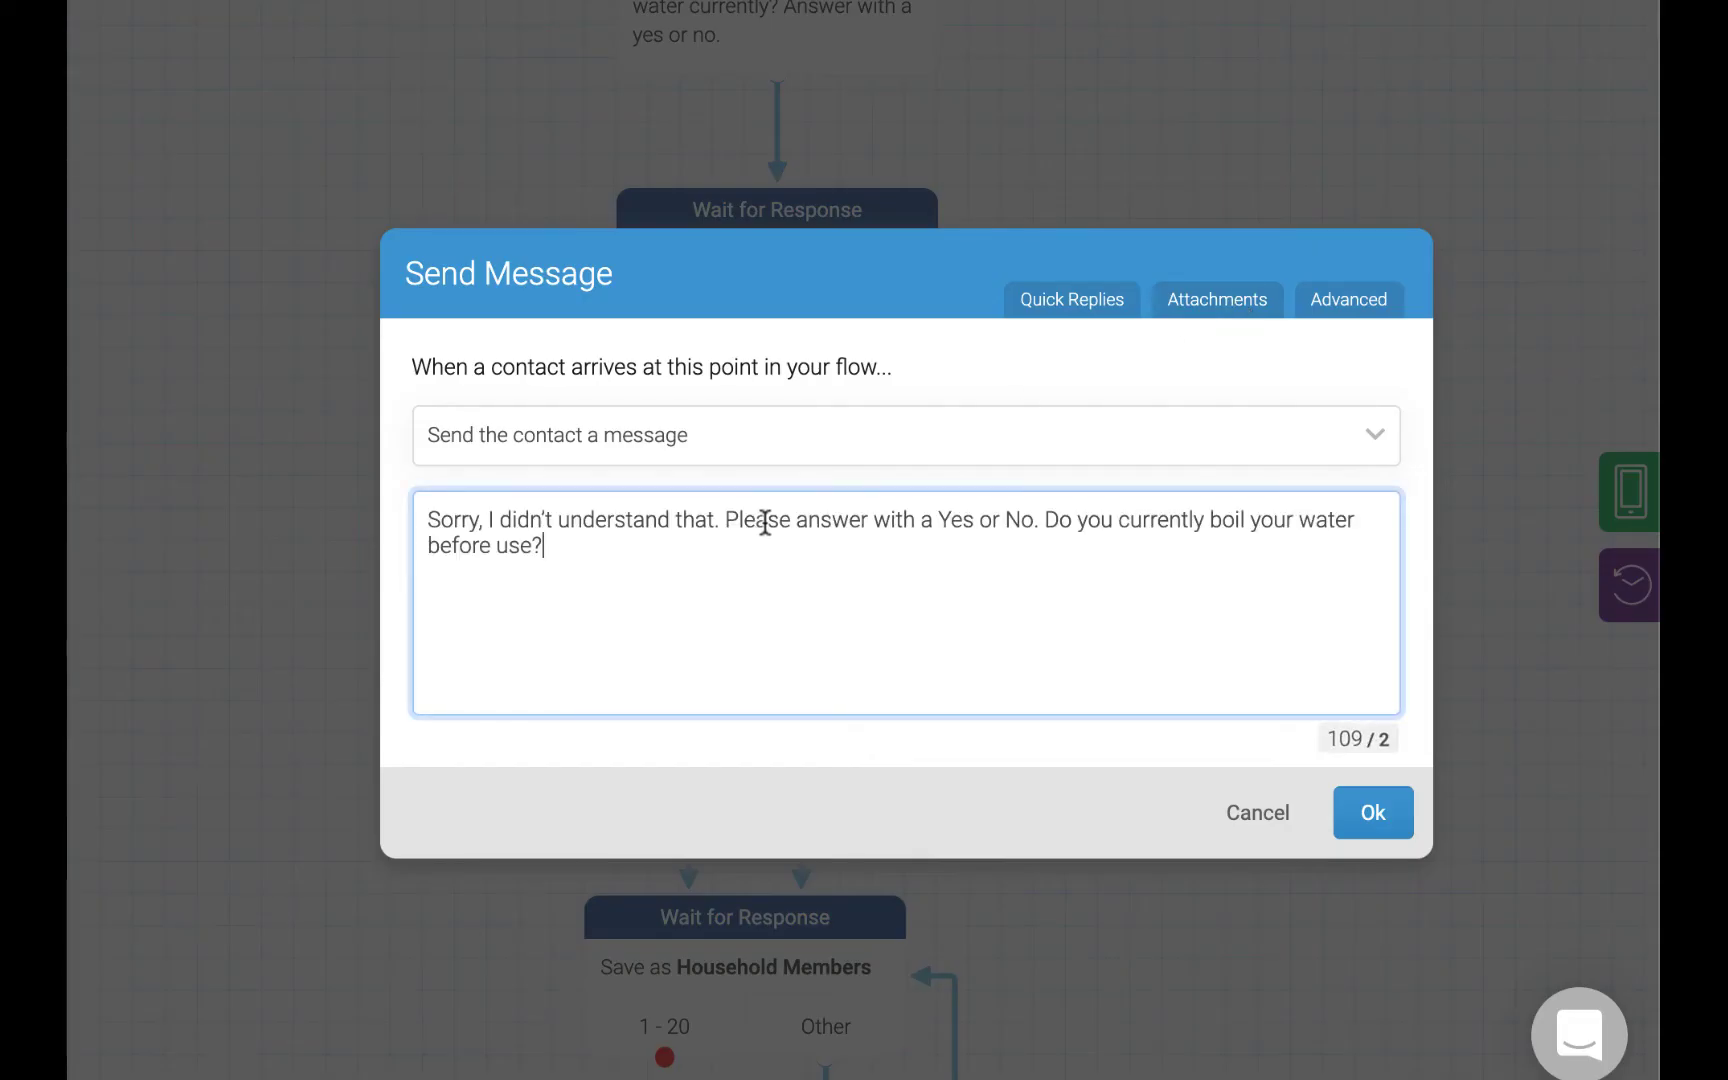
click(1373, 822)
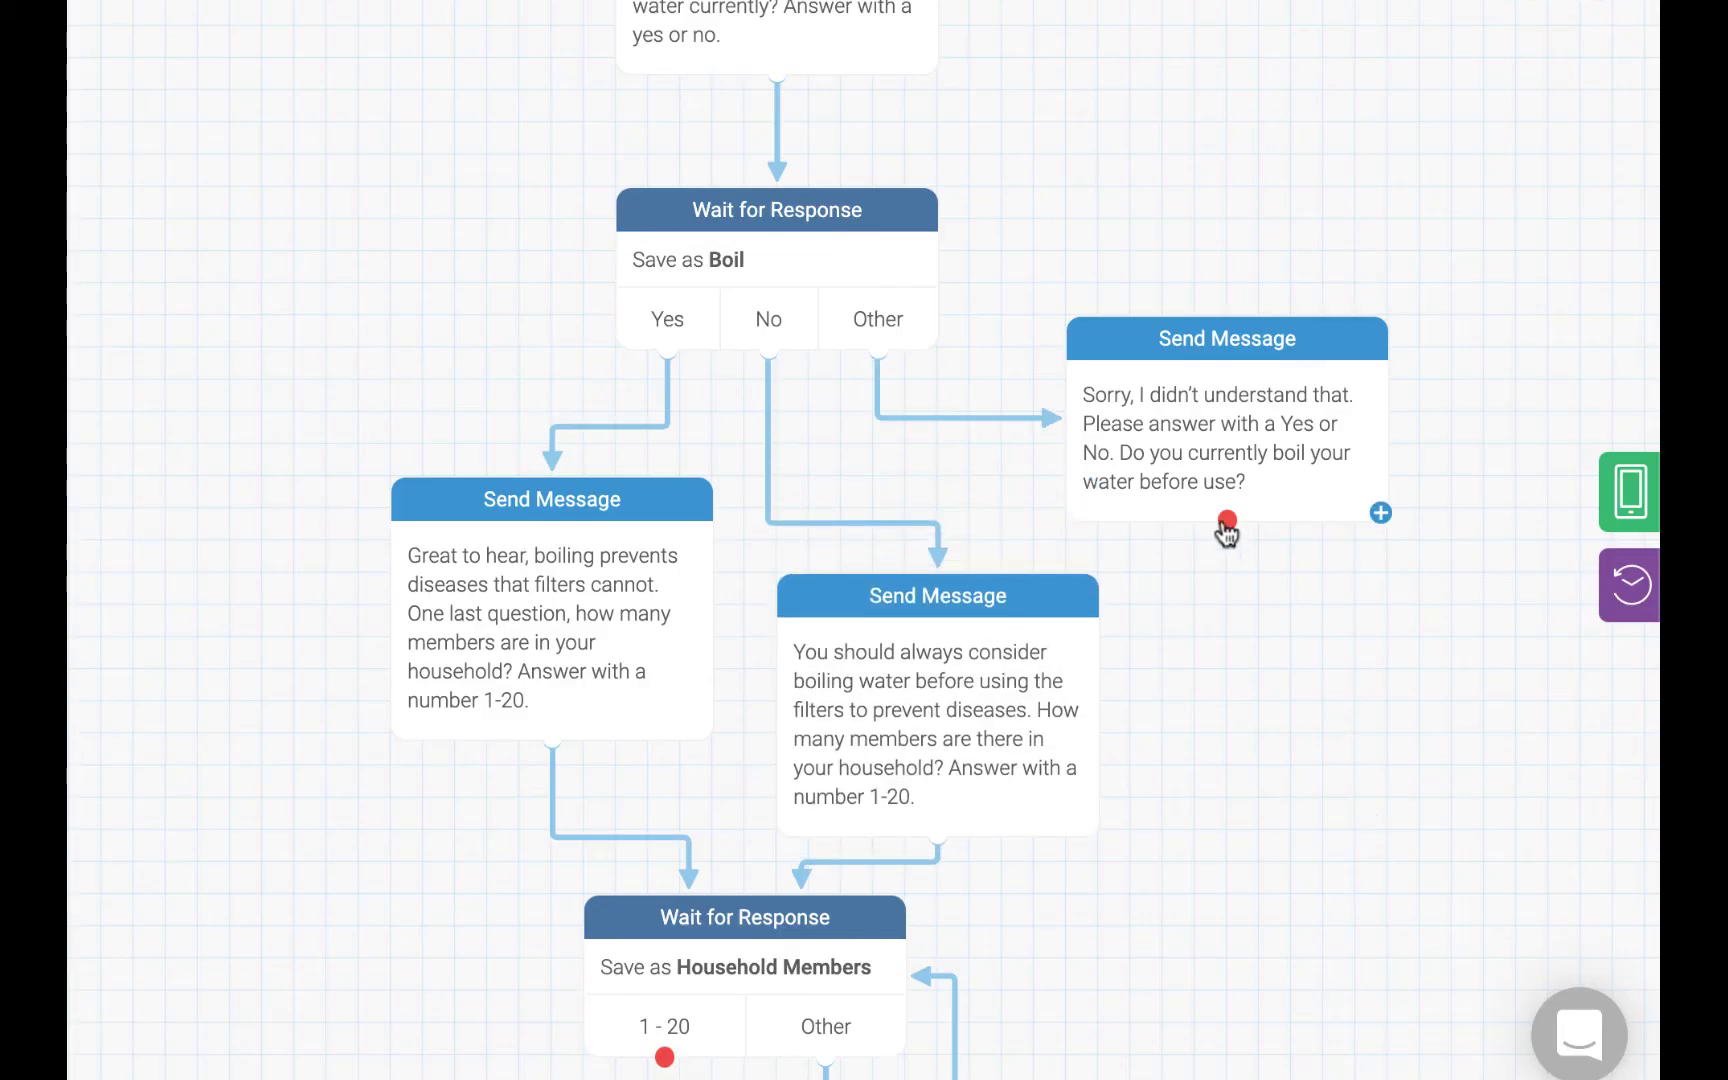
drag(1220, 522, 893, 264)
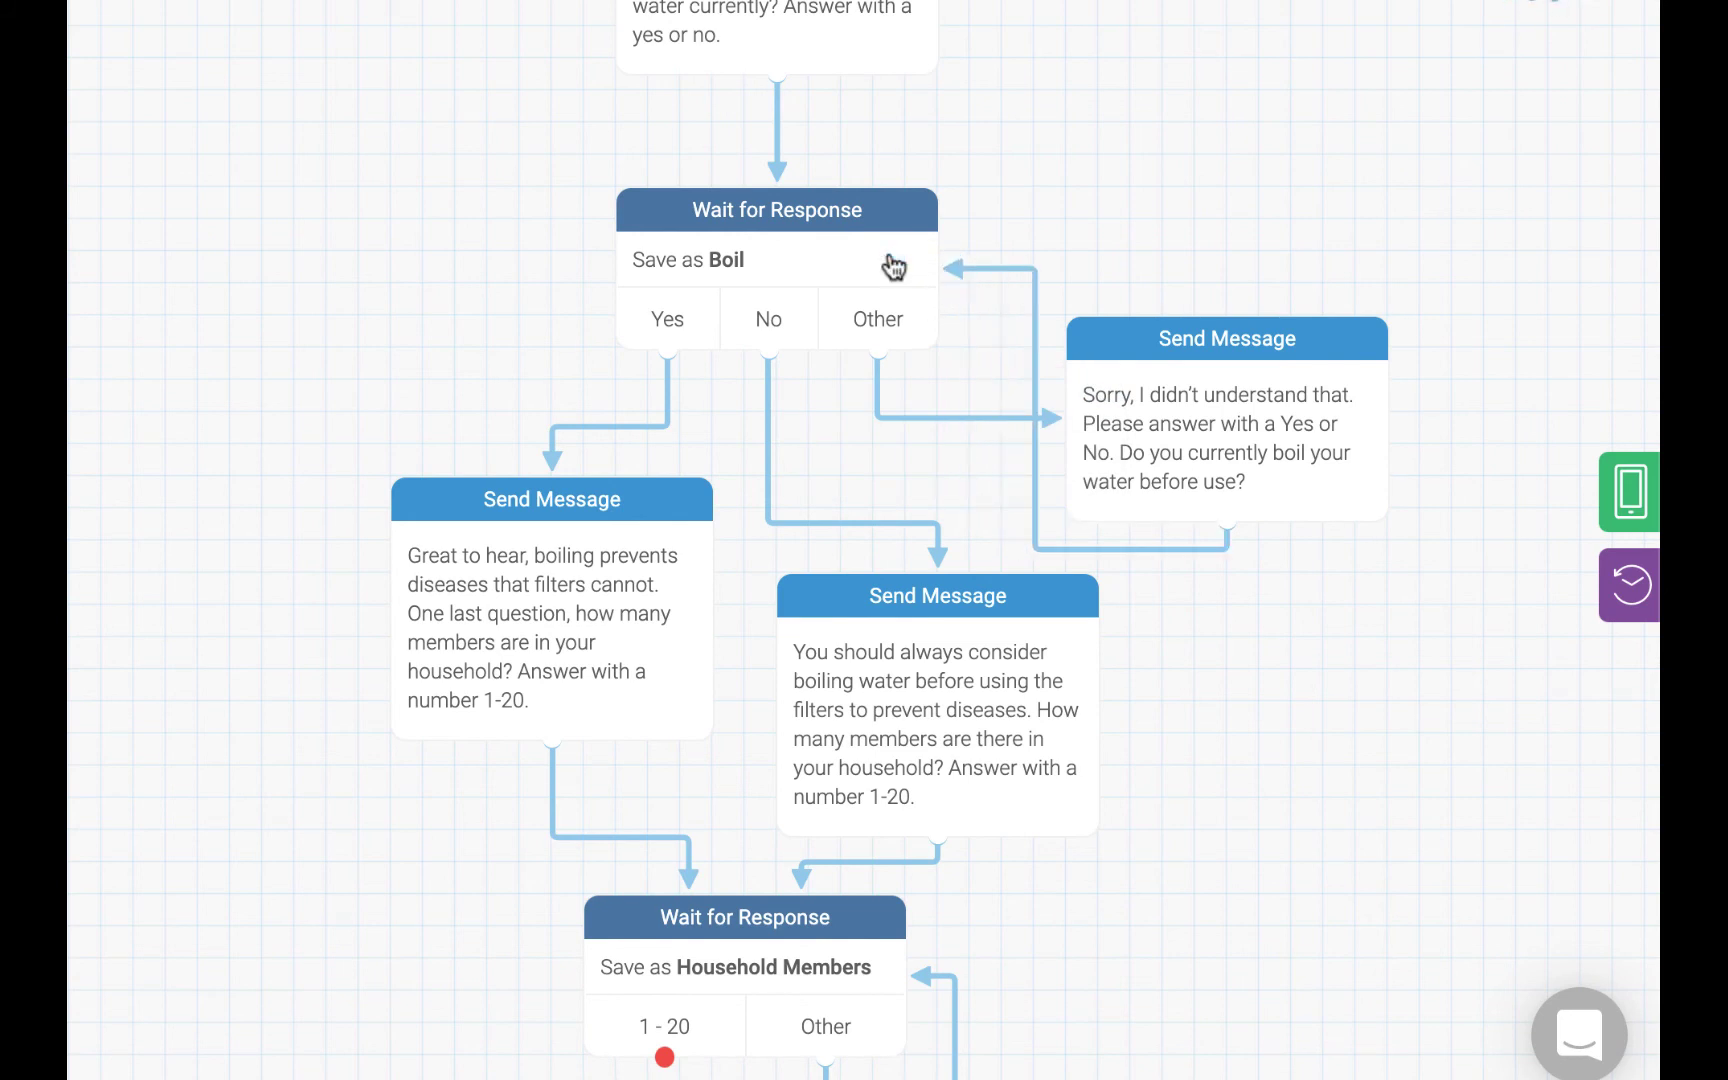
Add a closing thank-you message after the 1 - 20 answer.
scroll(1424, 207, down, 4)
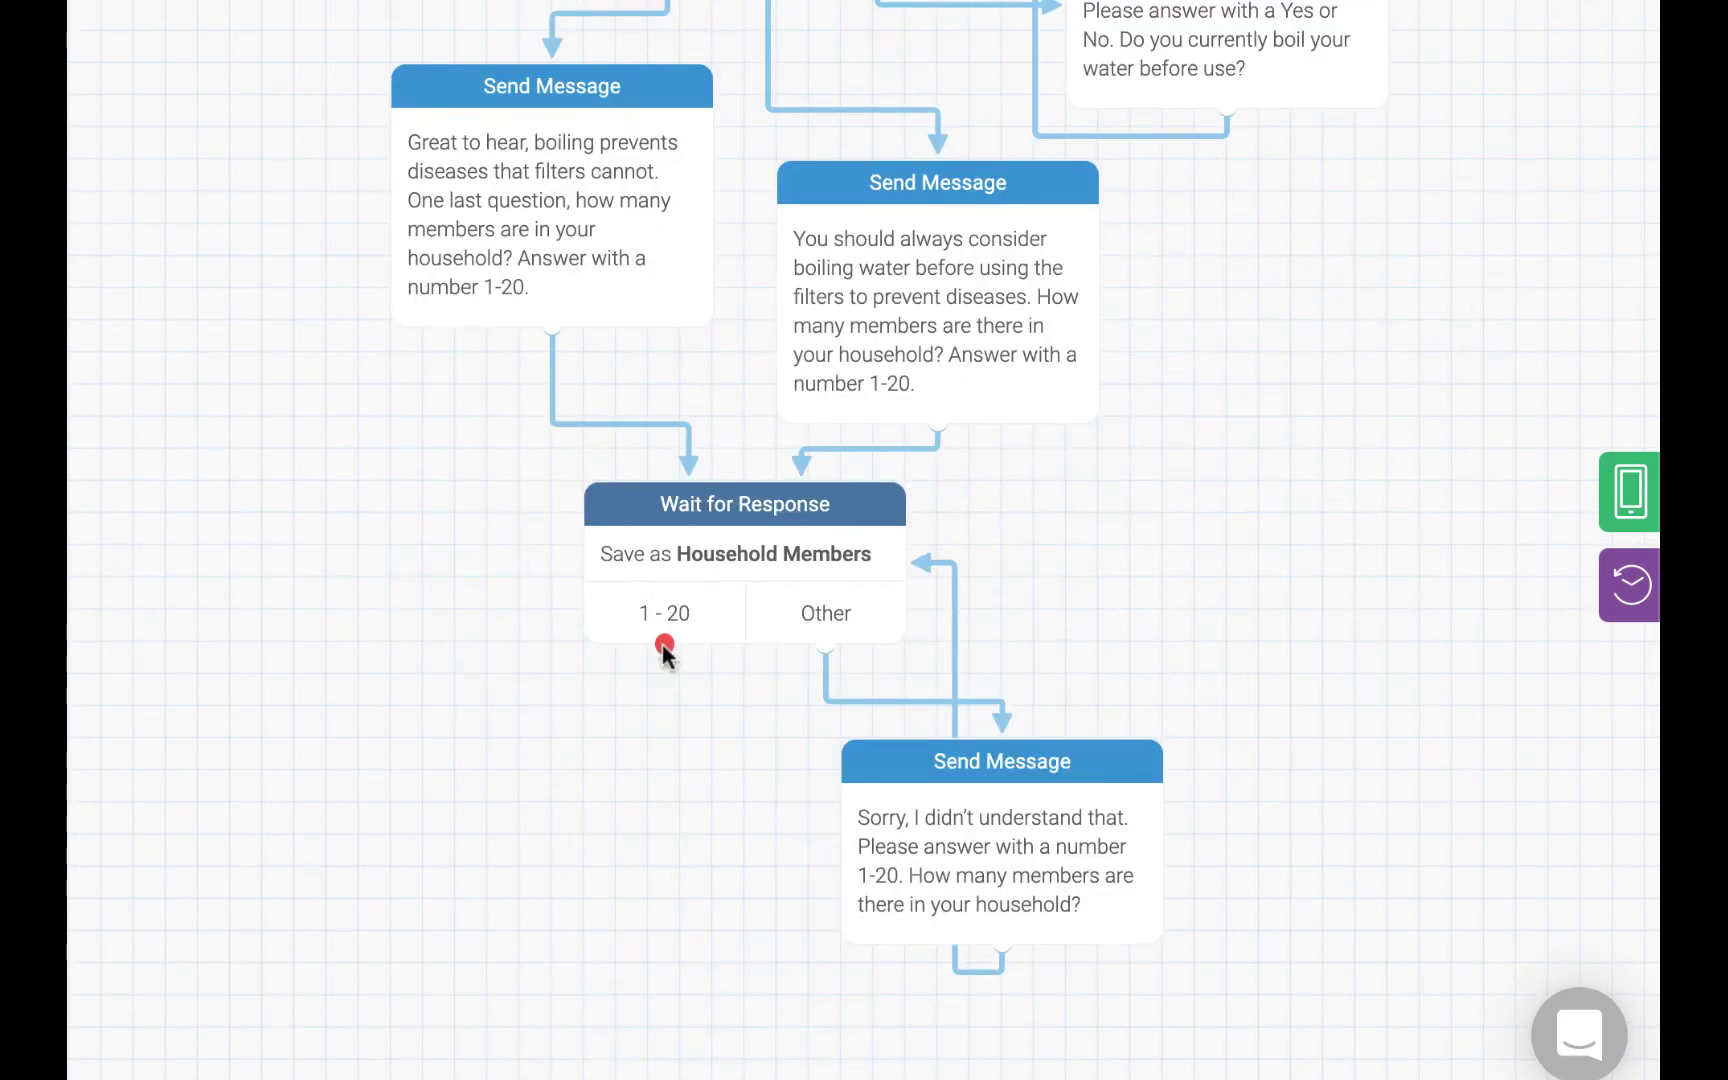
drag(664, 645, 589, 788)
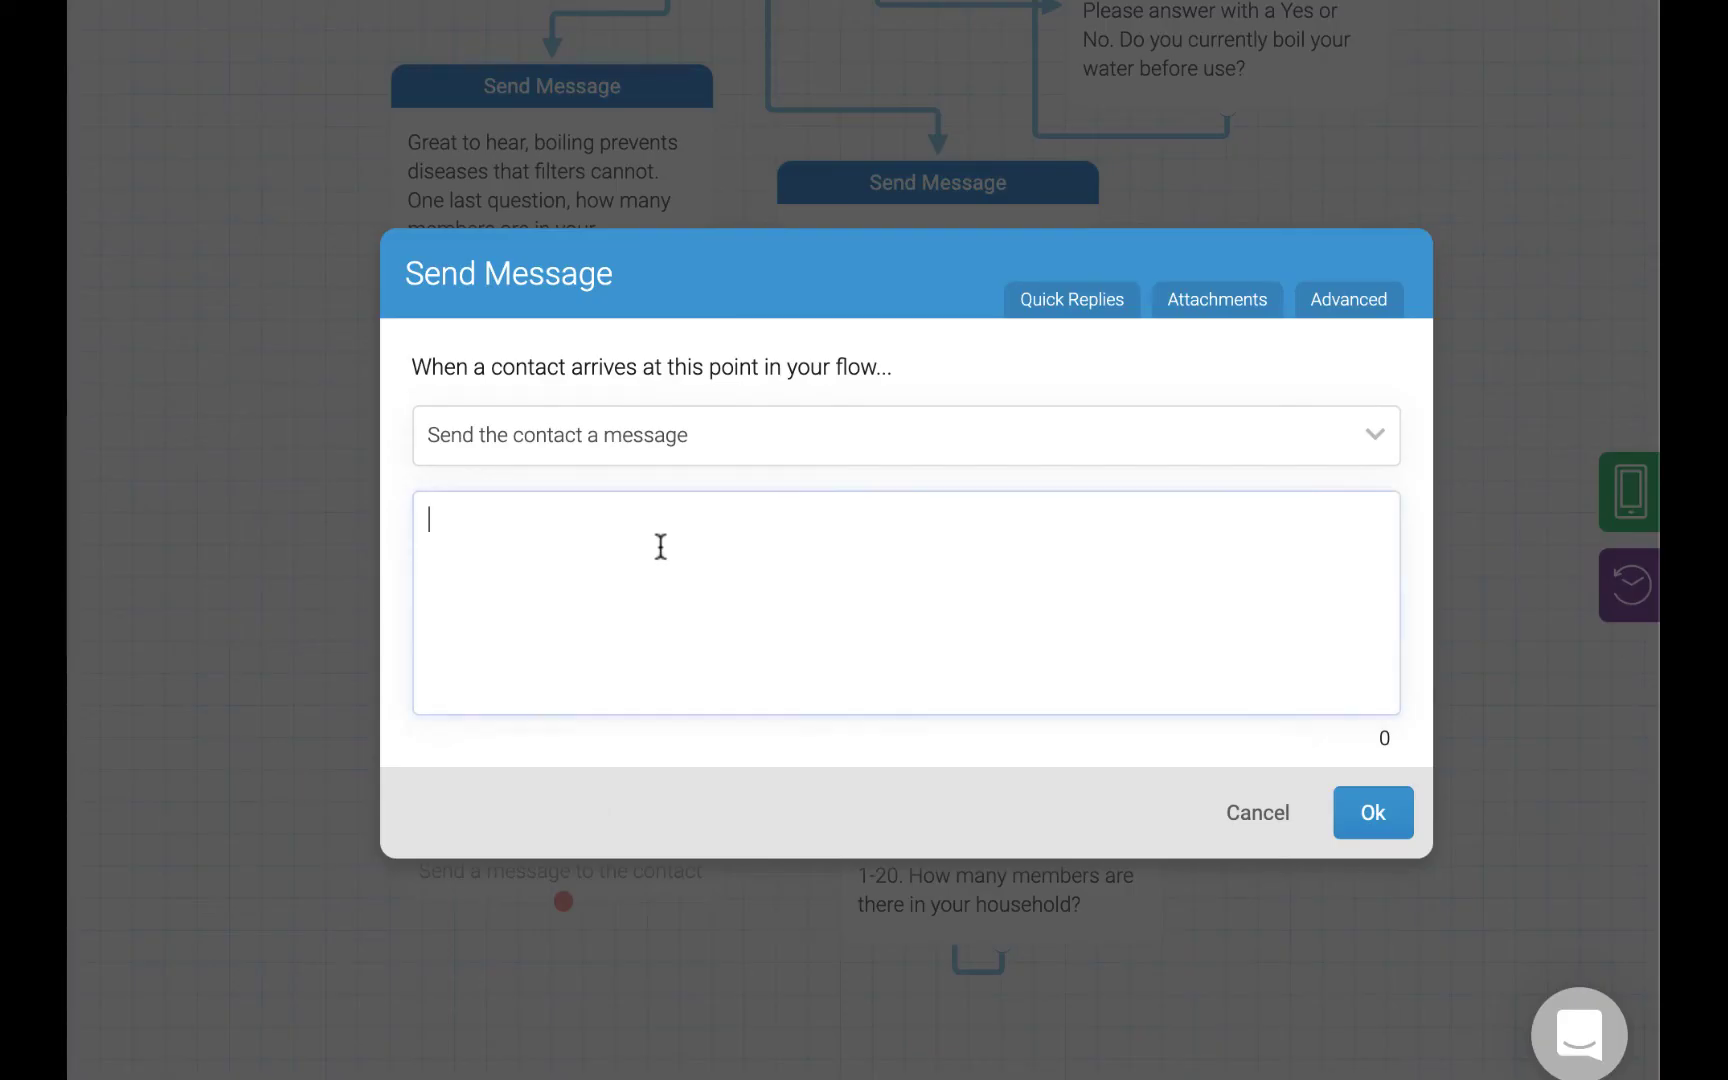
text(Great! Thanks again for your time, @contact.name. Please contact us if you have any questions. In the meantime, enjoy your clean water.)
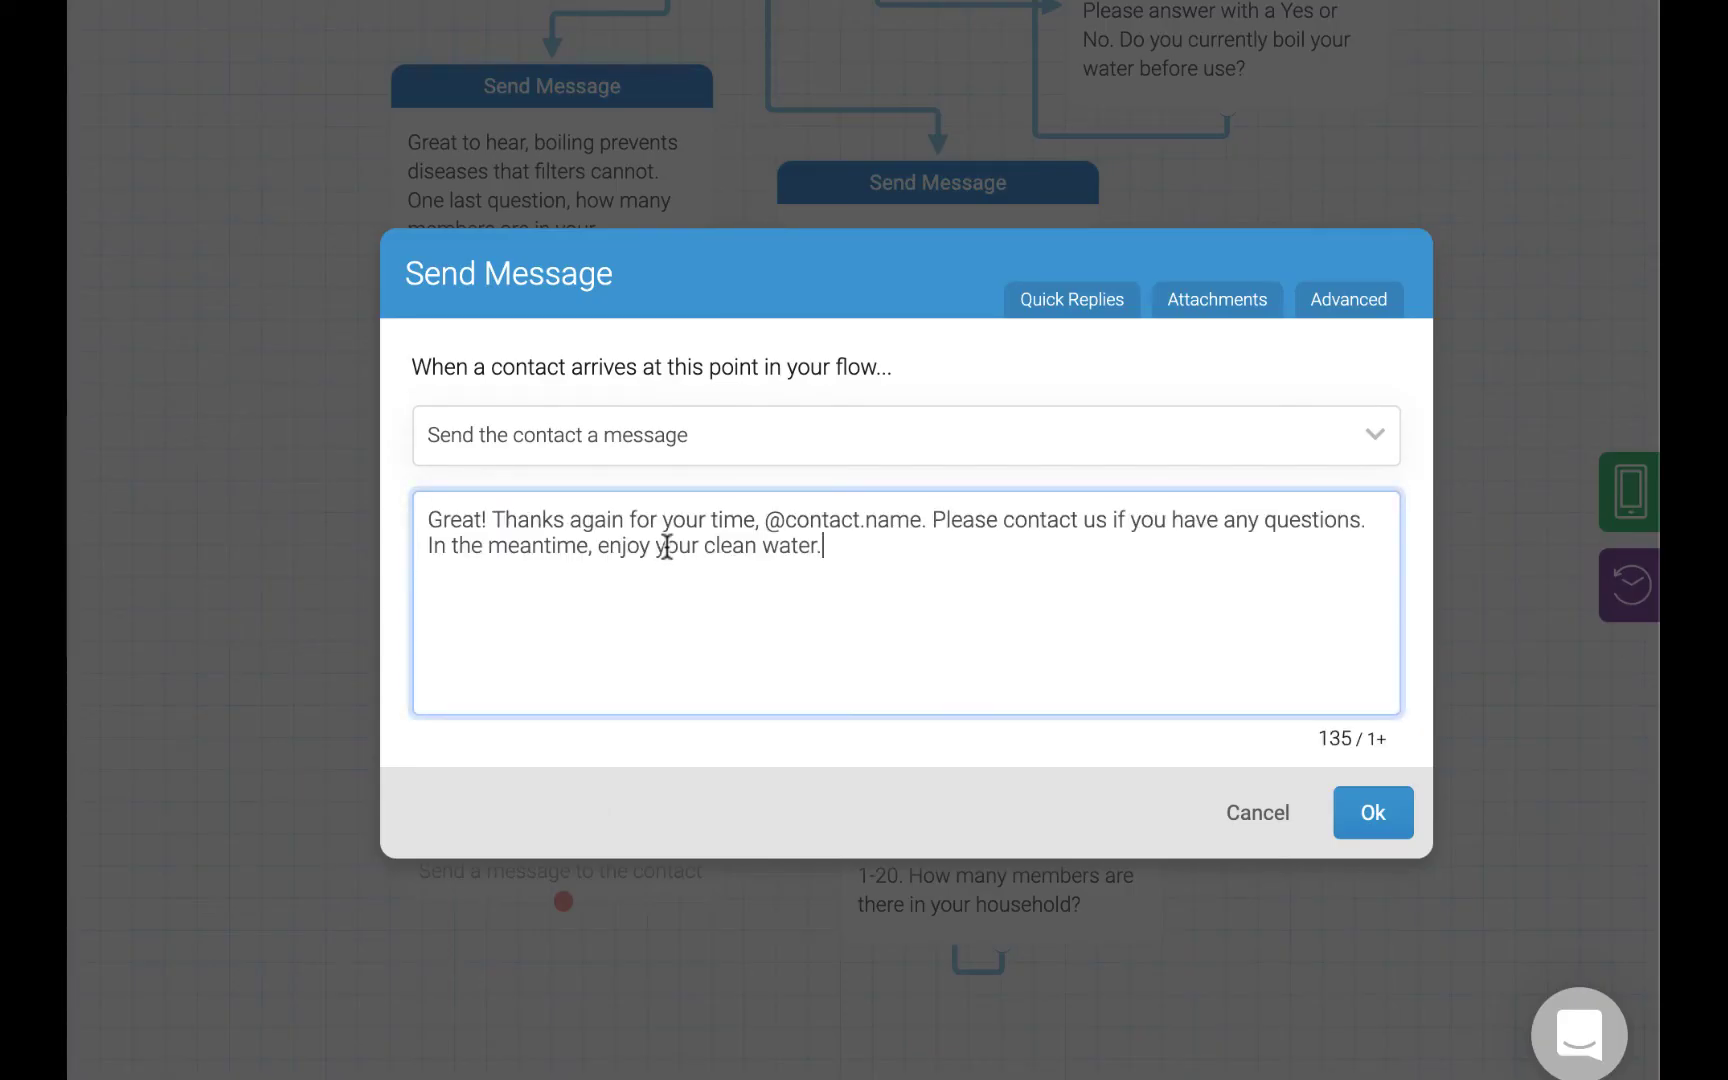
Save the closing thank-you message, then answer 'stream' in the test simulator.
click(1373, 814)
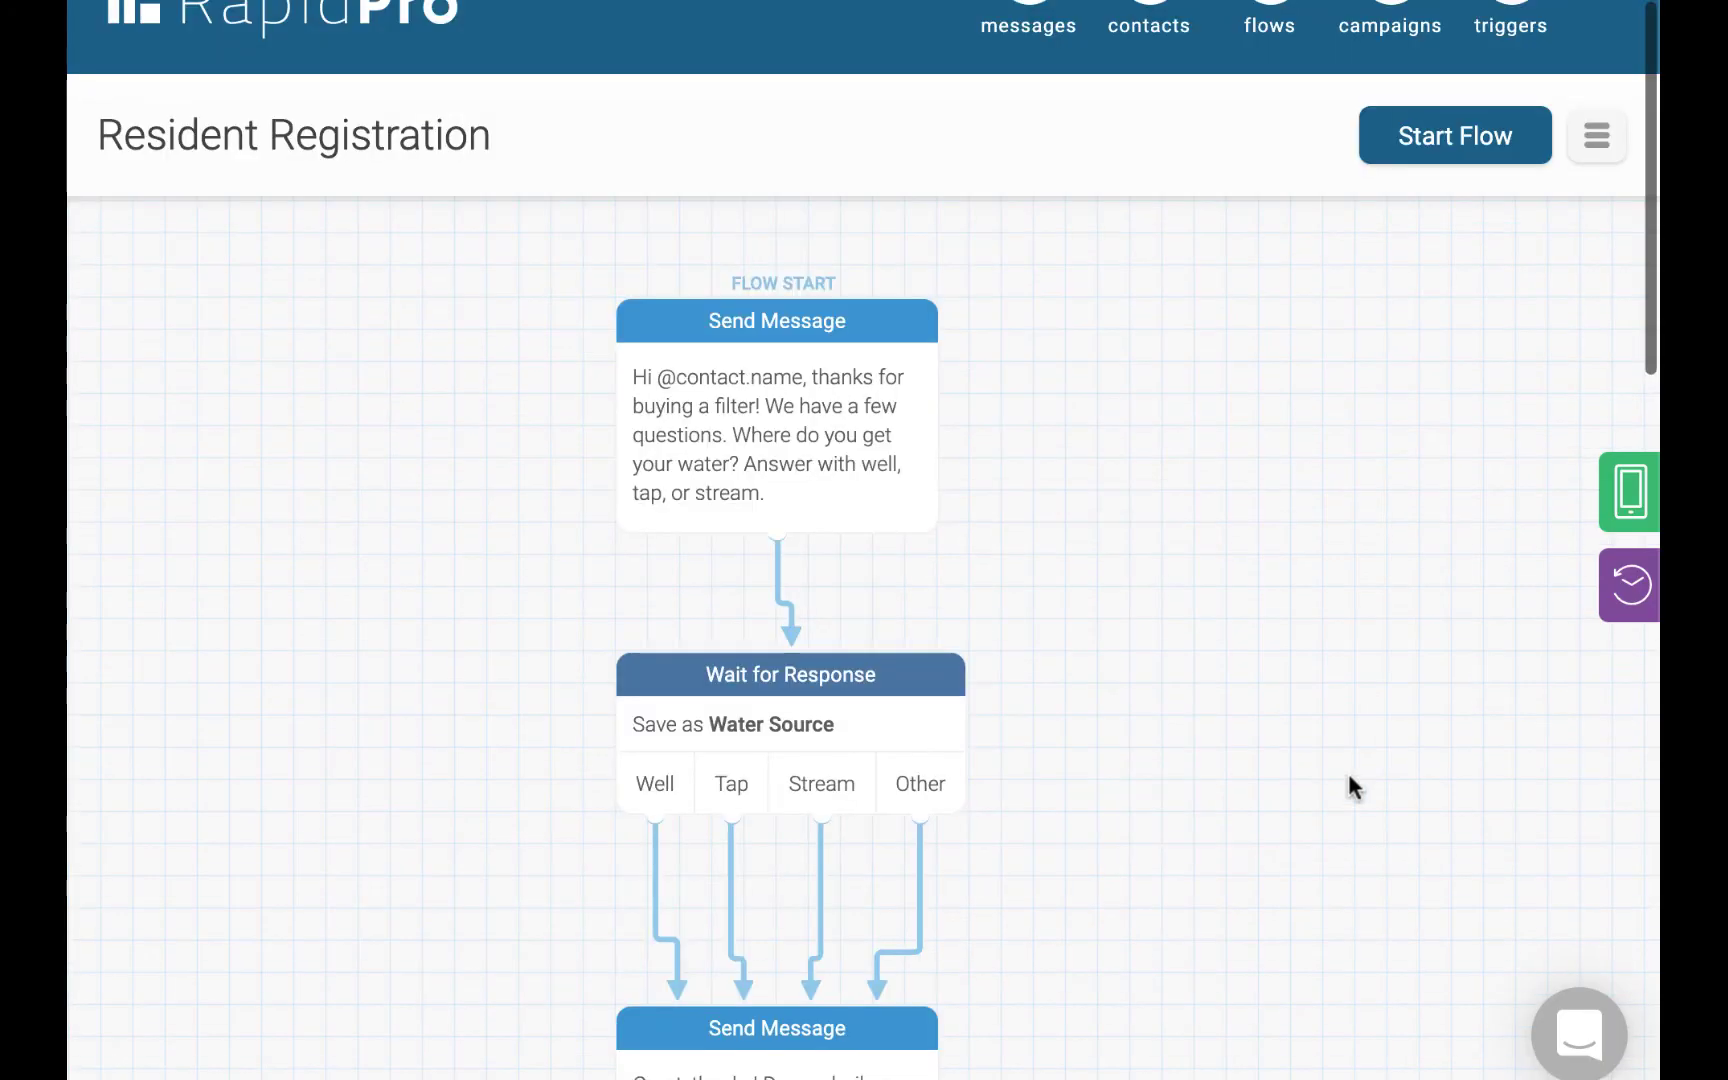
click(1612, 527)
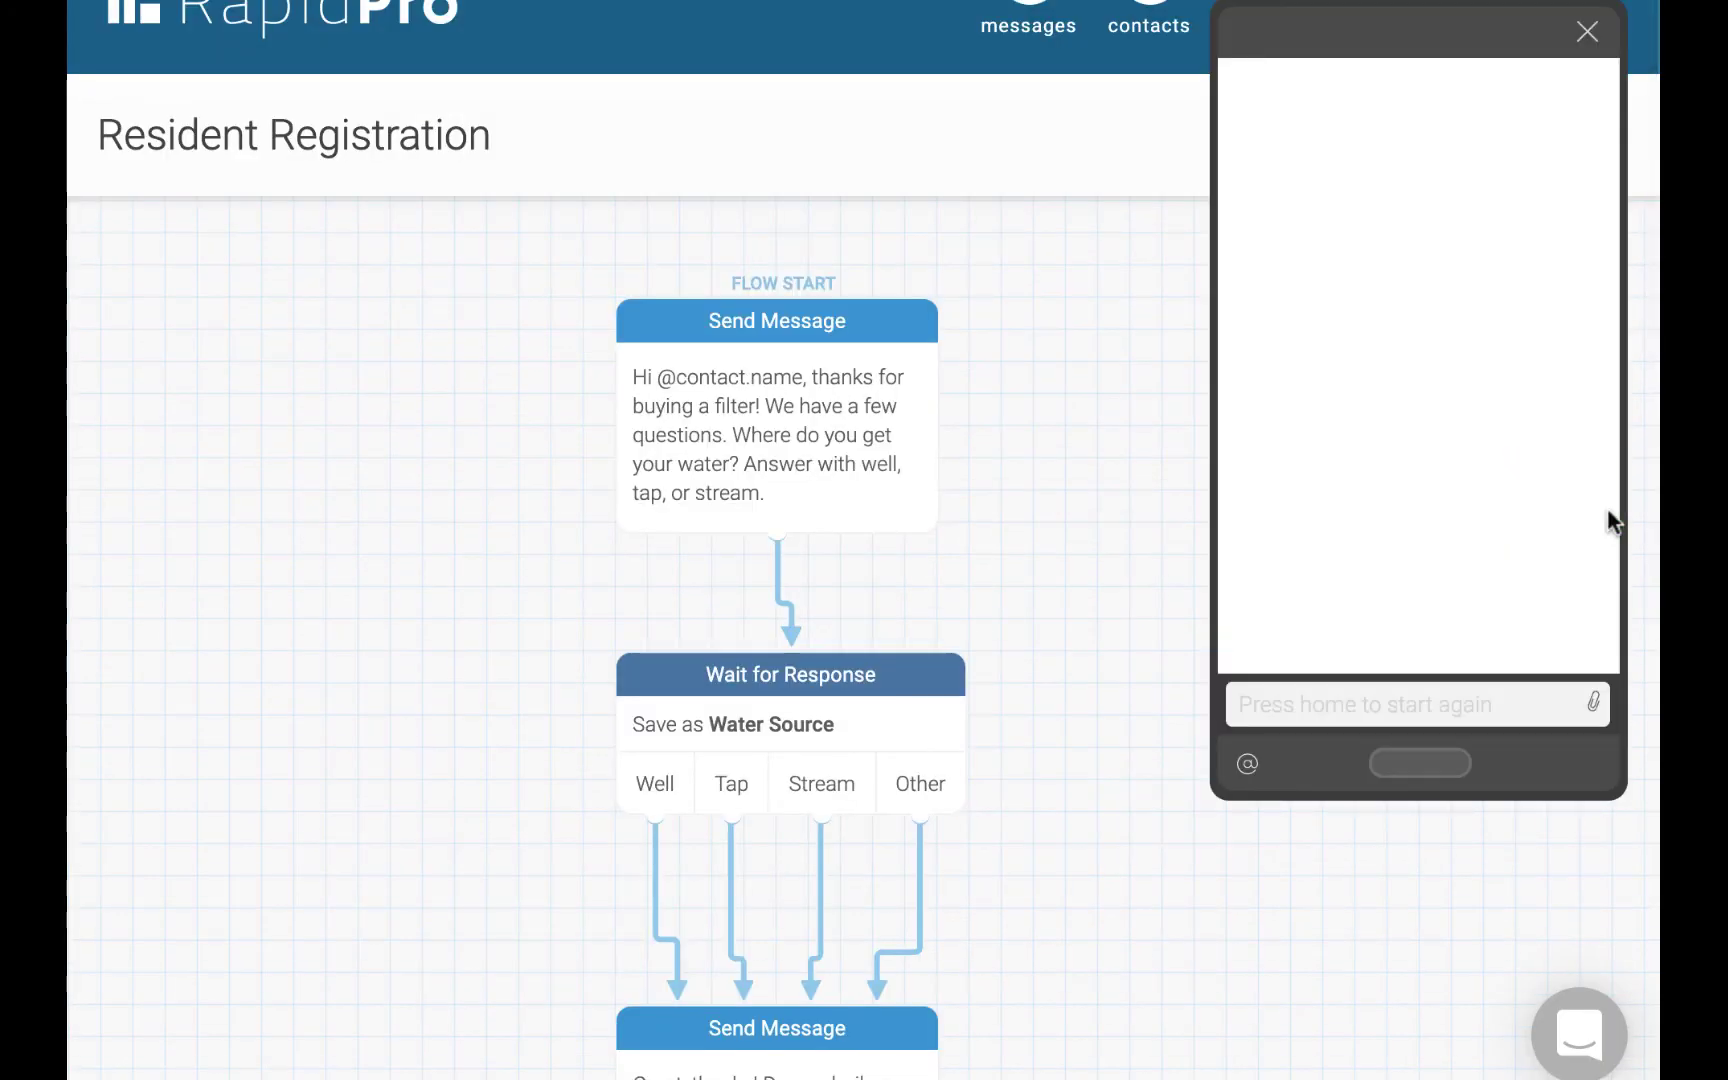
scroll(1457, 31, down, 3)
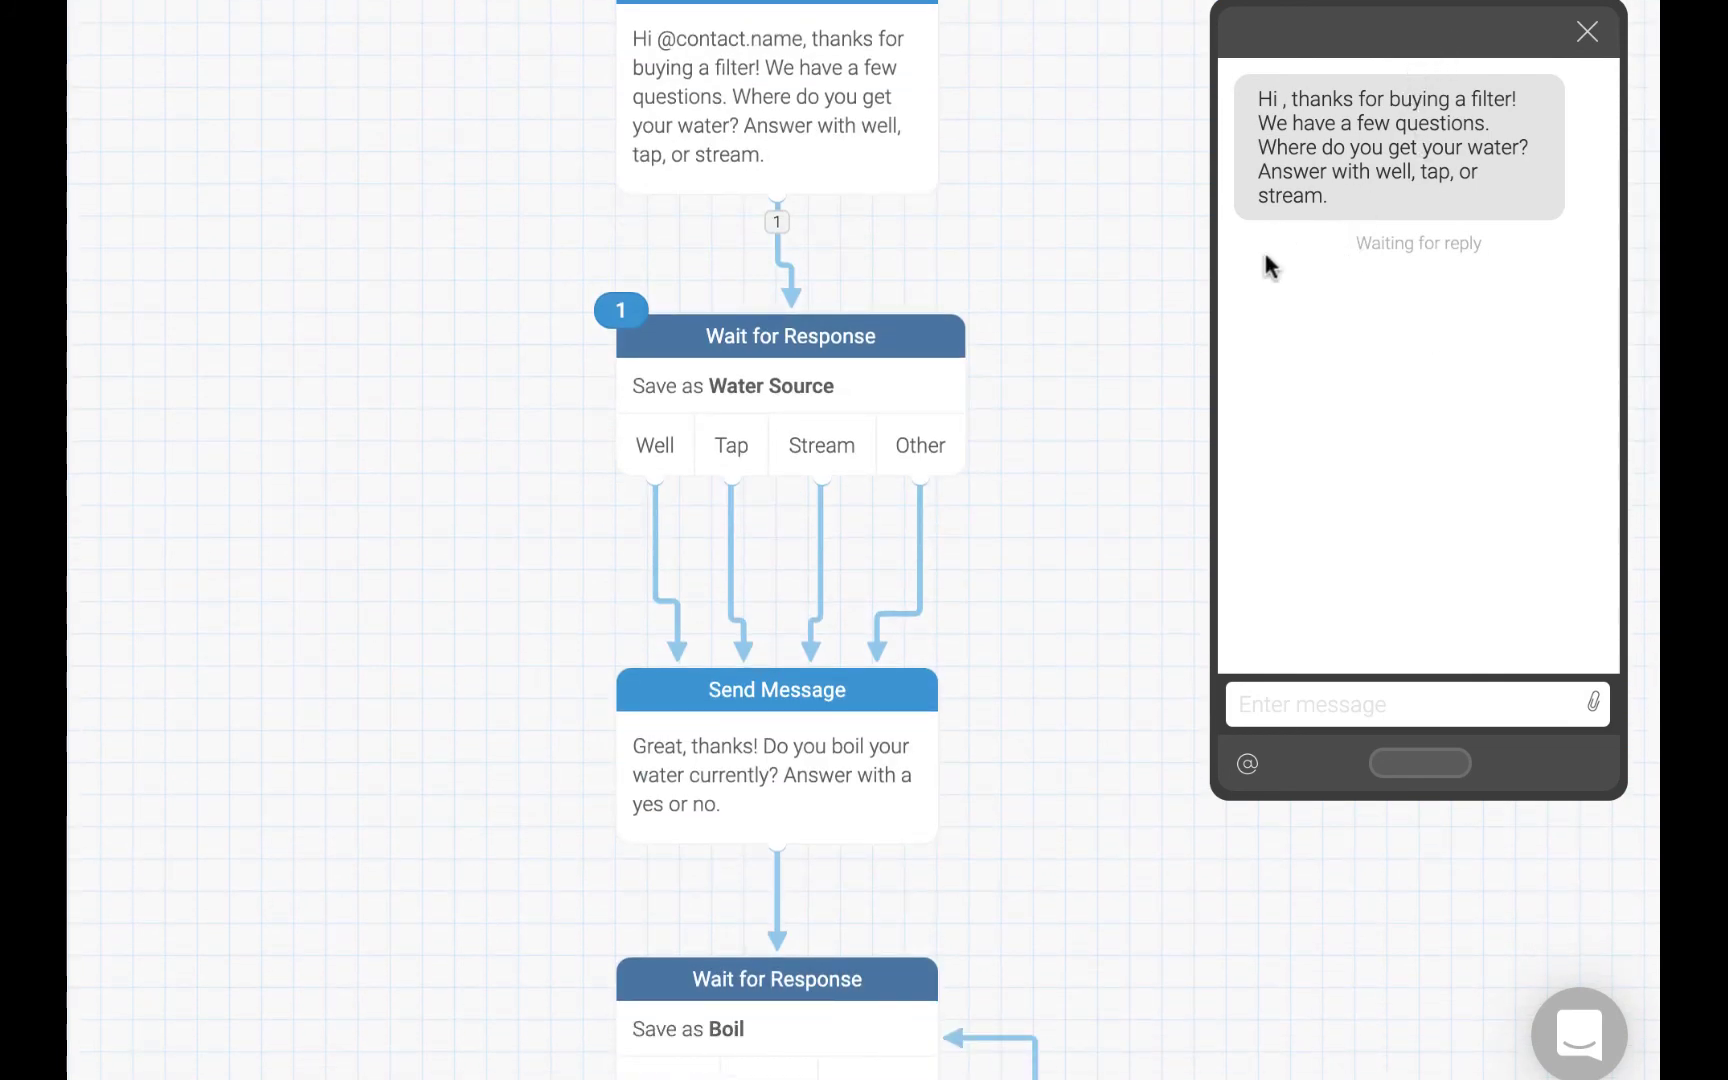
scroll(1204, 698, down, 2)
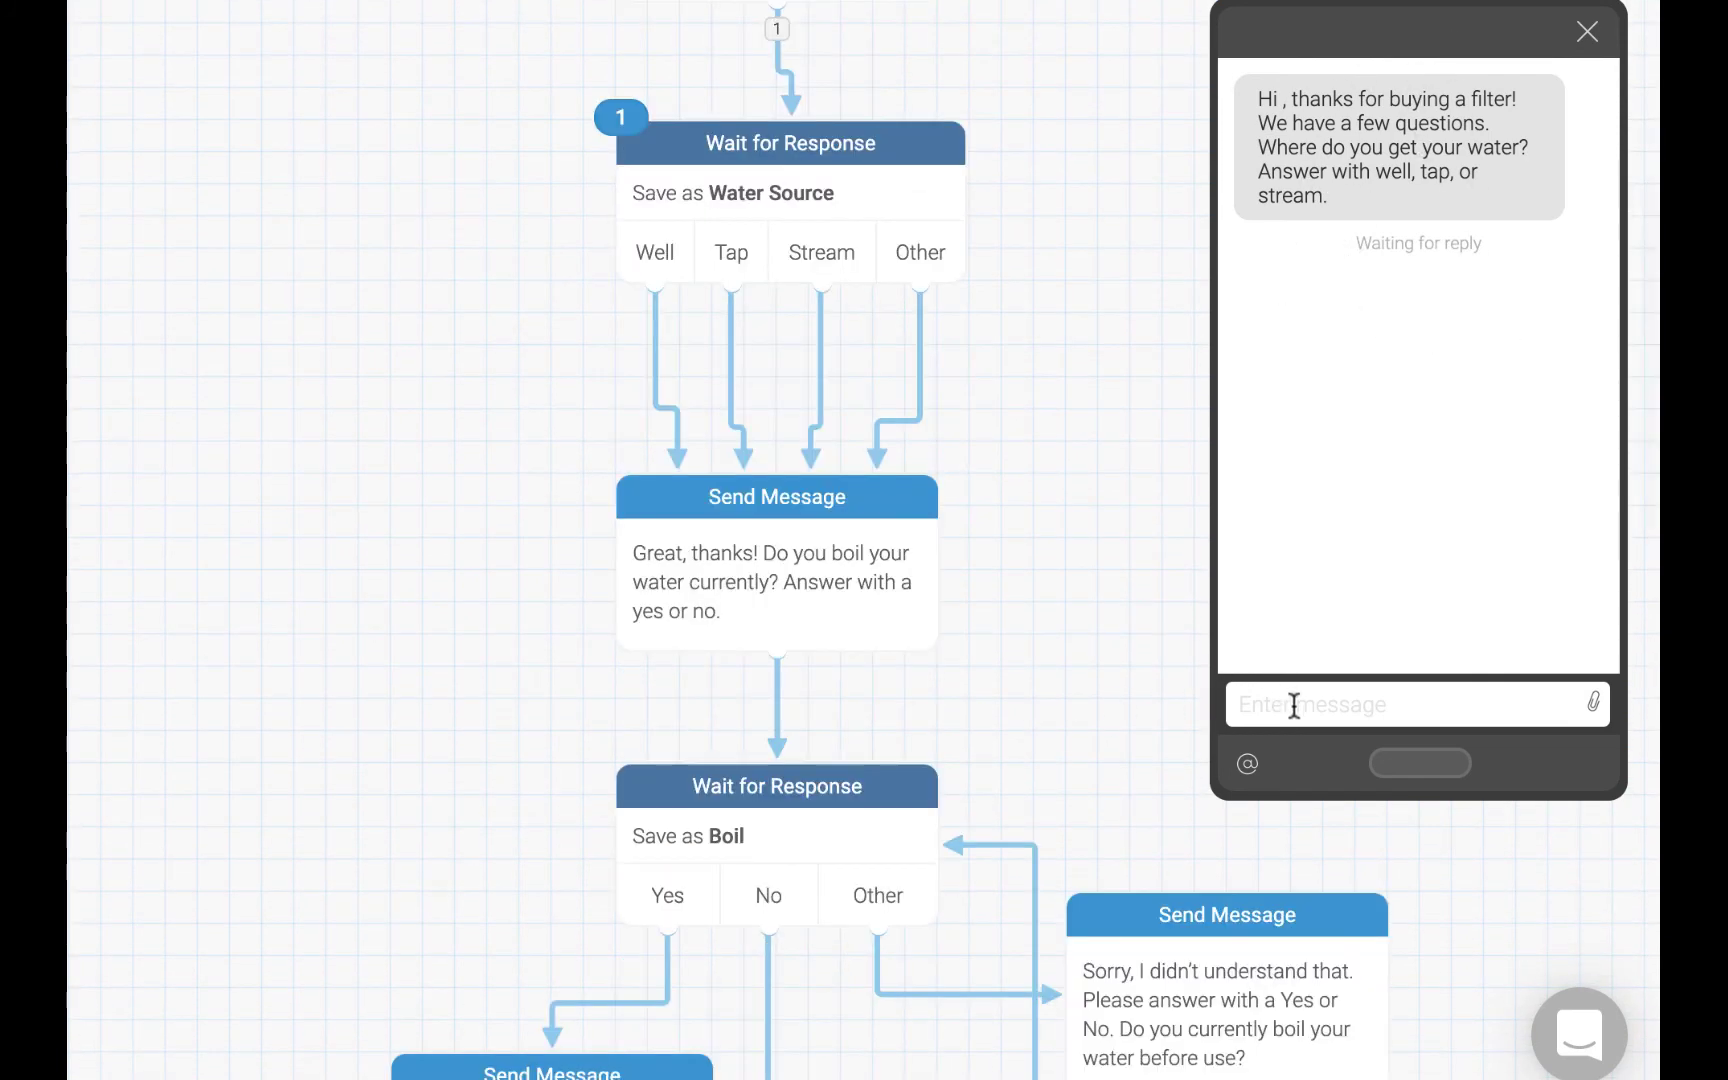
text(stream)
key(Return)
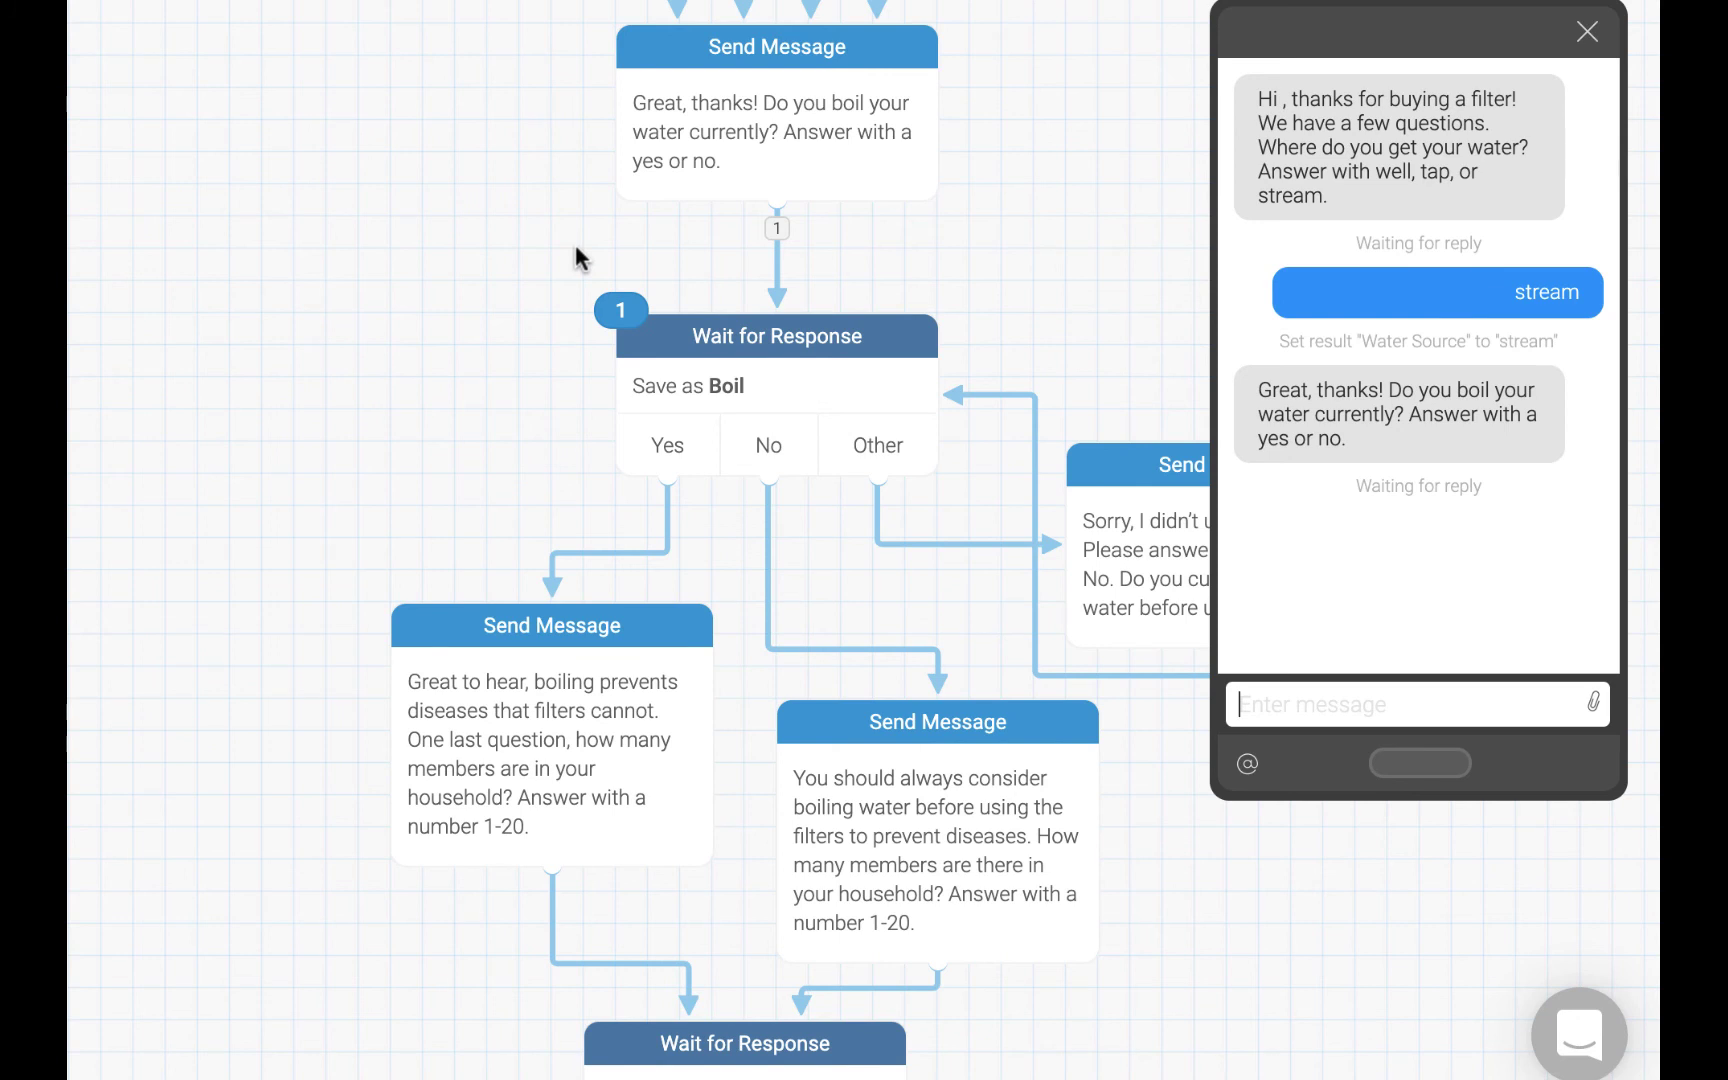
Reply 'sometimes', 'yes' and household count 4 until the flow exits, then close the simulator.
text(sometimes)
key(Return)
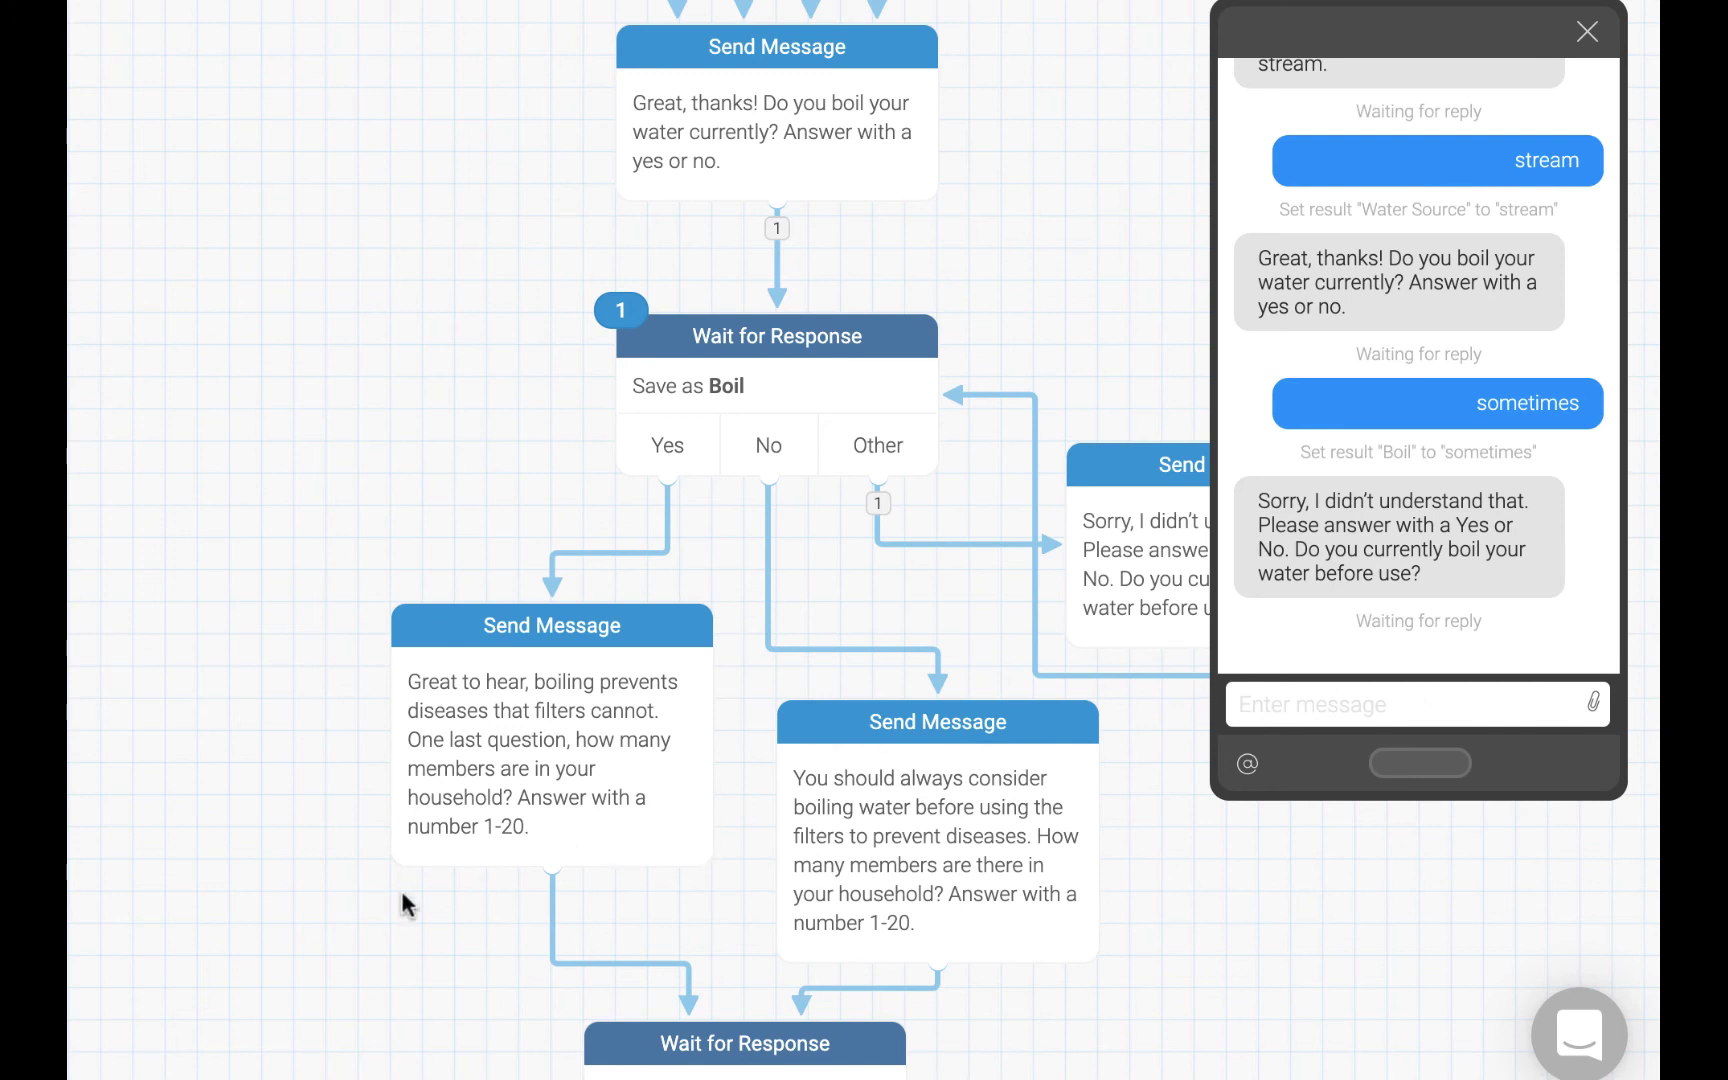
scroll(405, 906, down, 5)
text(yes)
key(Return)
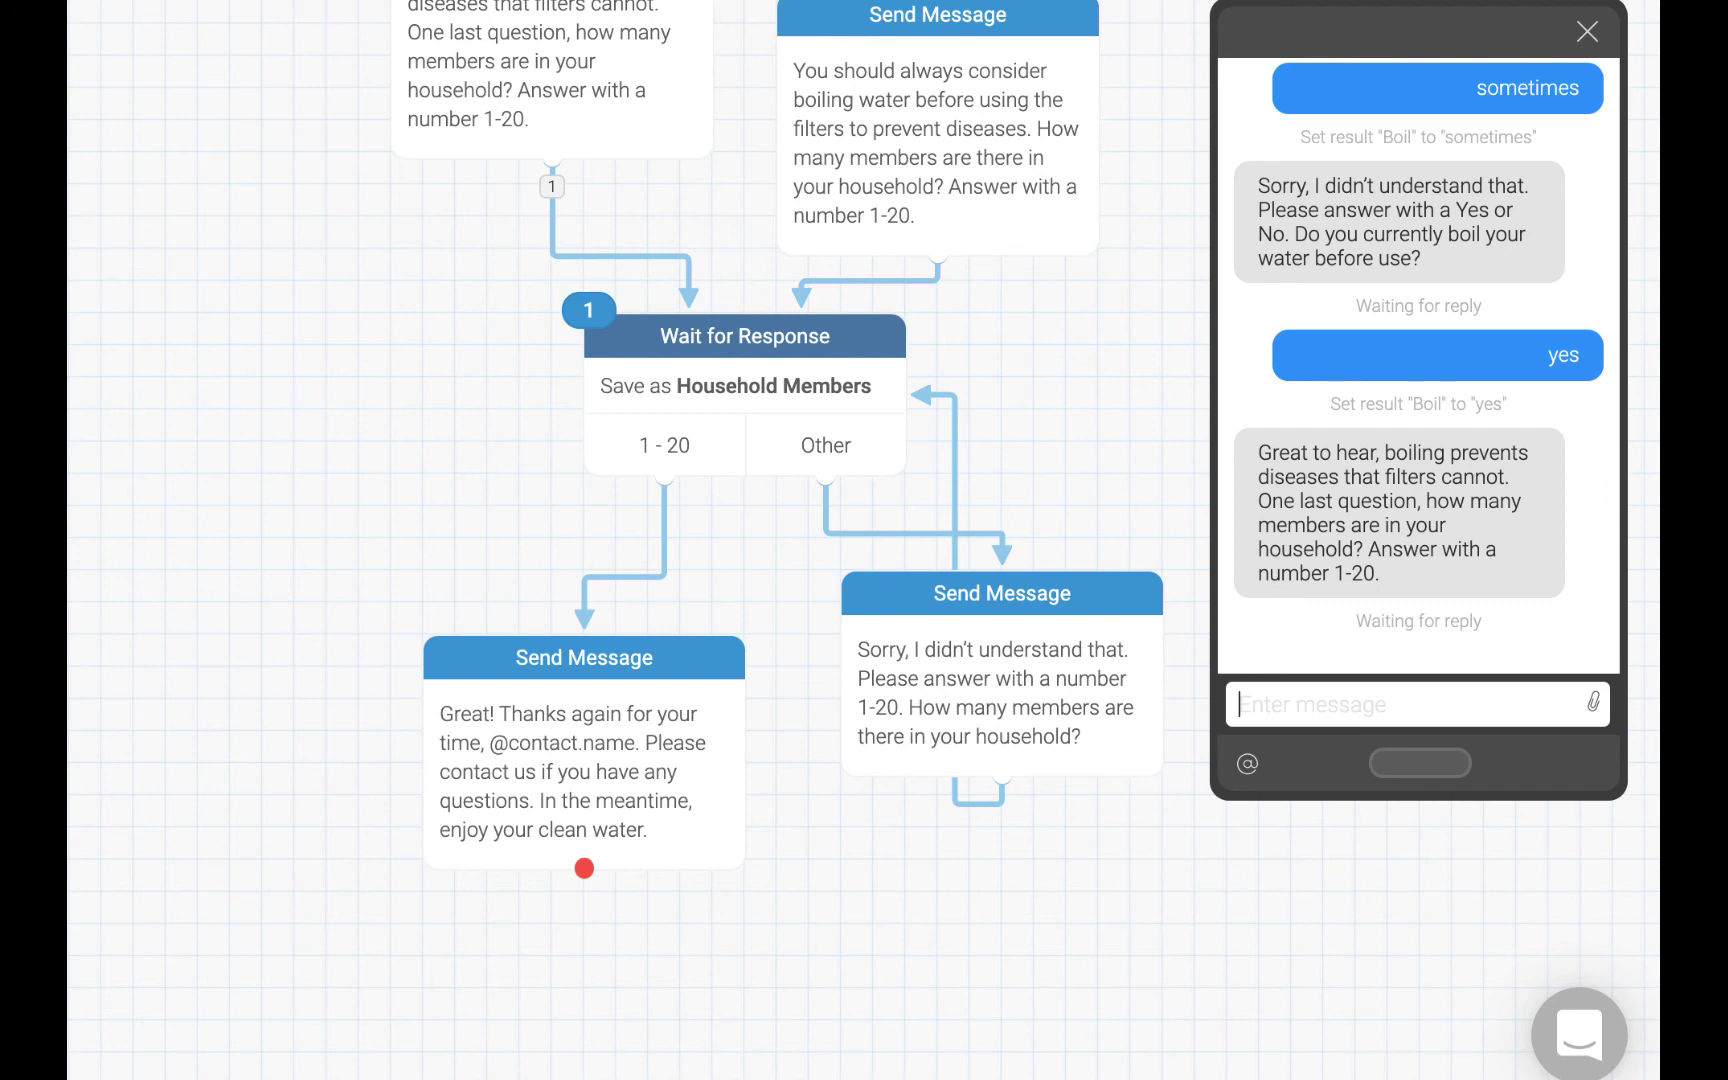
text(4)
key(Return)
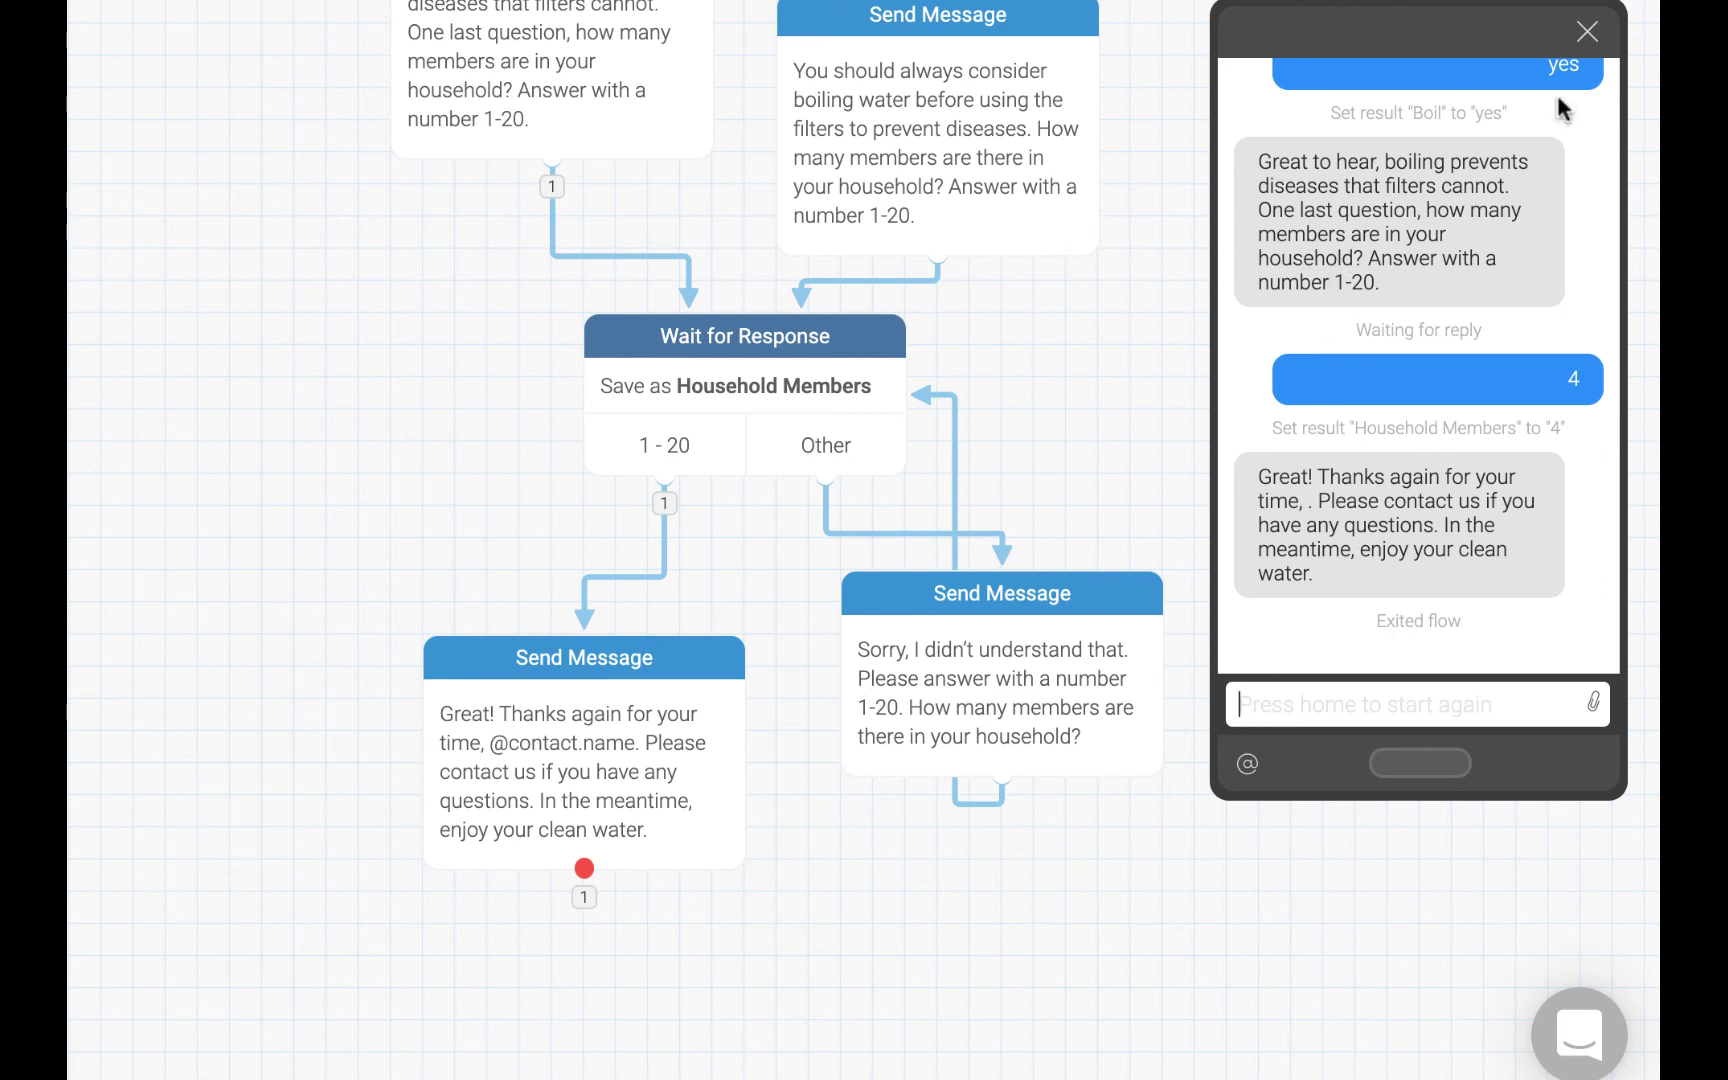
click(1587, 31)
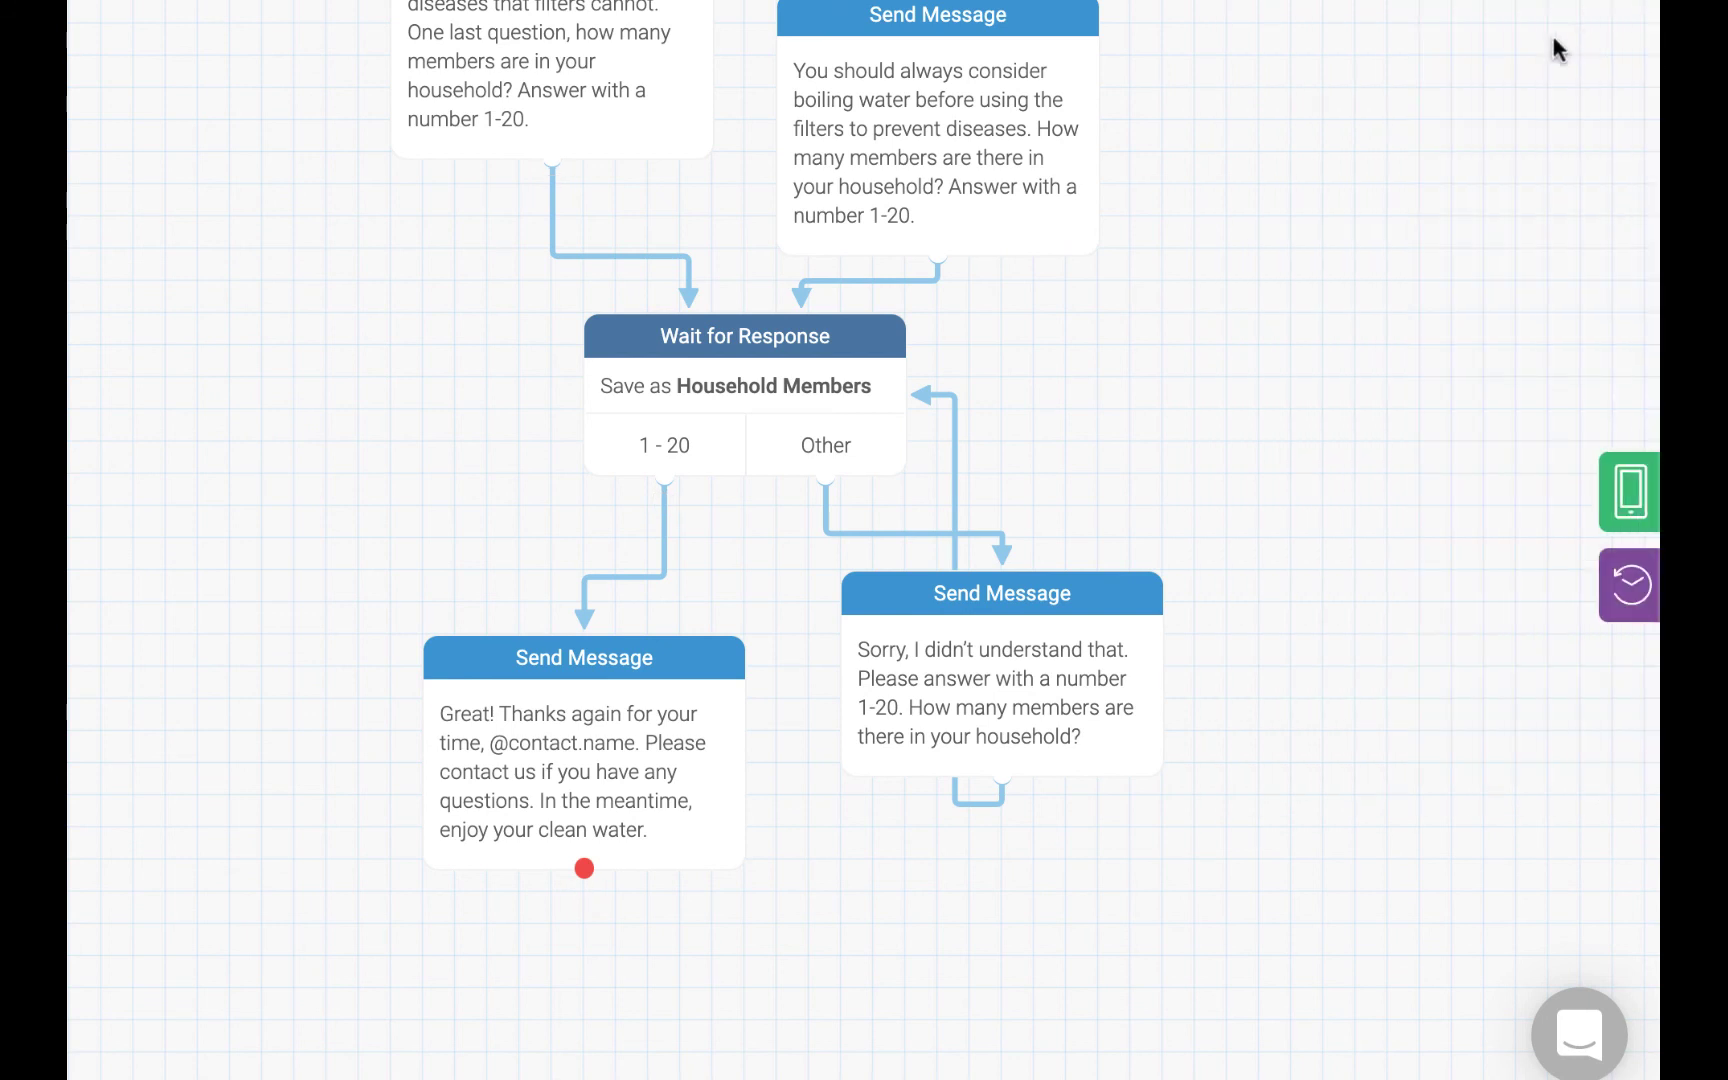
Begin a new join-group keyword trigger with the keyword 'join'.
scroll(1504, 62, up, 10)
scroll(1503, 60, up, 5)
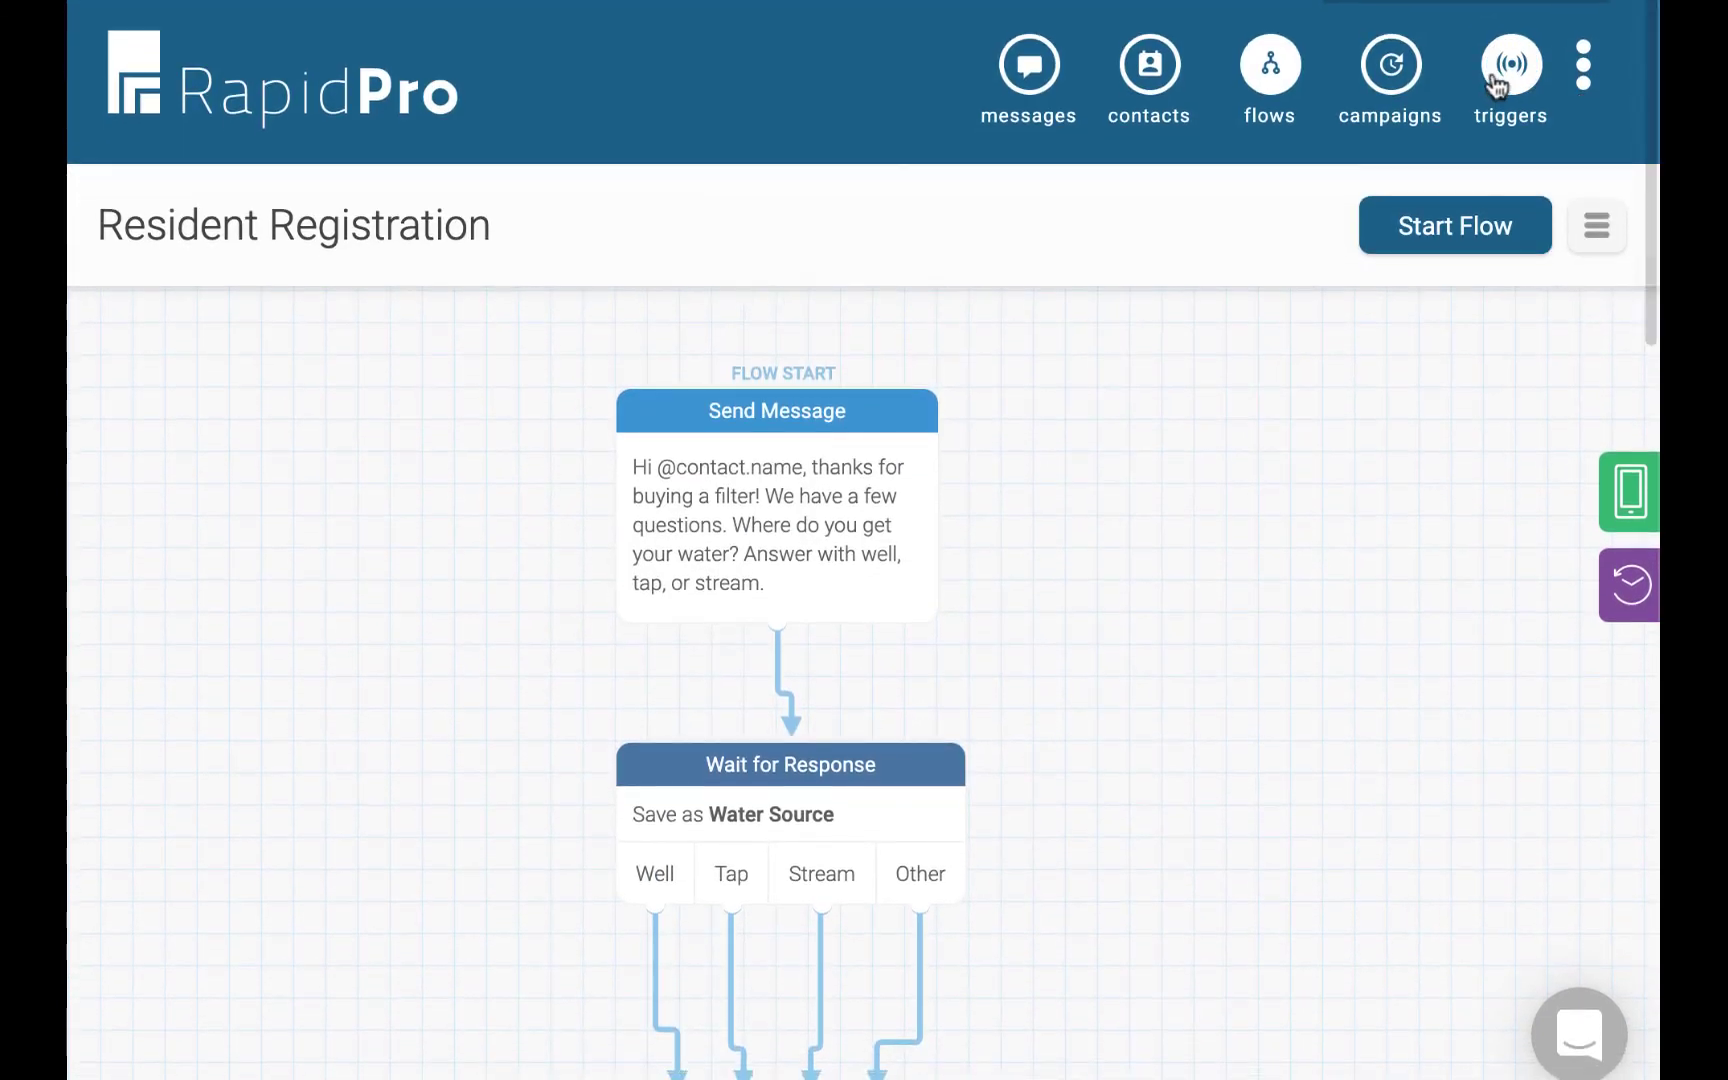
click(1503, 70)
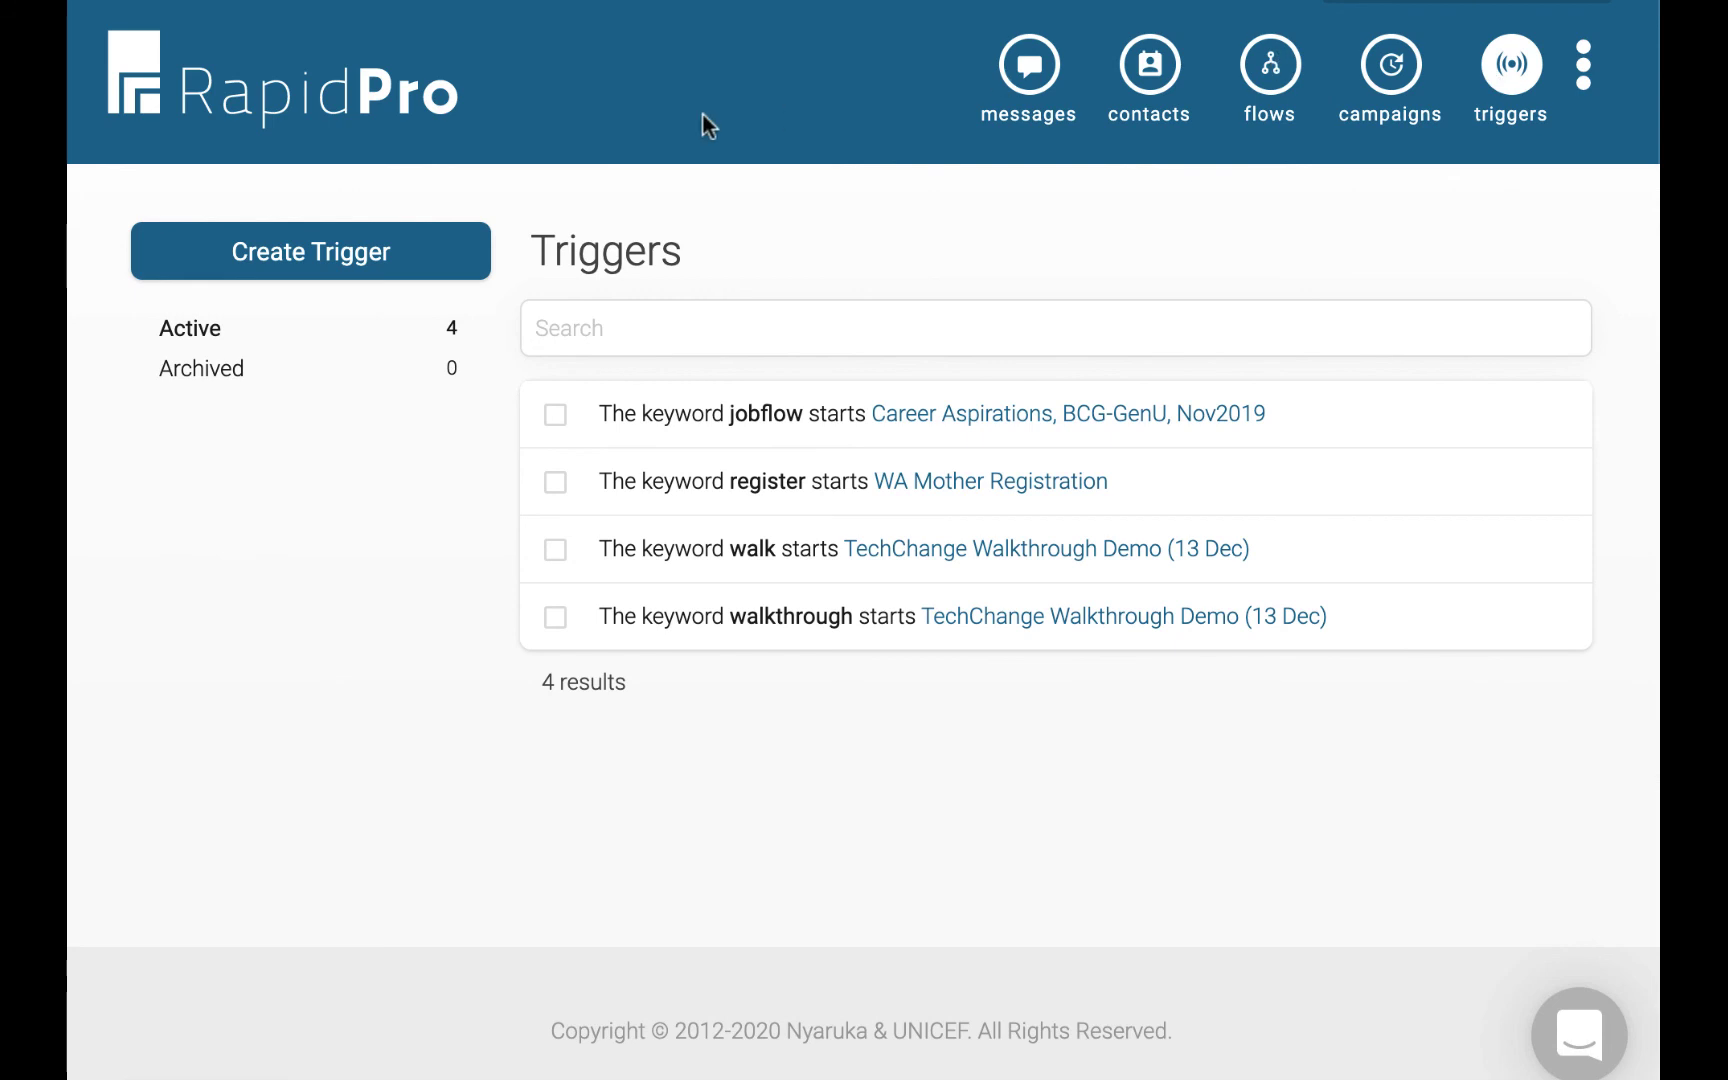
click(363, 262)
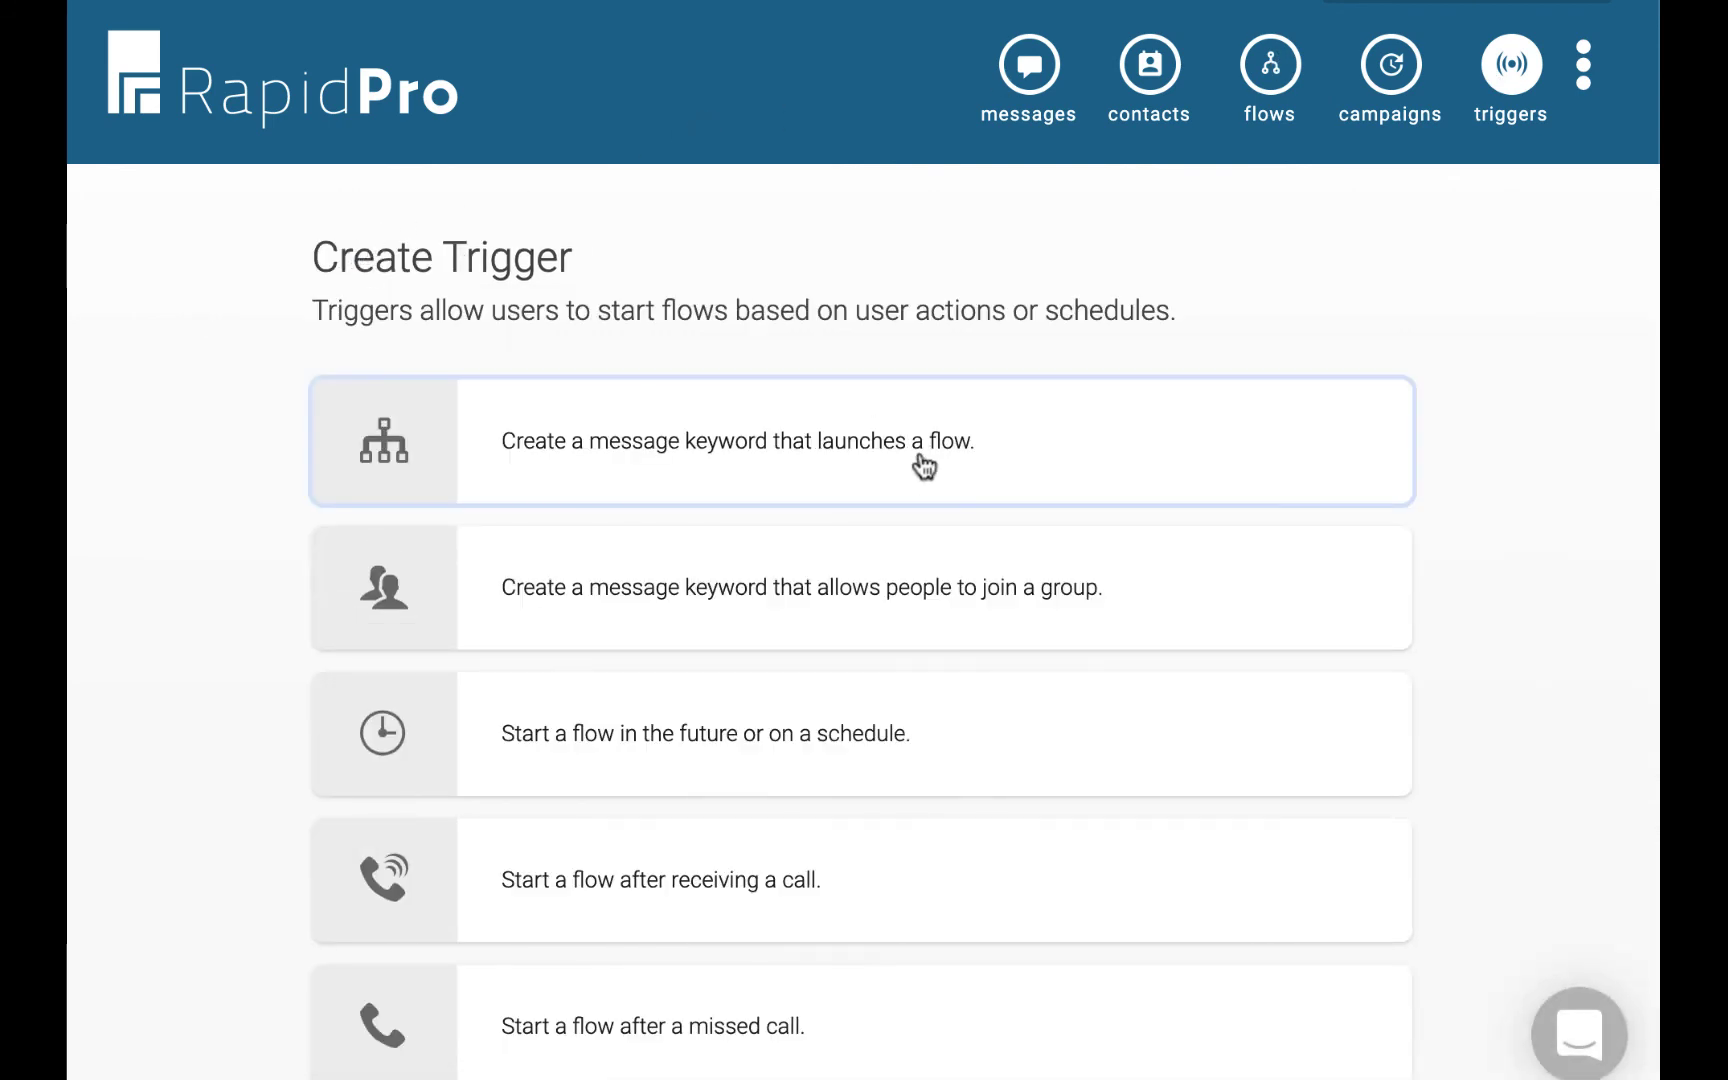
click(907, 596)
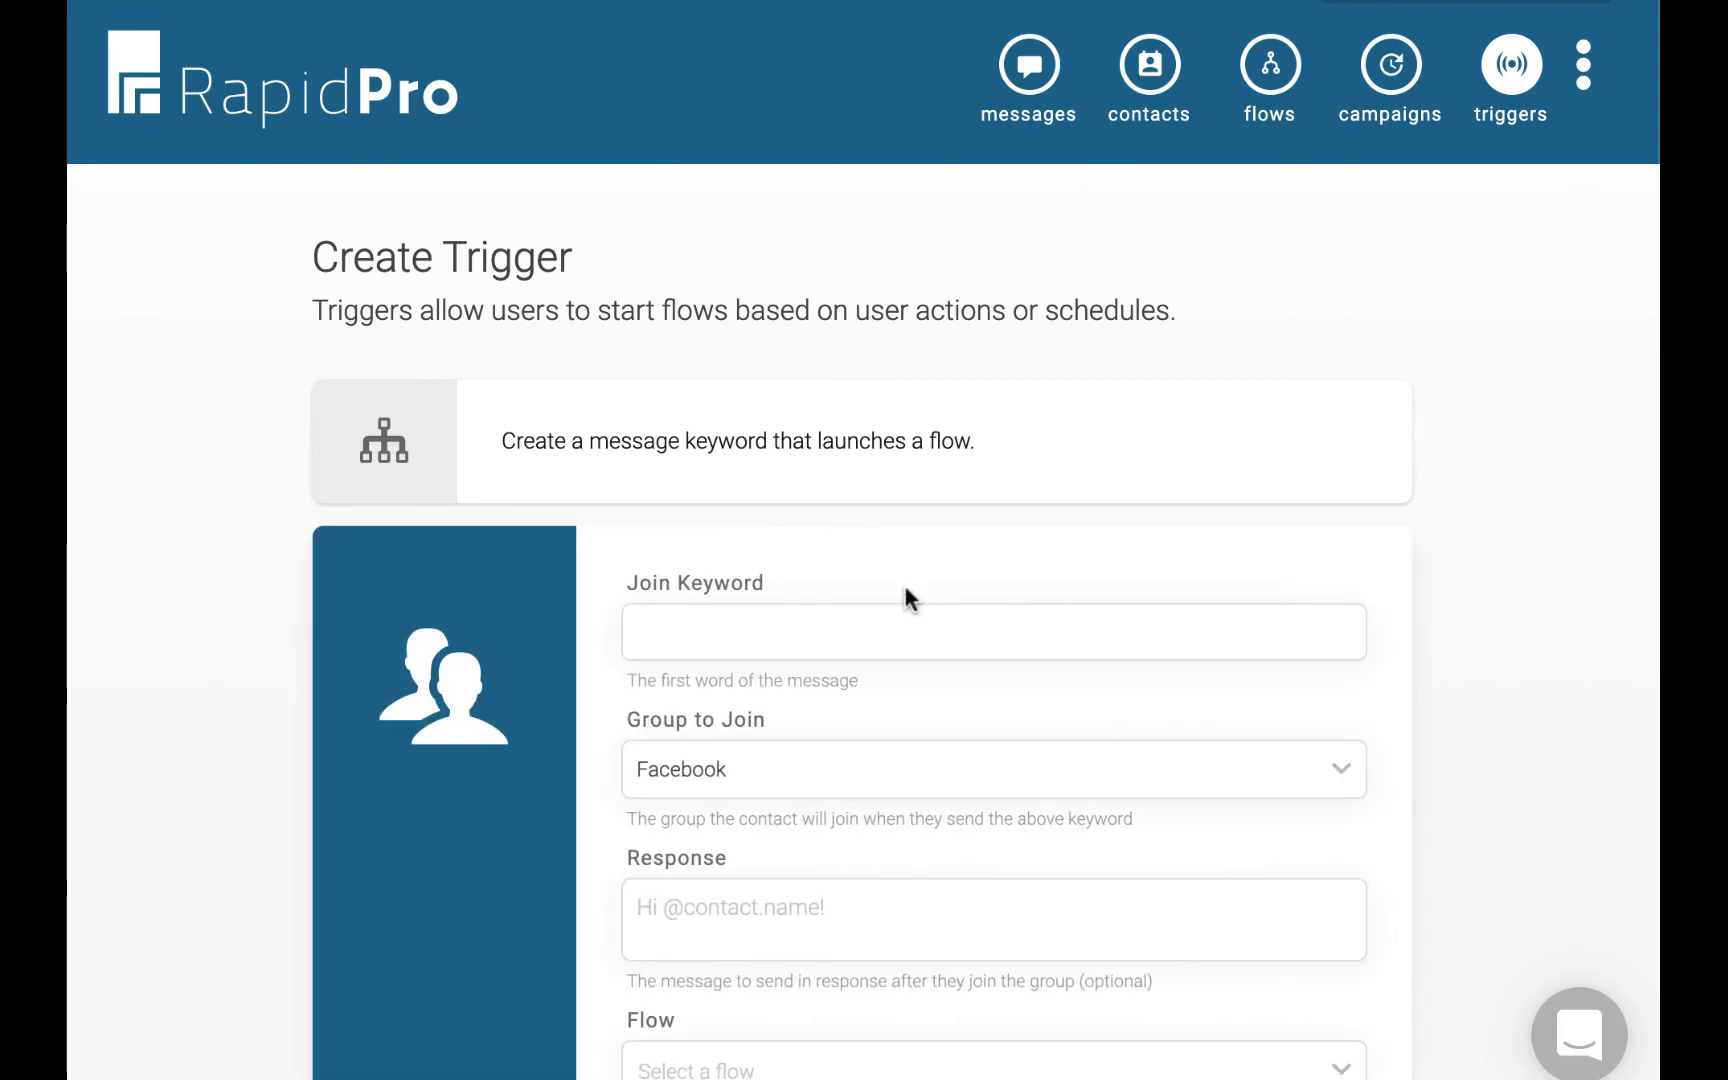
click(810, 630)
text(join)
Have the trigger add contacts to Residents and start Resident Registration, then save it.
click(802, 770)
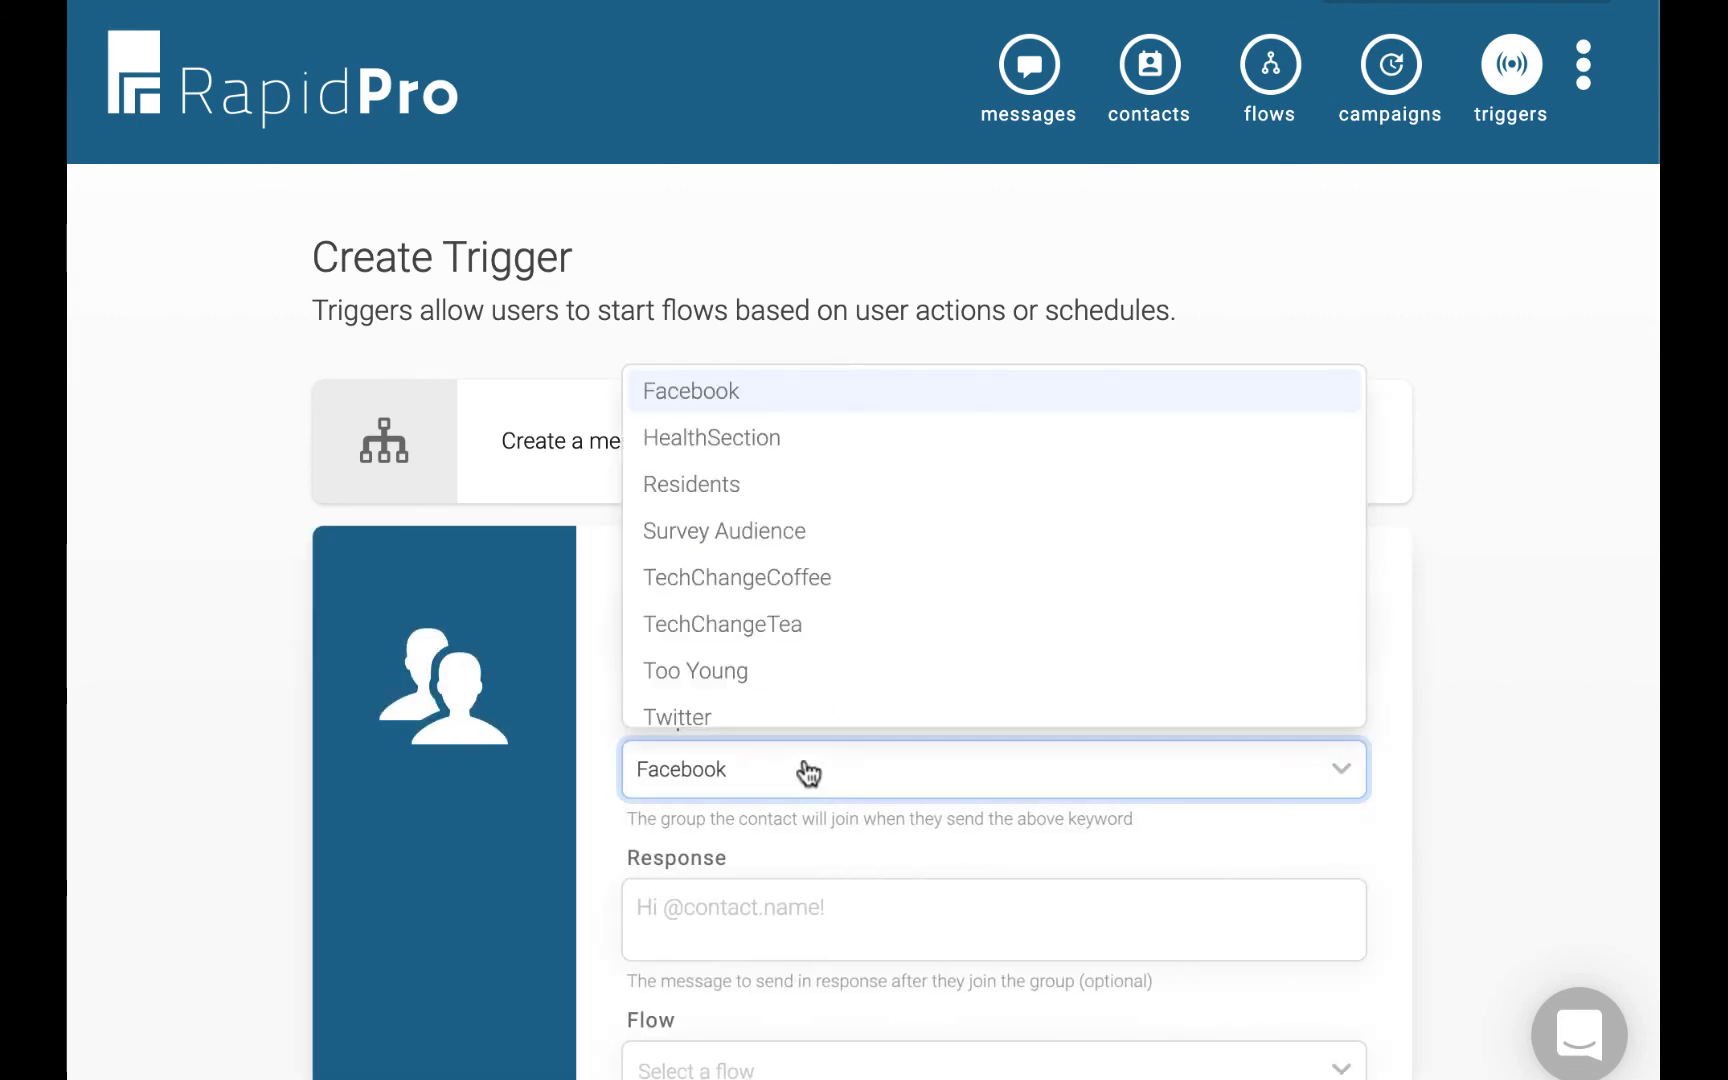
click(831, 478)
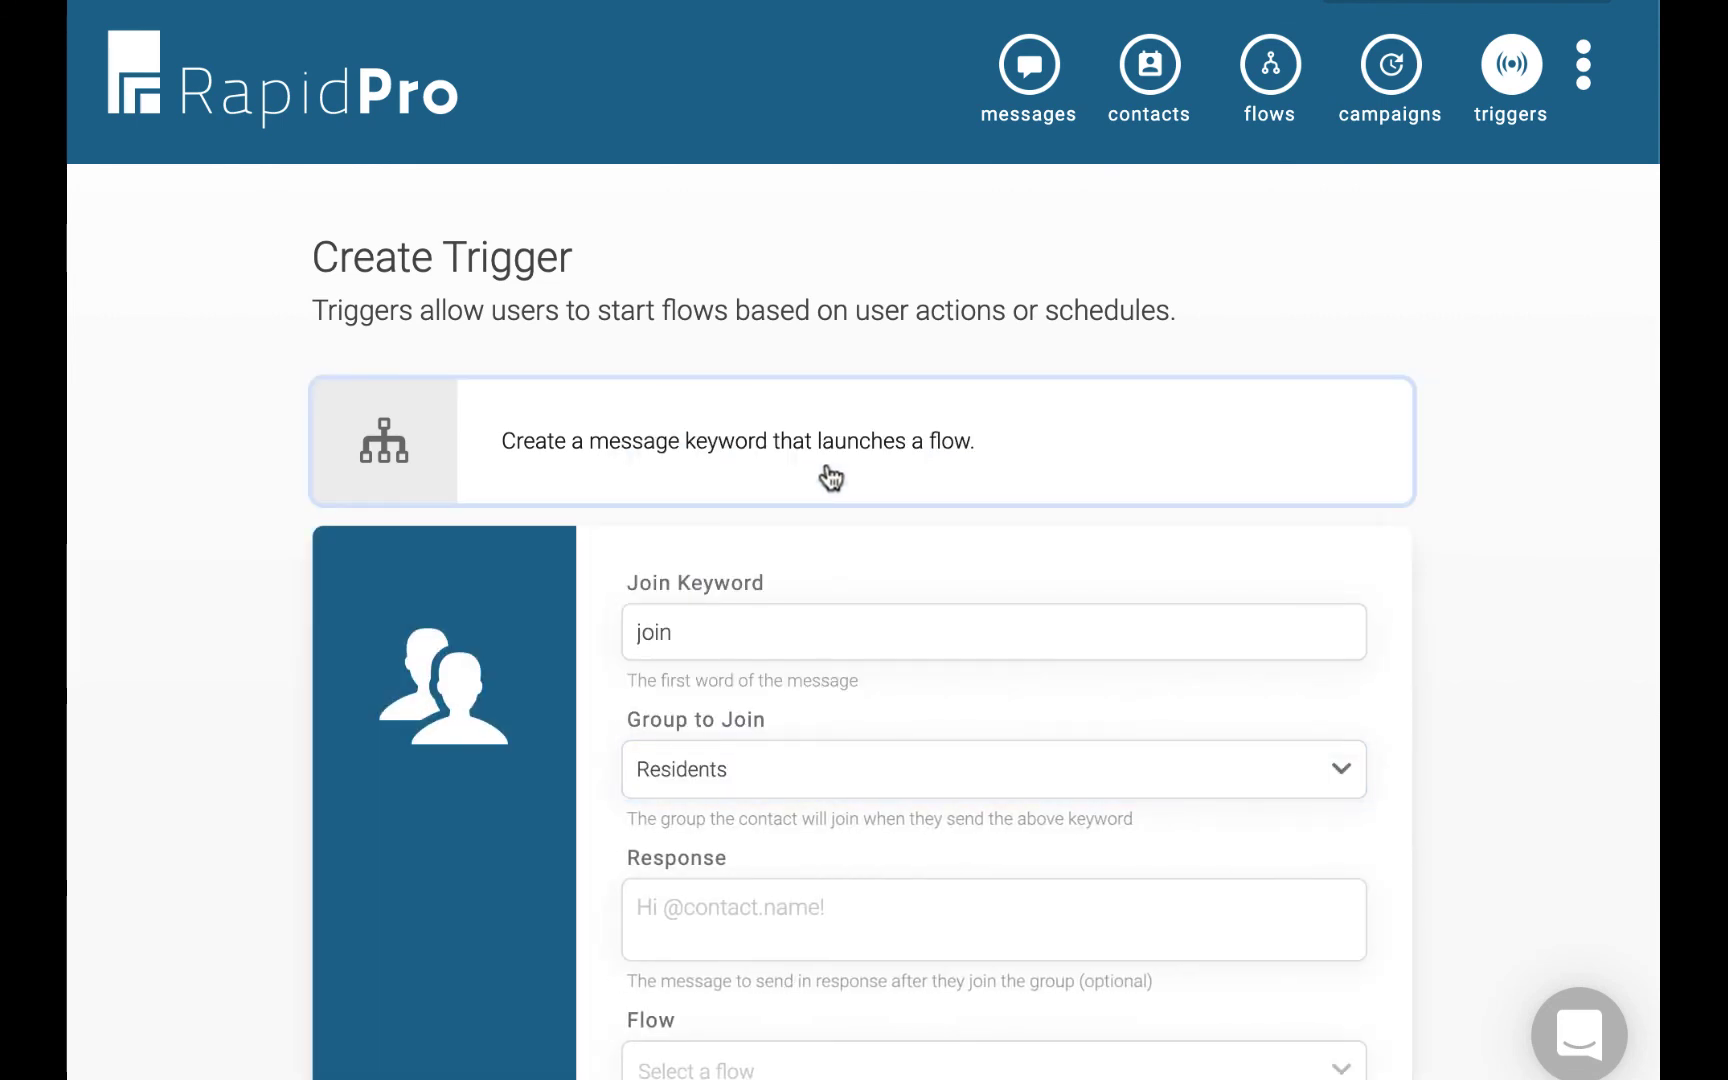
scroll(825, 472, down, 3)
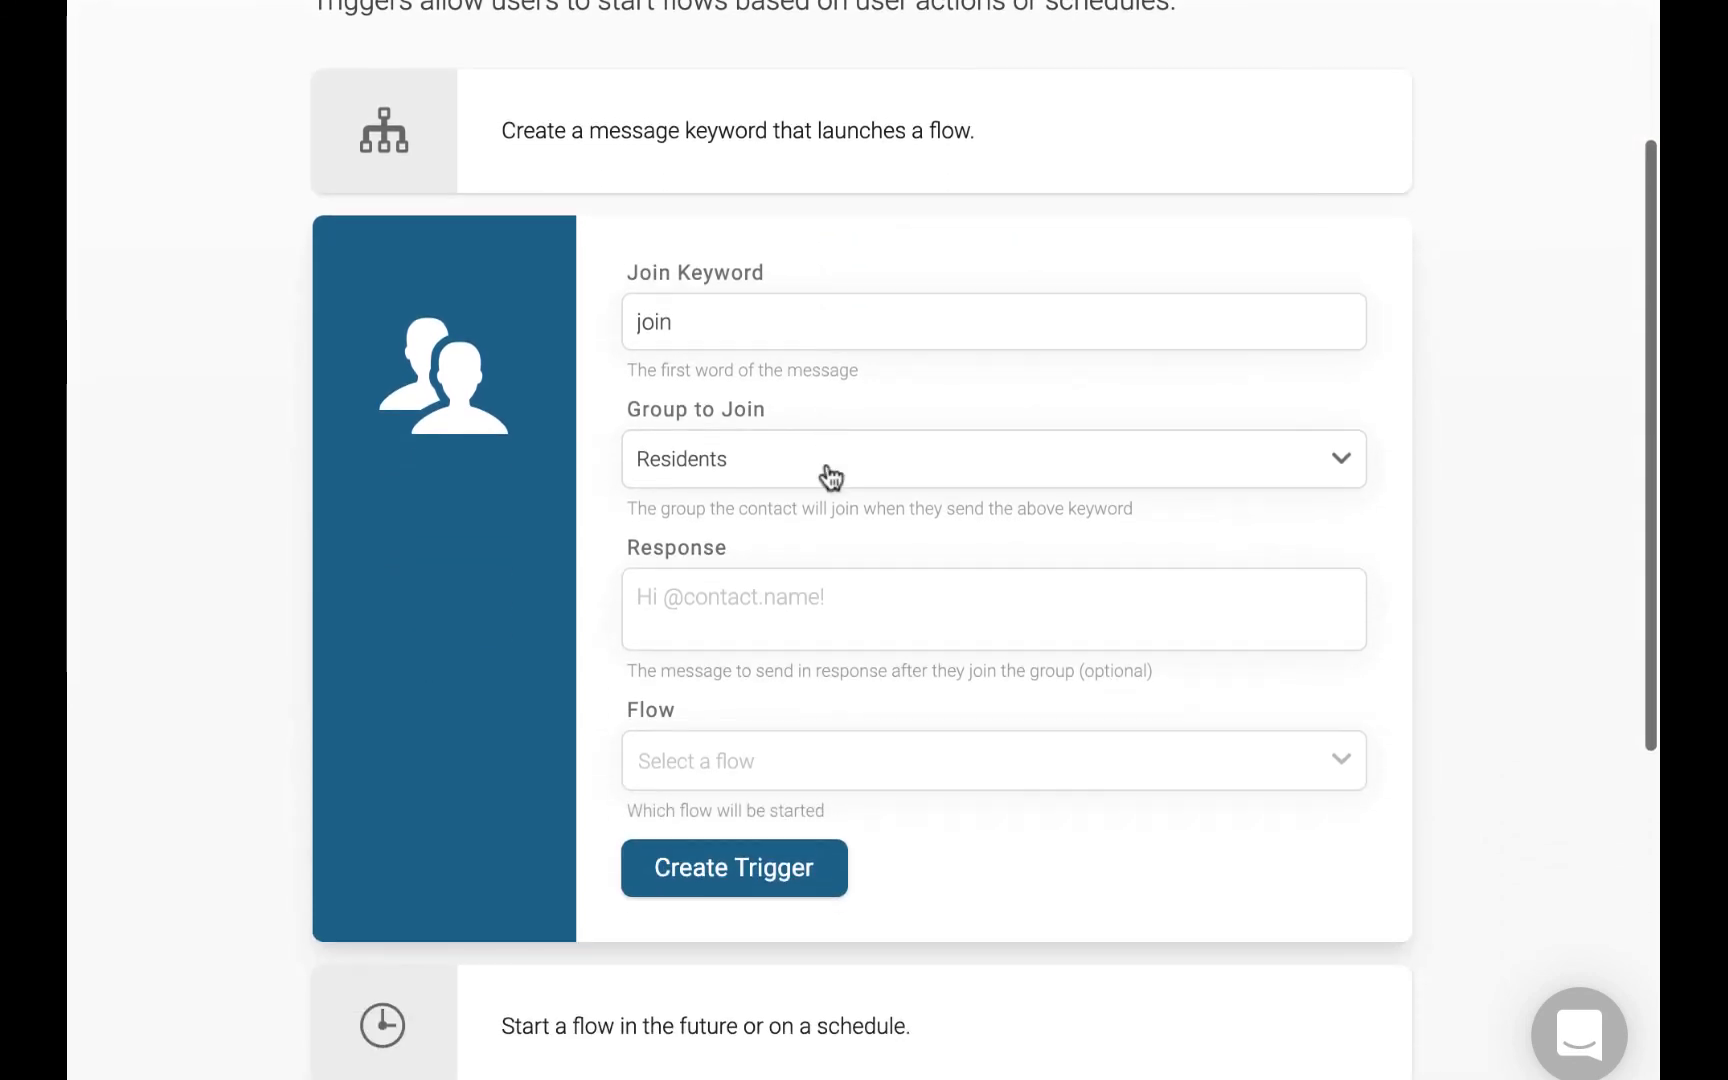
click(694, 779)
scroll(752, 644, down, 1)
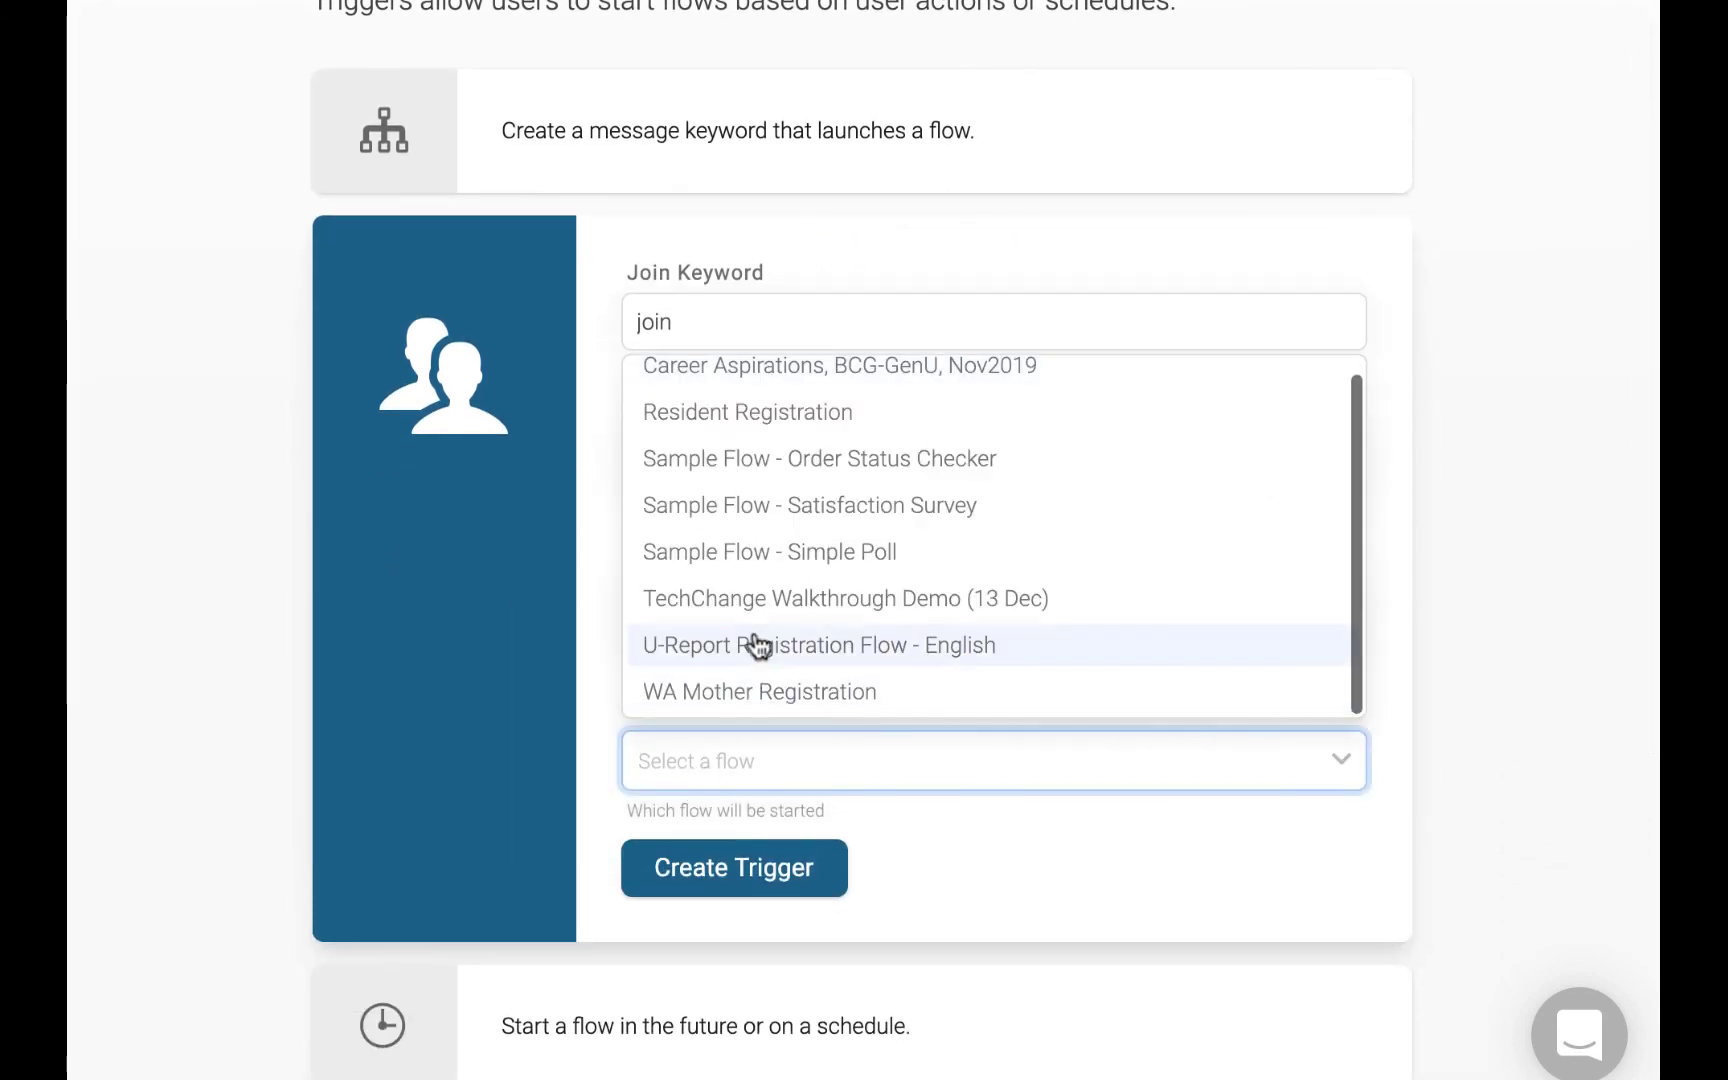
click(768, 416)
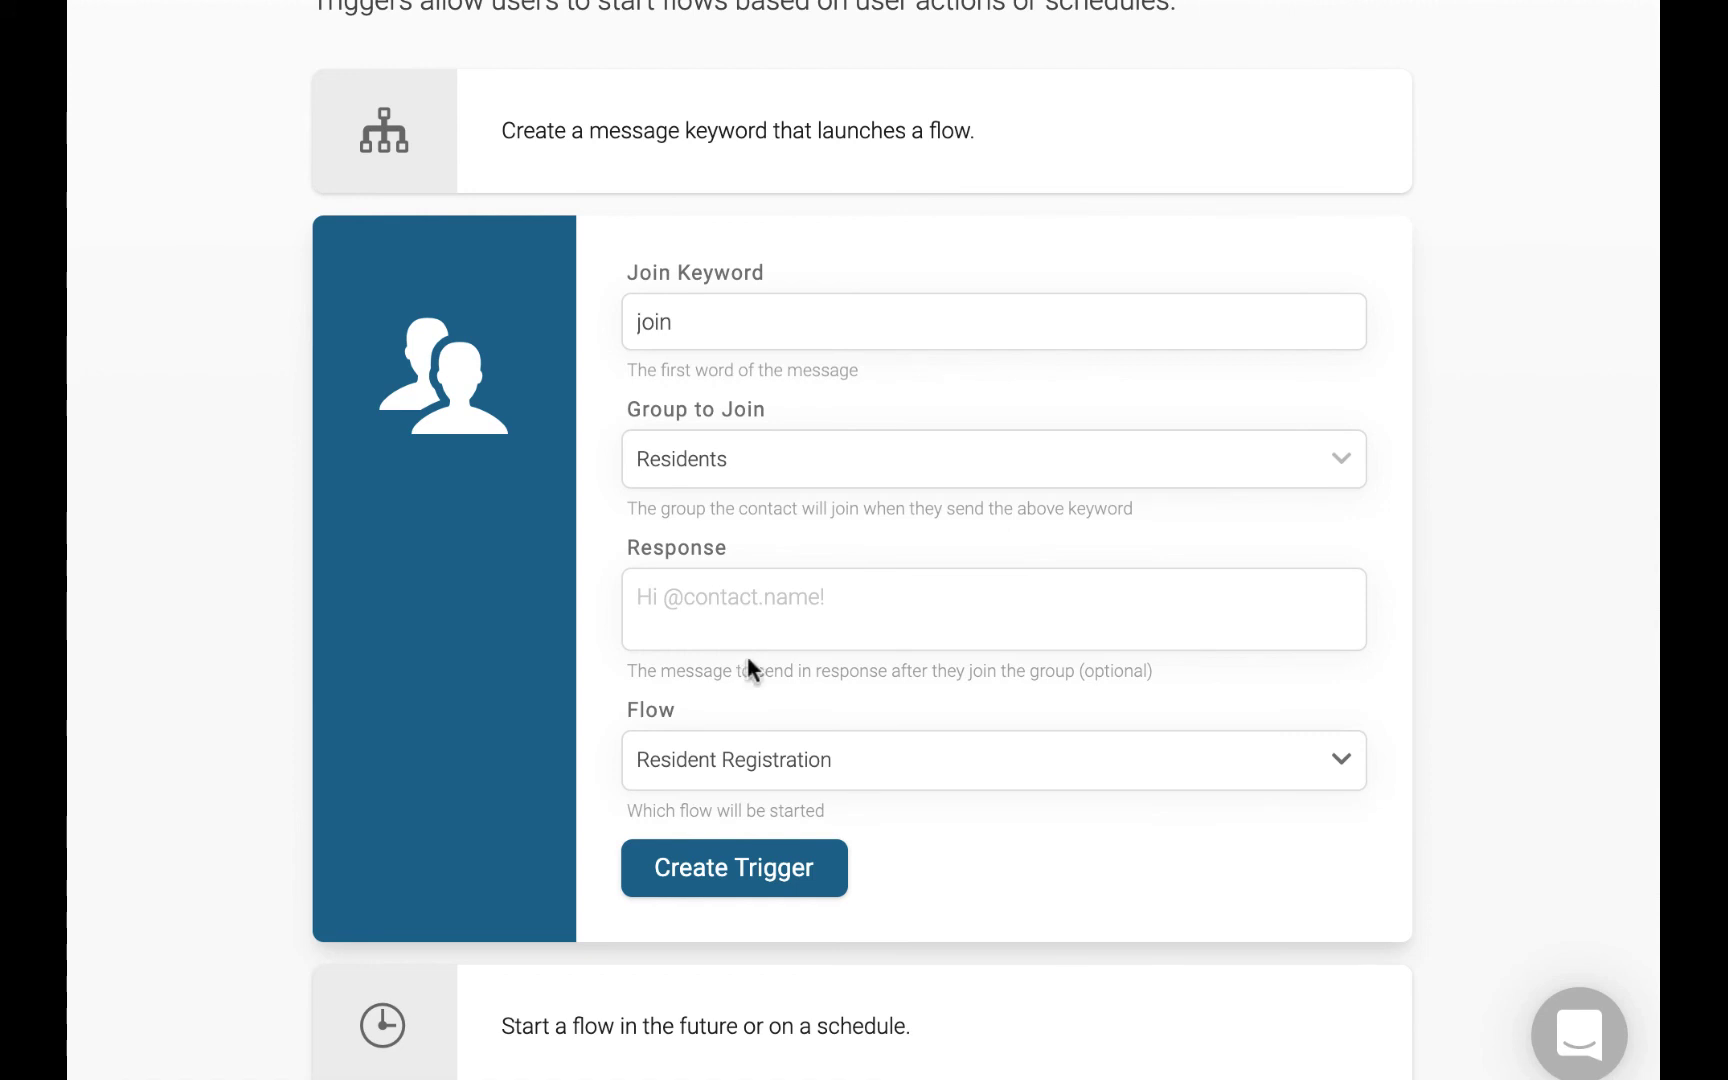
click(768, 885)
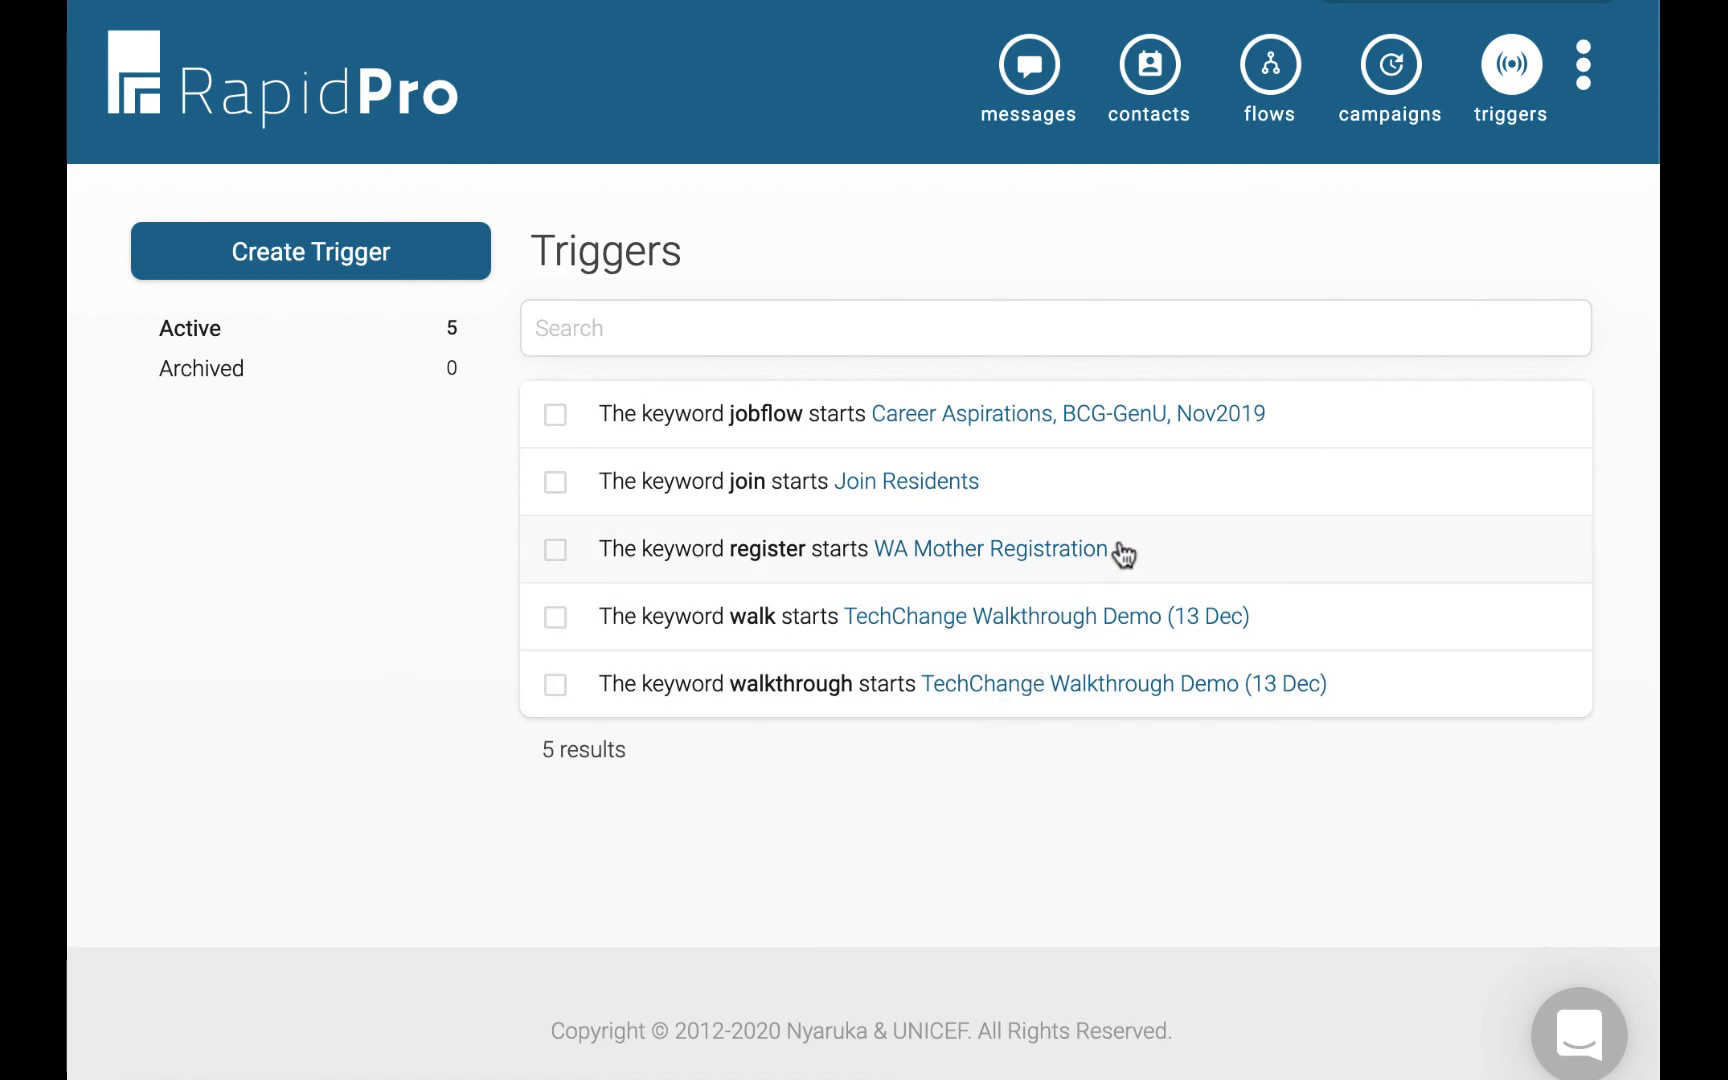
scroll(1120, 552, down, 1)
scroll(1122, 552, up, 1)
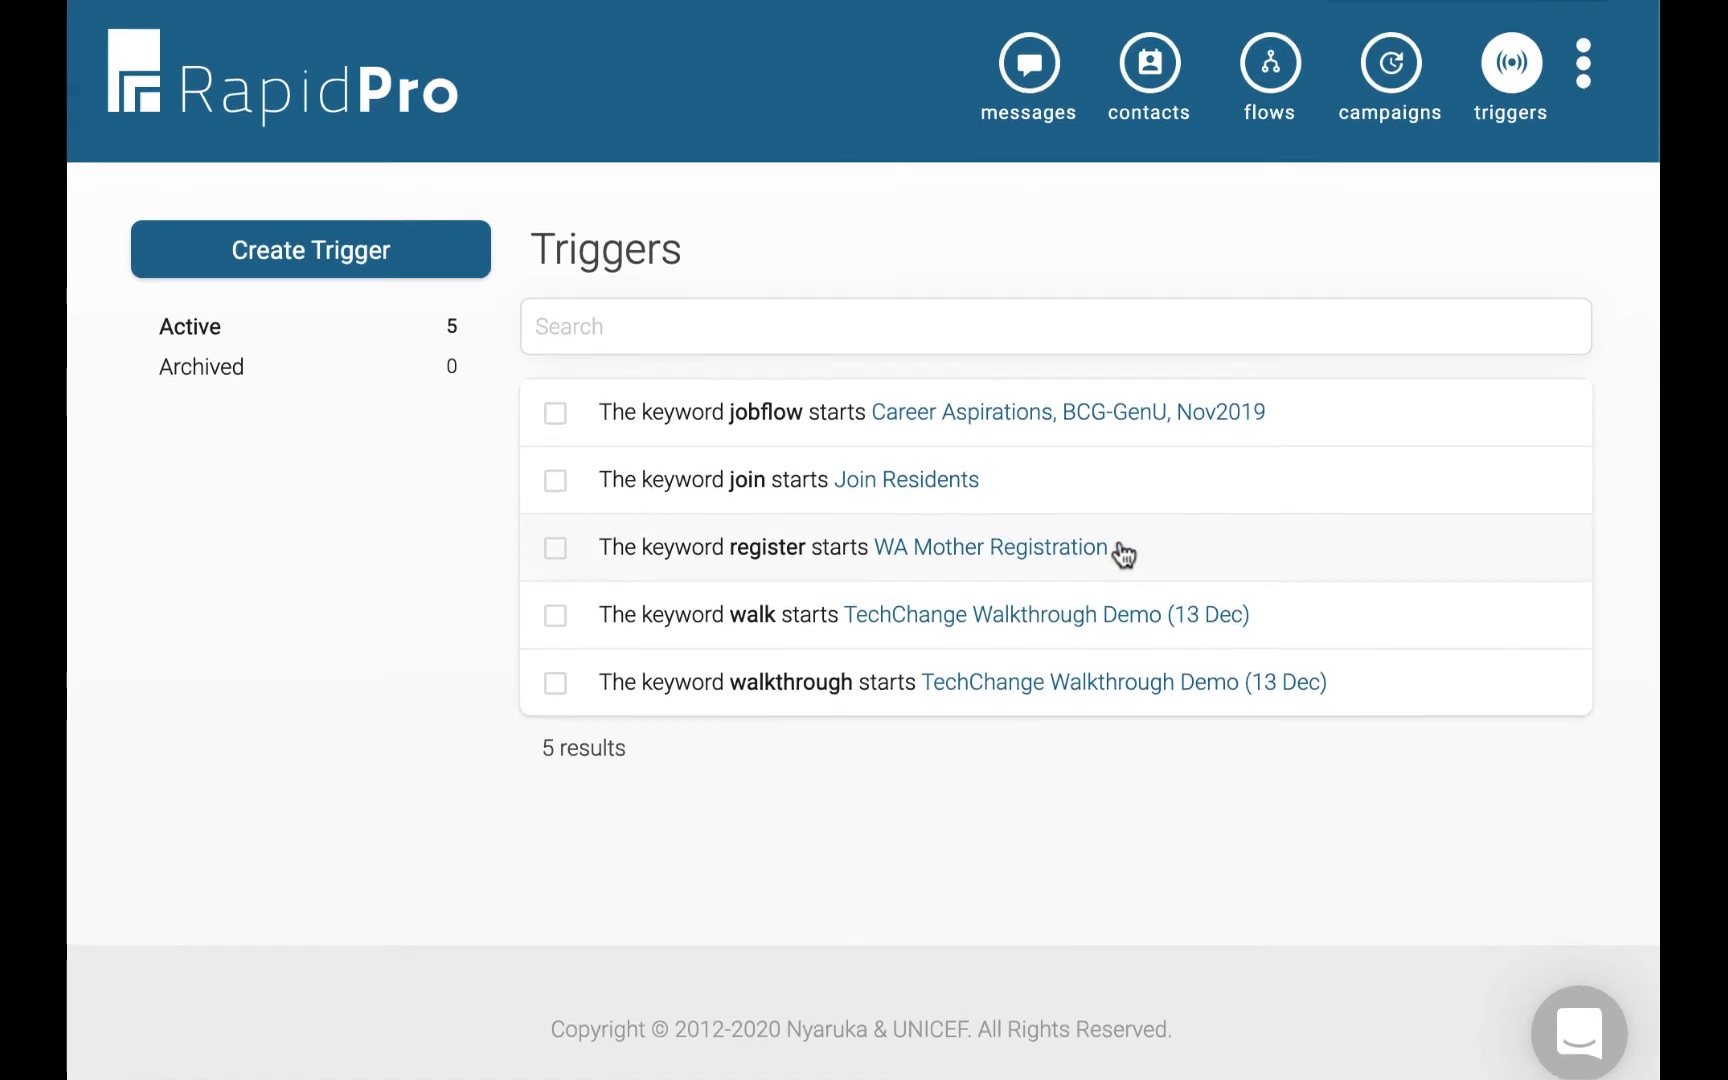